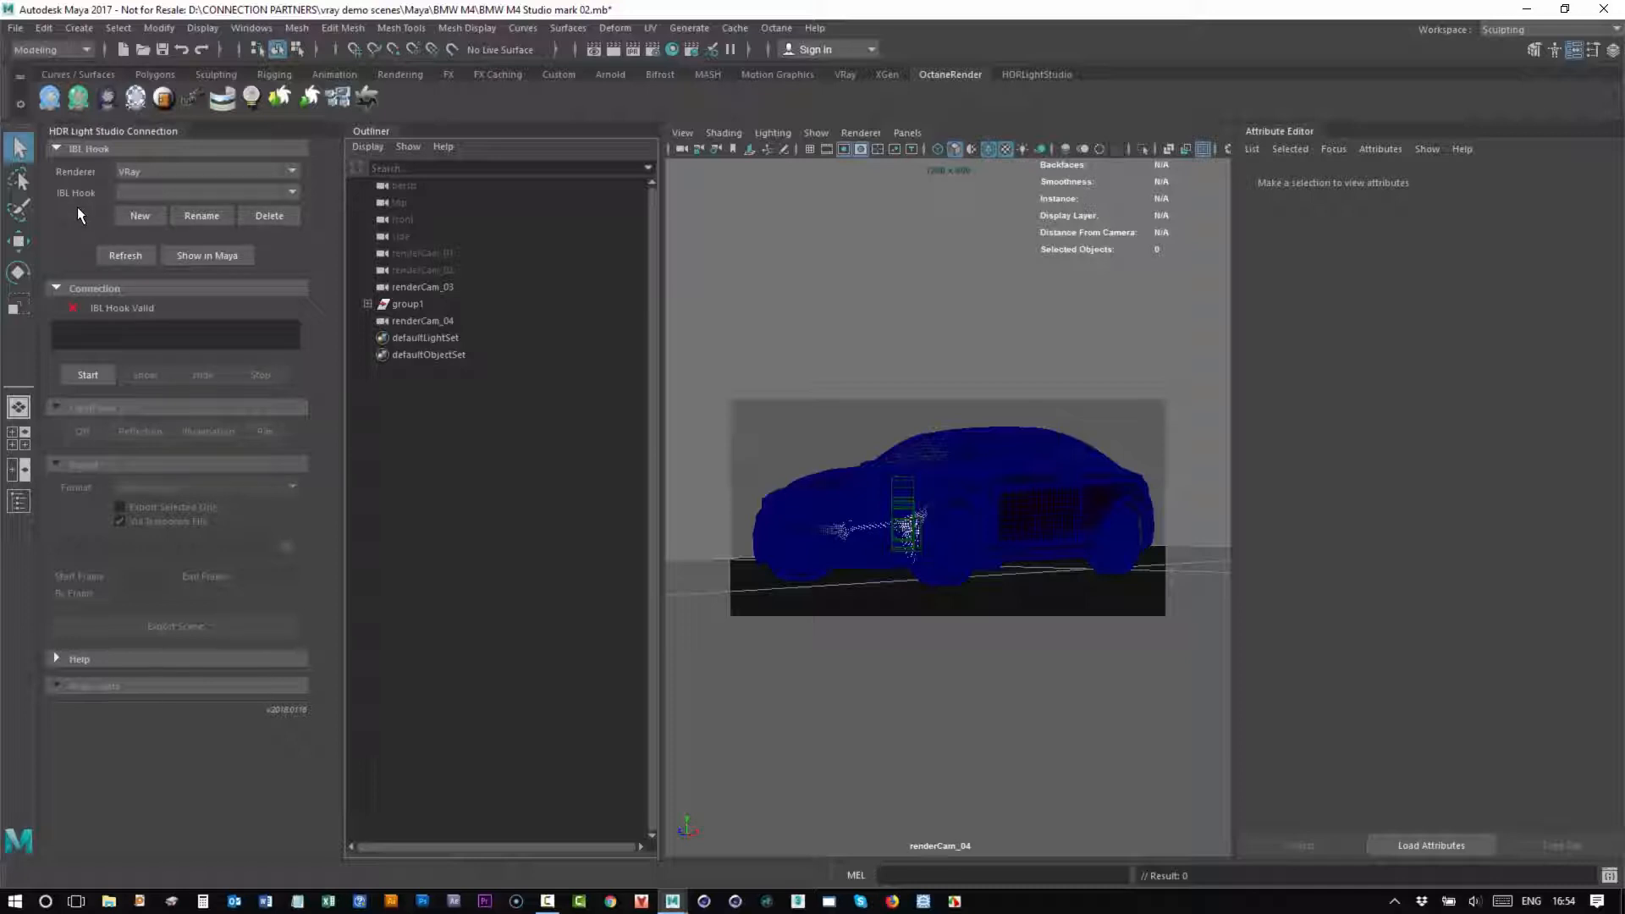
Start the HDR Light Studio connection for VRay, creating the IBL hook My_VRay_Hook.
left_click(85, 374)
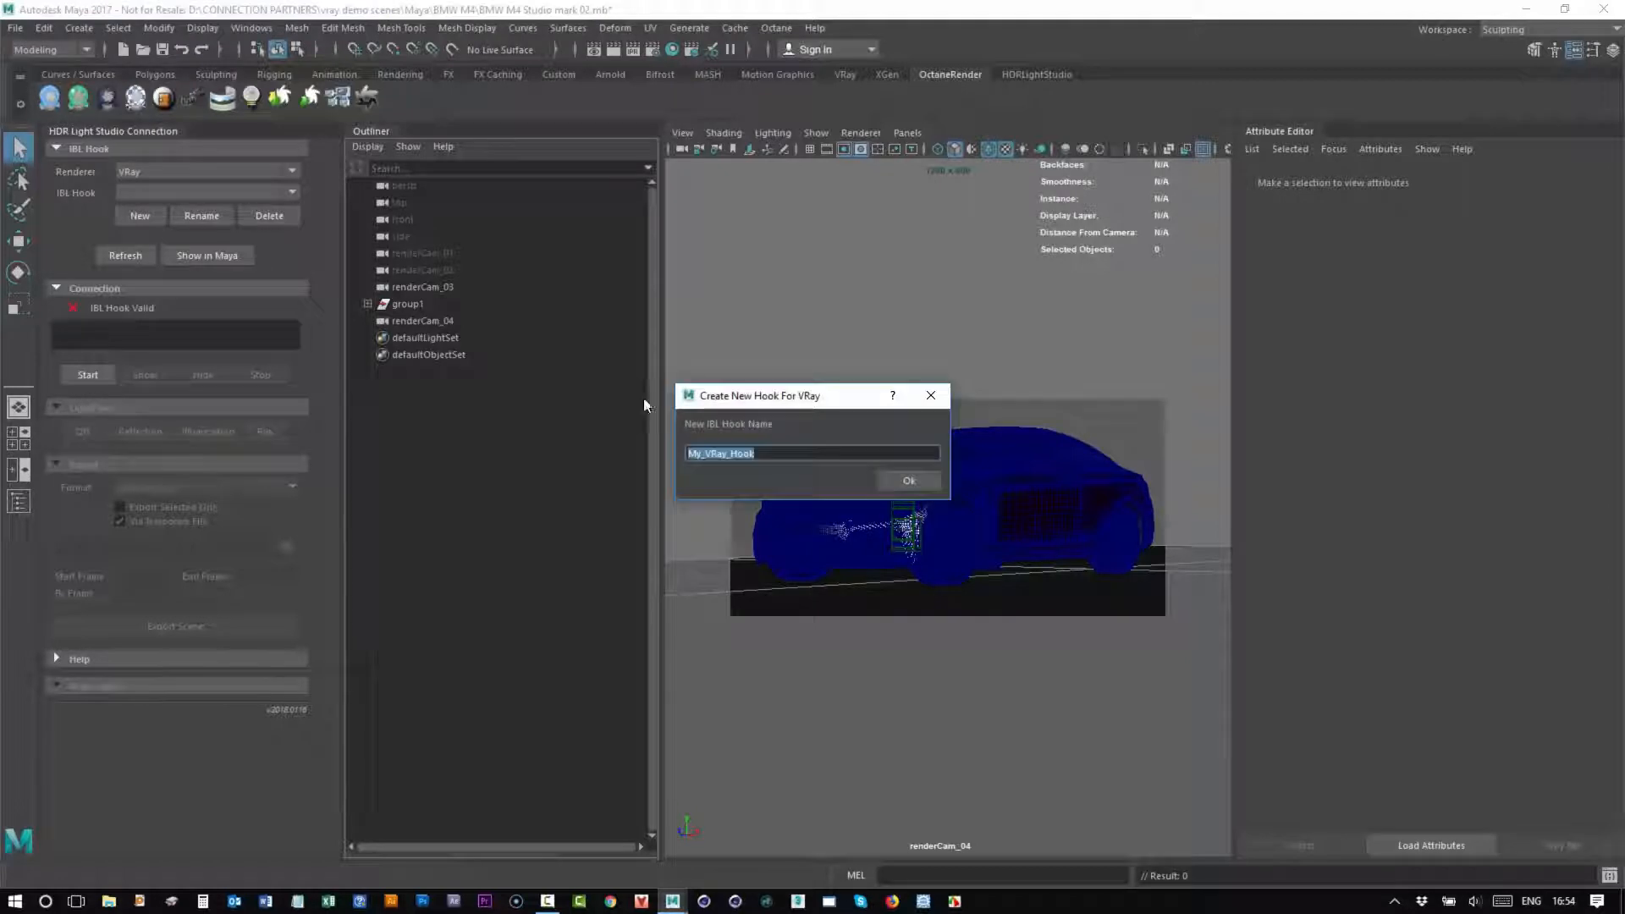
left_click_drag(732, 399, 699, 410)
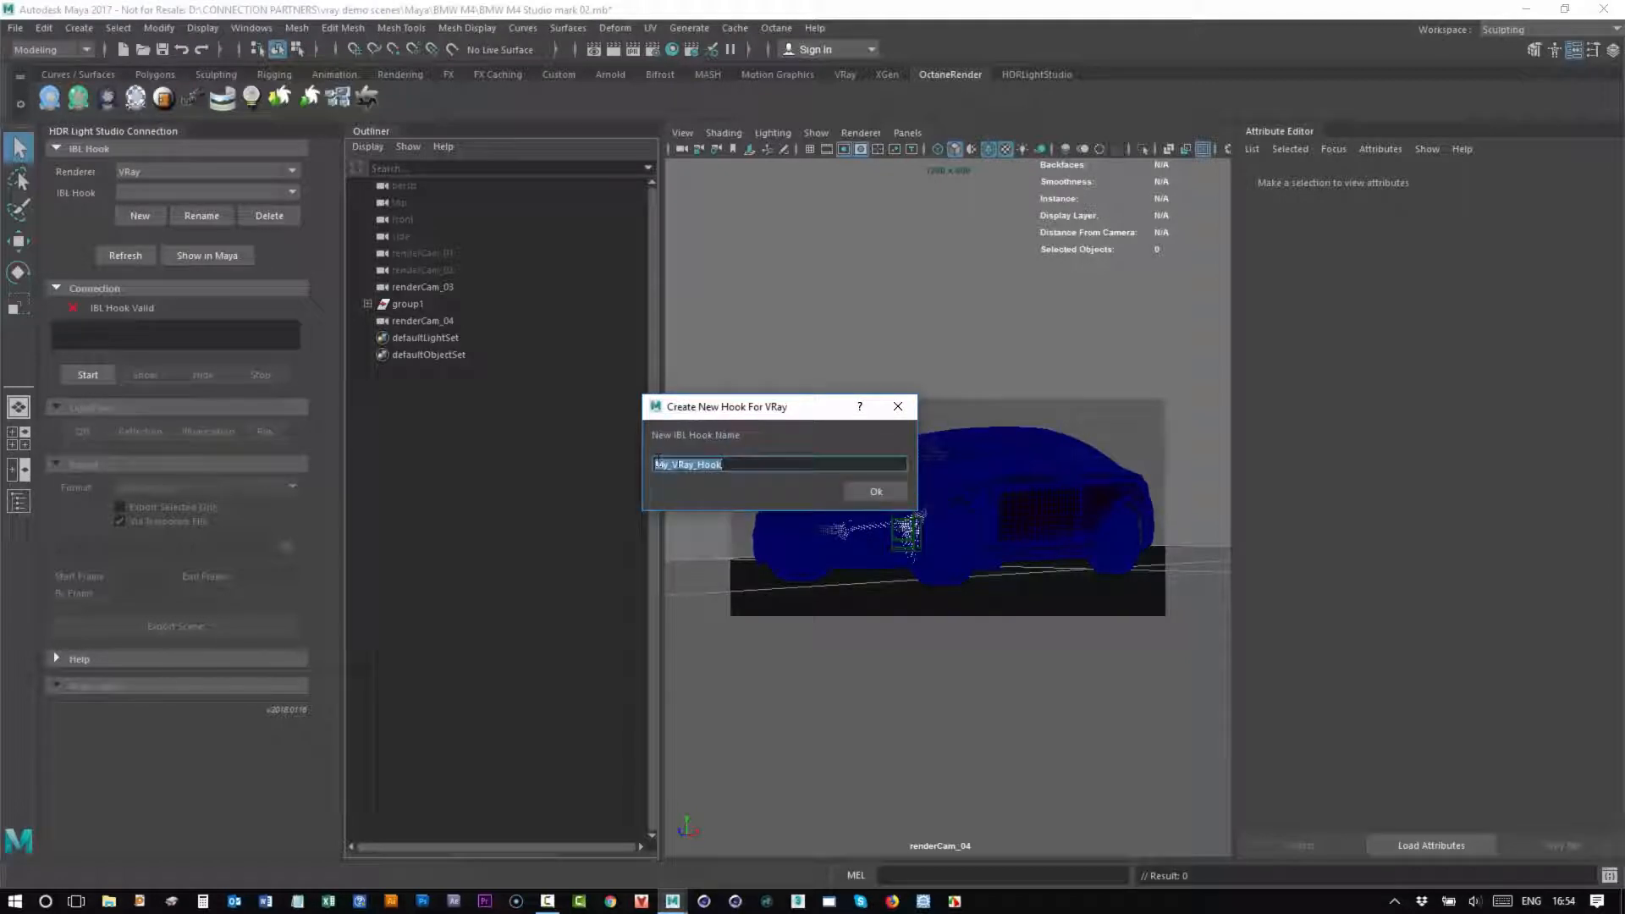
left_click(874, 492)
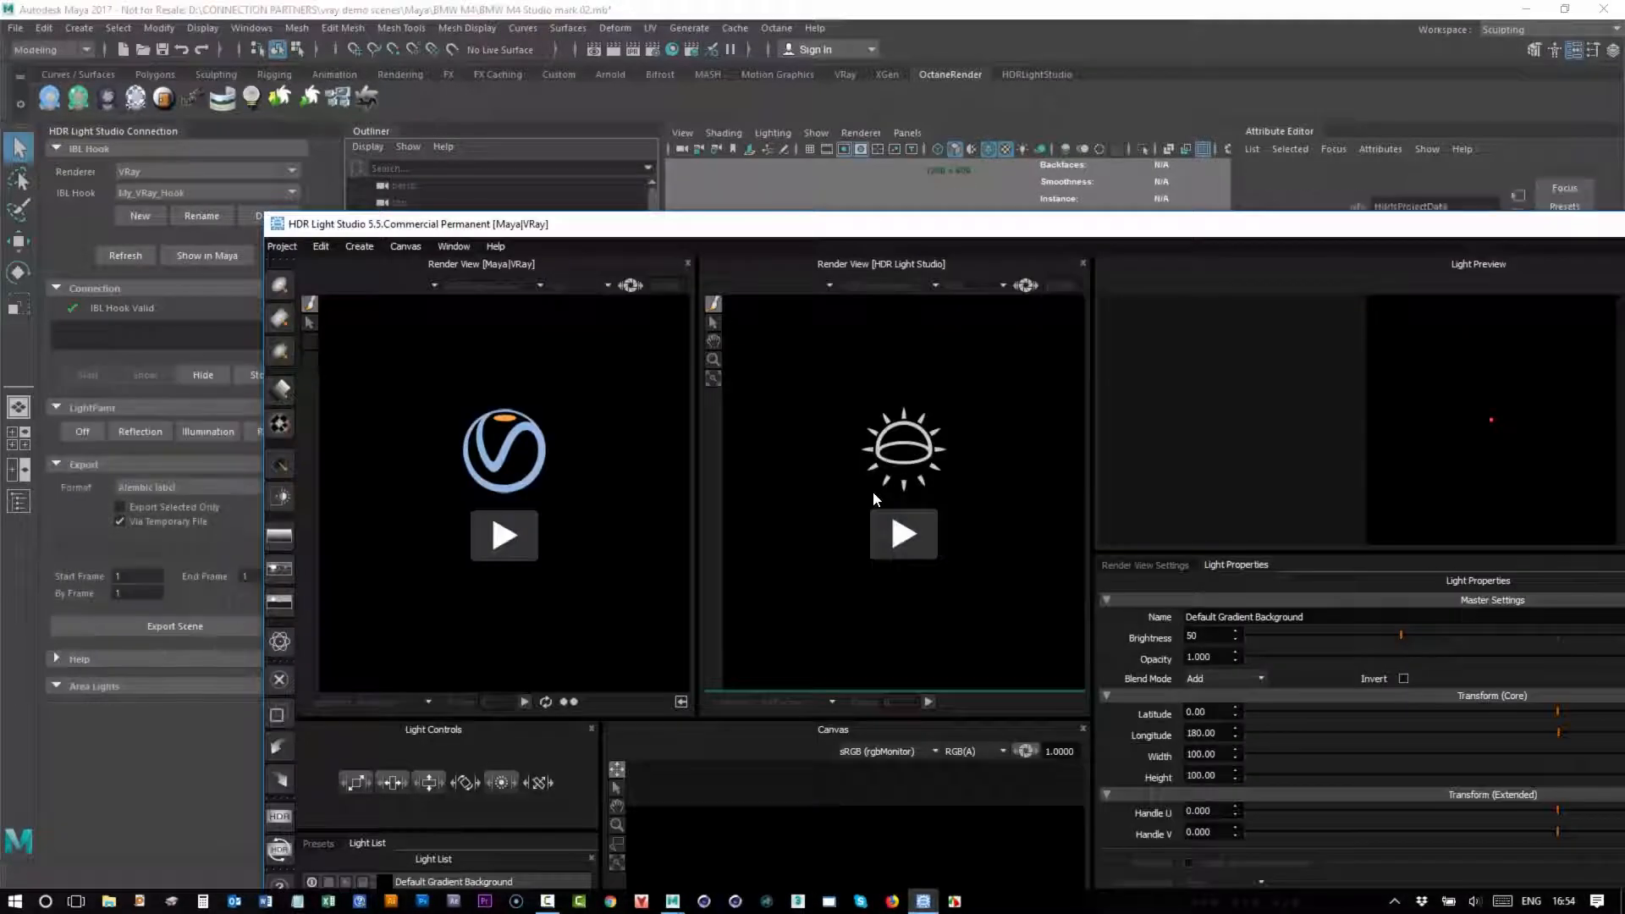
Maximize the HDR Light Studio window and widen its two render views.
left_click_drag(840, 229, 710, 524)
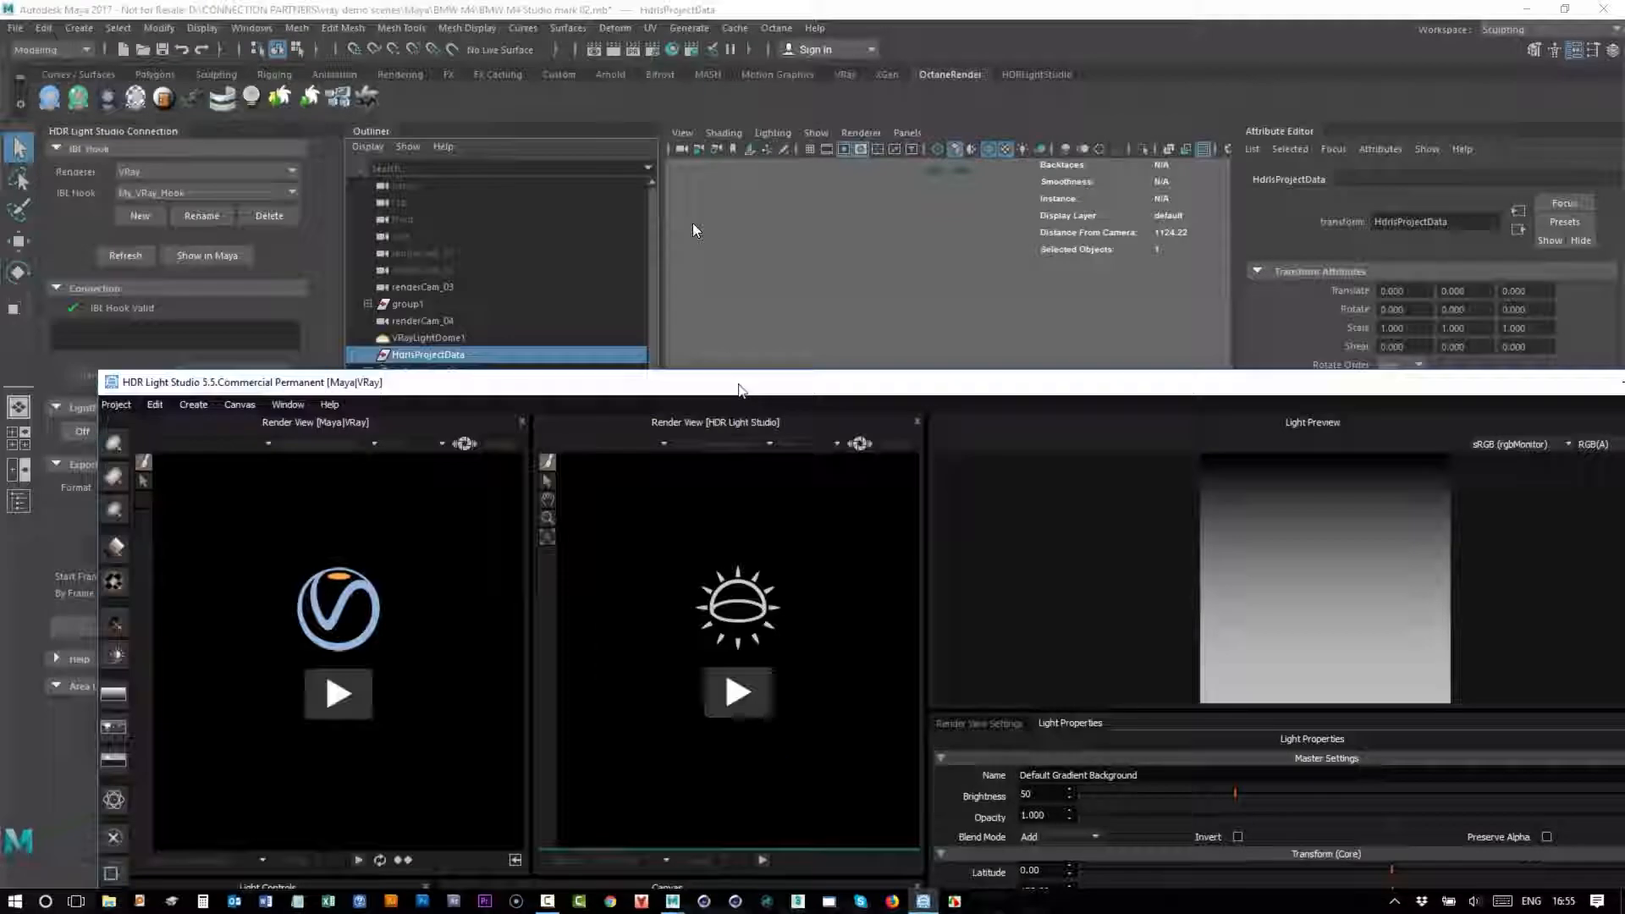
double_click(774, 518)
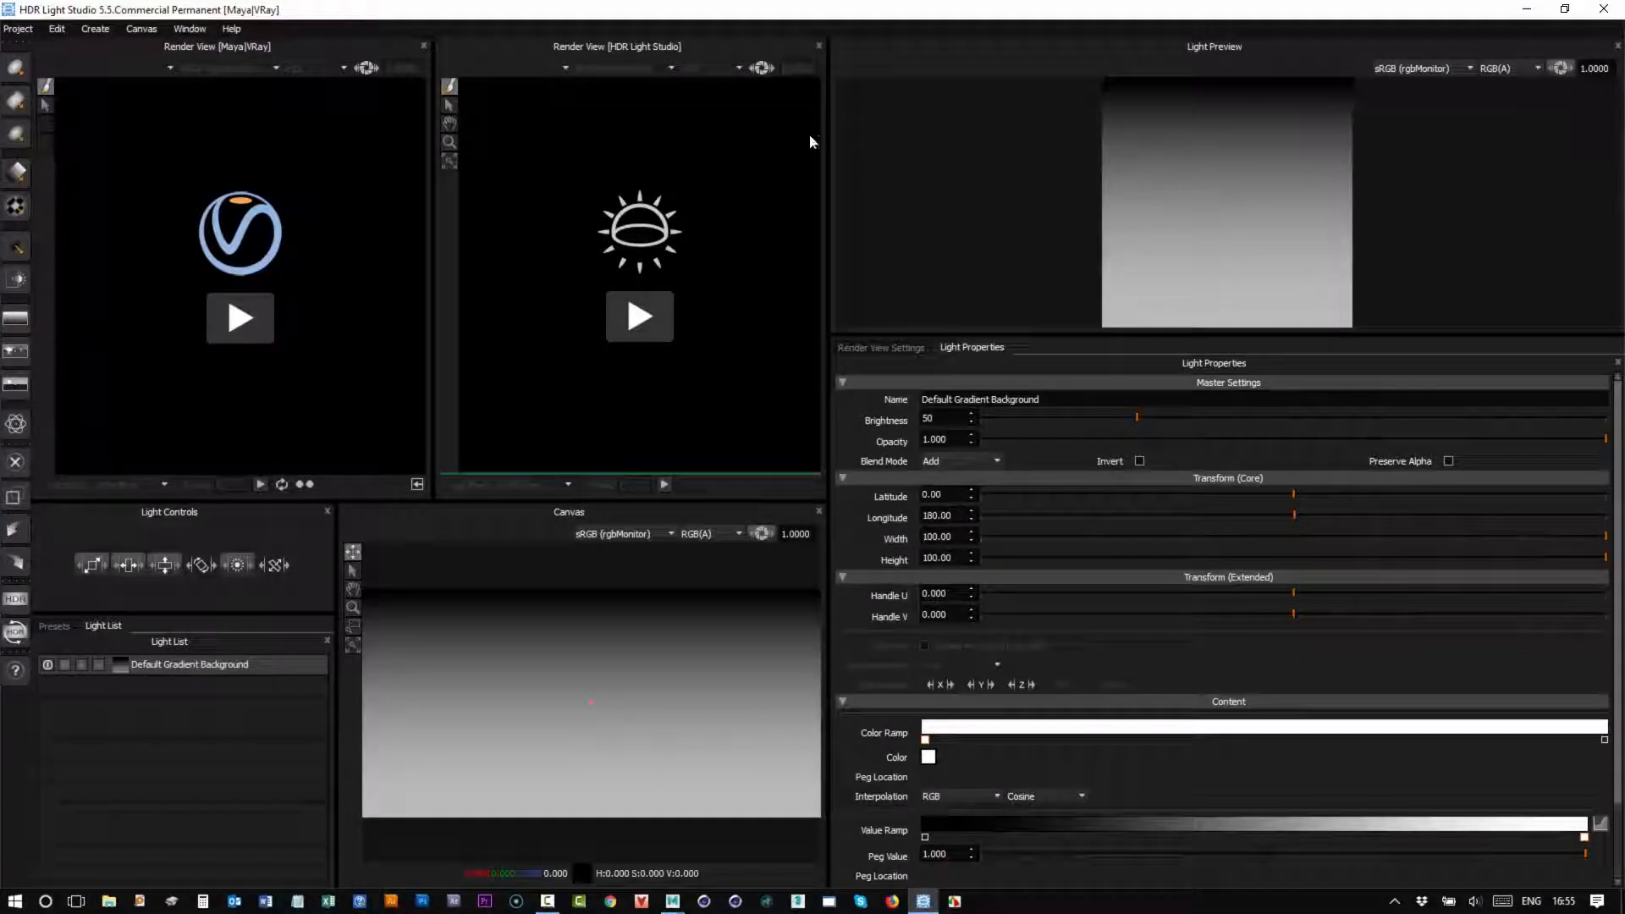
left_click_drag(825, 127, 1057, 109)
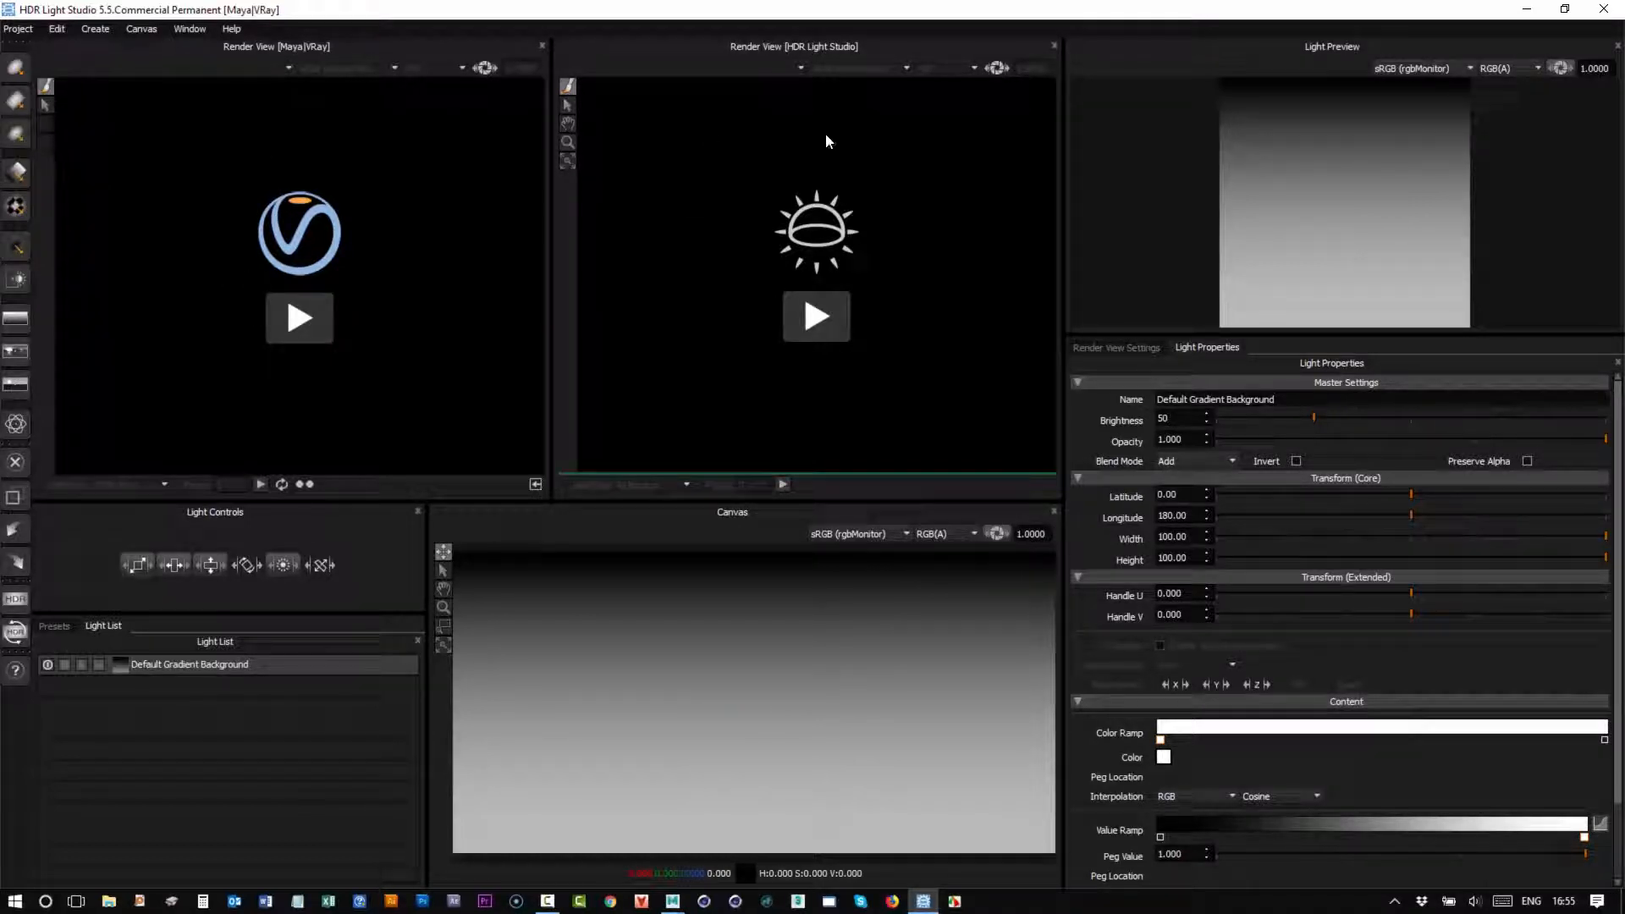
Start the HDR Light Studio render view with generated and imported scene geometry, and lower the Default Gradient Background's brightness to about 9.
left_click(811, 320)
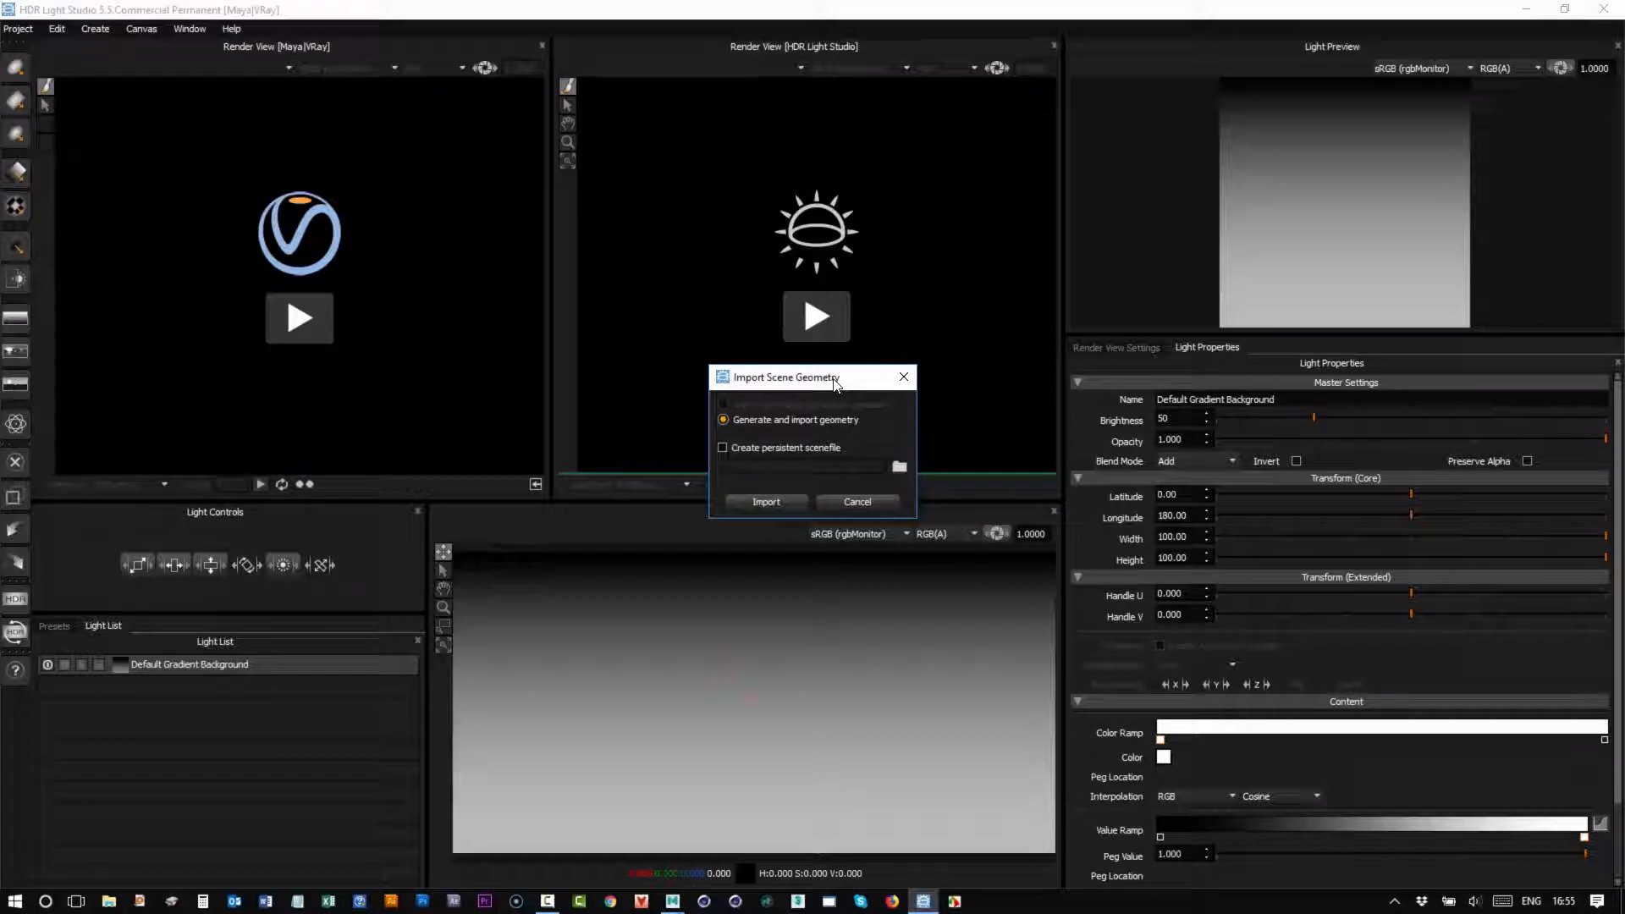
left_click(758, 502)
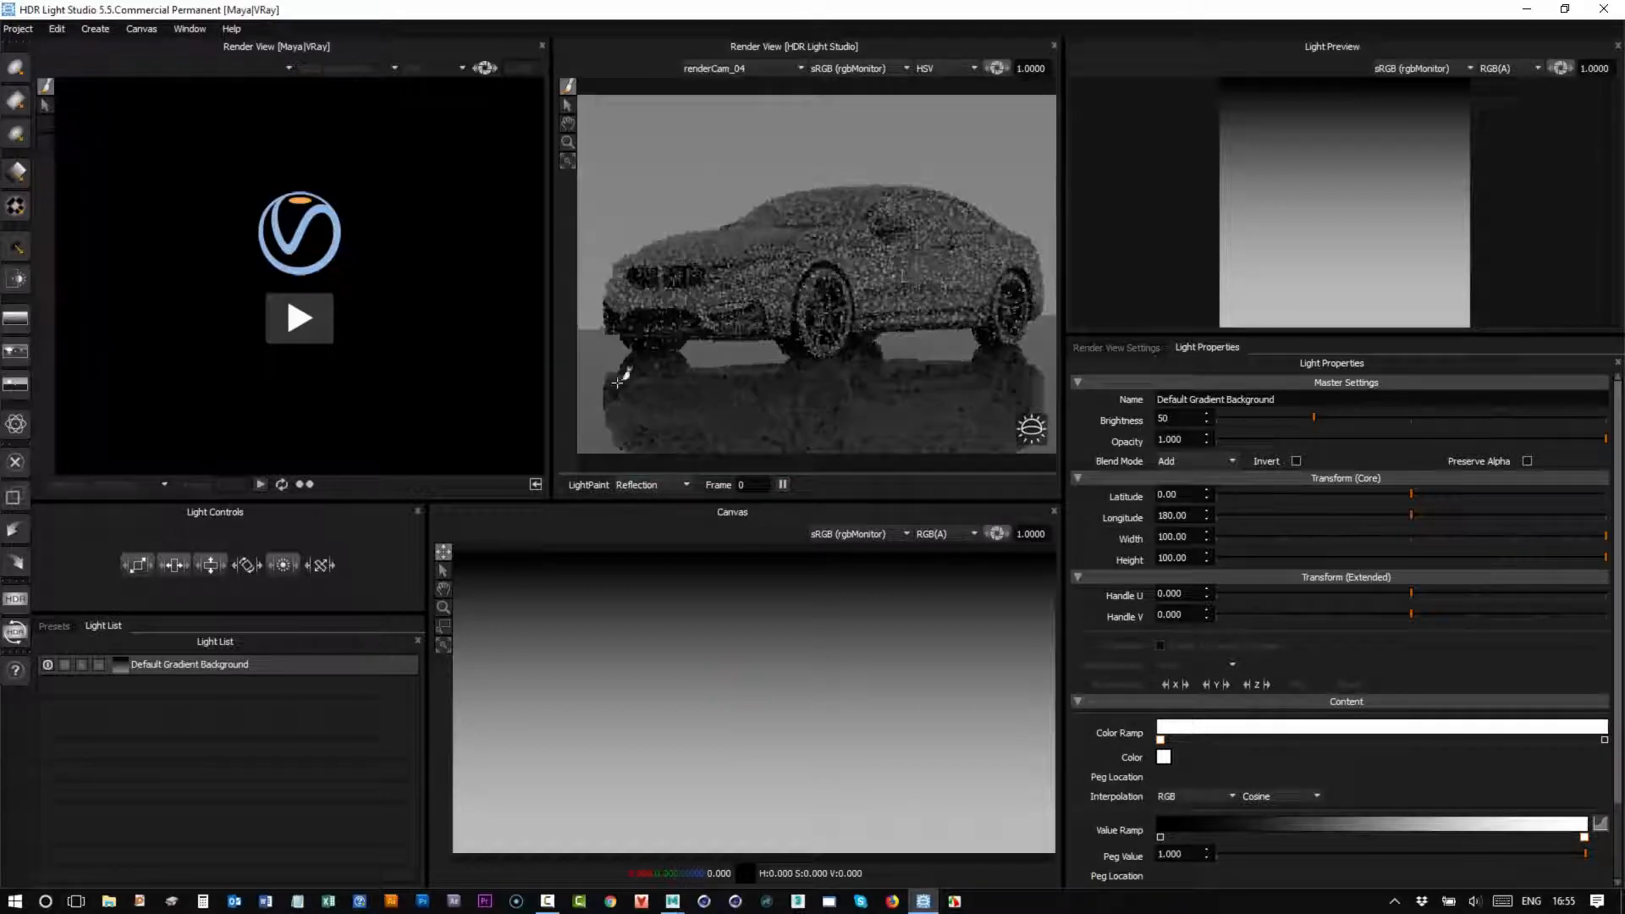
left_click(1234, 419)
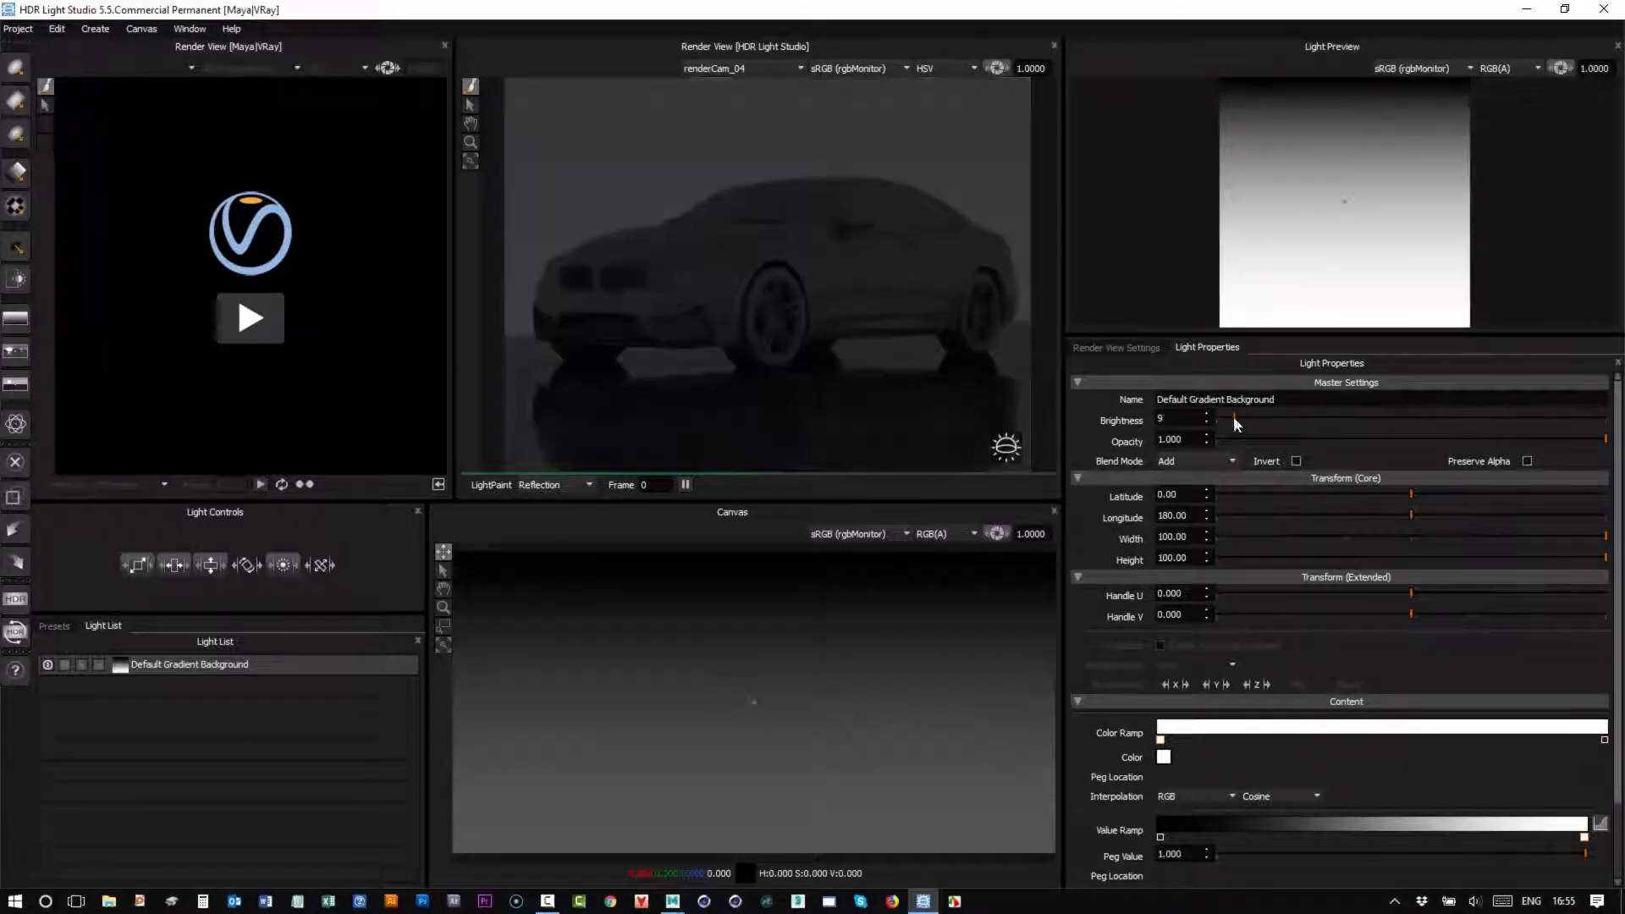
Add the Round Half Bright preset from StudioLights as a reflection on the side of the car.
left_click(68, 625)
scroll(184, 743, "down", 5)
scroll(251, 826, "down", 3)
left_click_drag(313, 715, 883, 260)
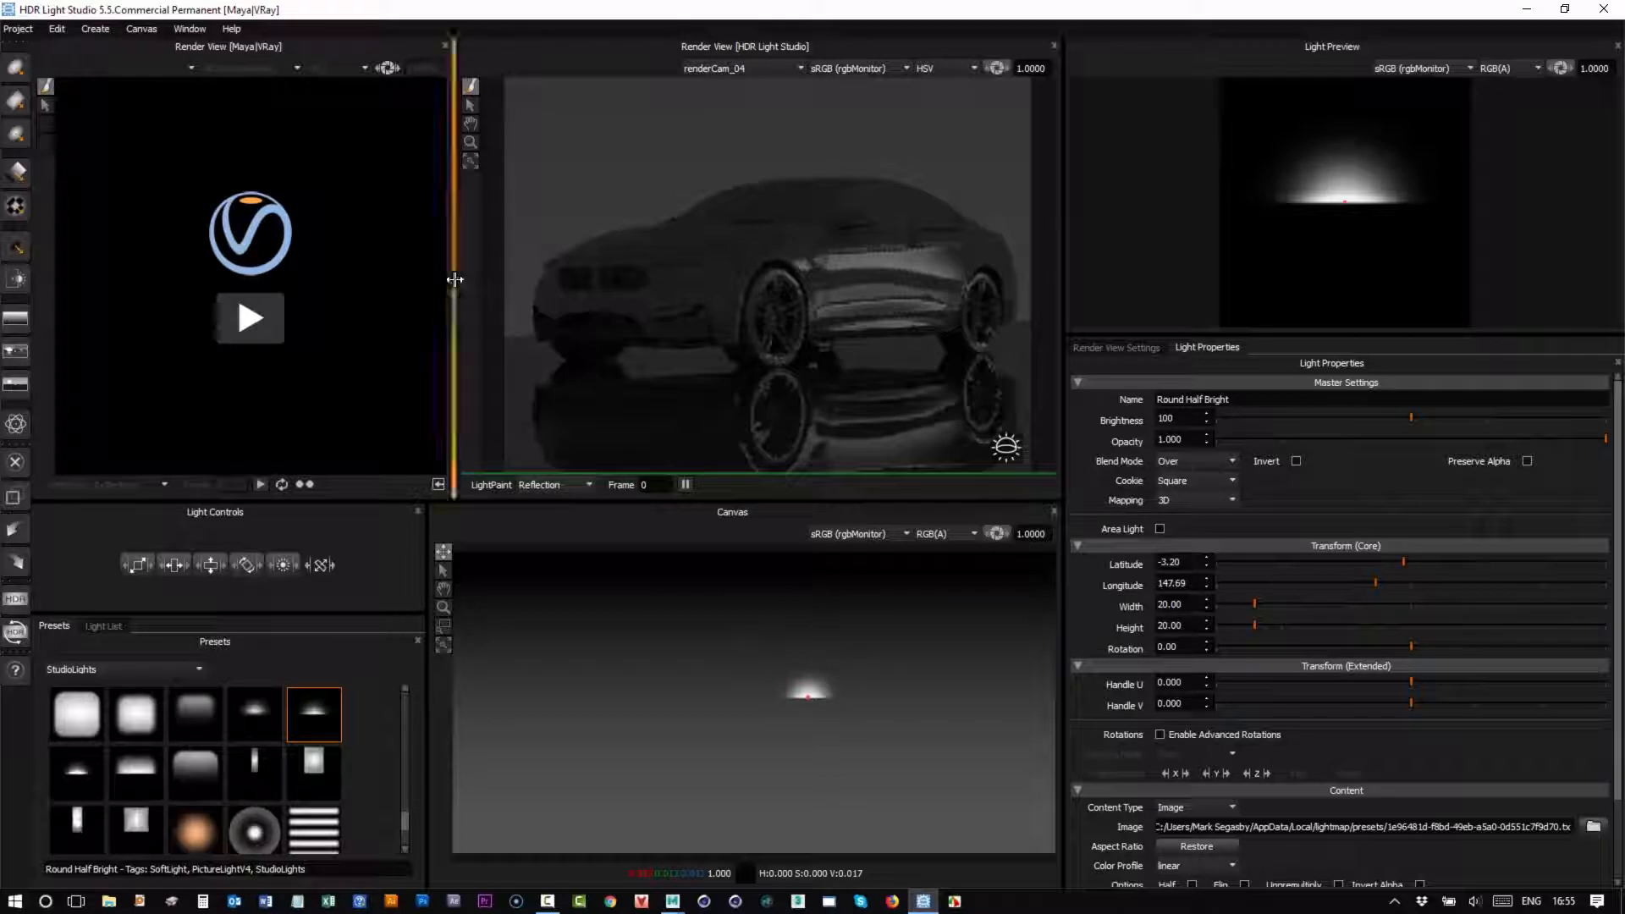
Start the Maya VRay render view, return to HDR Light Studio and enlarge both render views.
left_click_drag(454, 280, 655, 293)
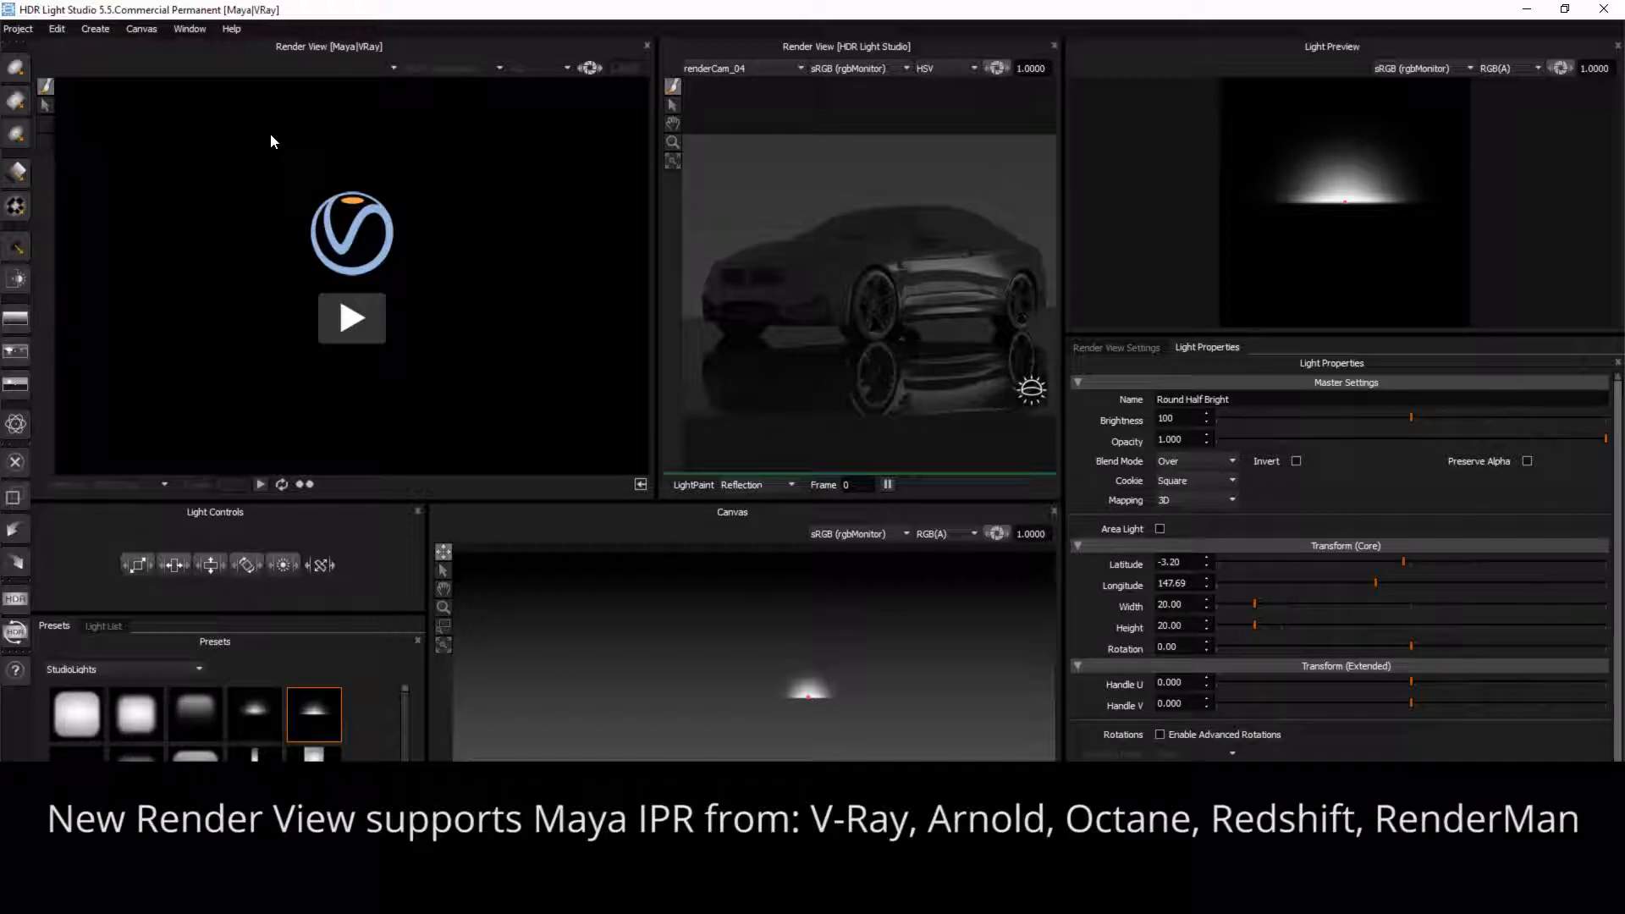
left_click(342, 319)
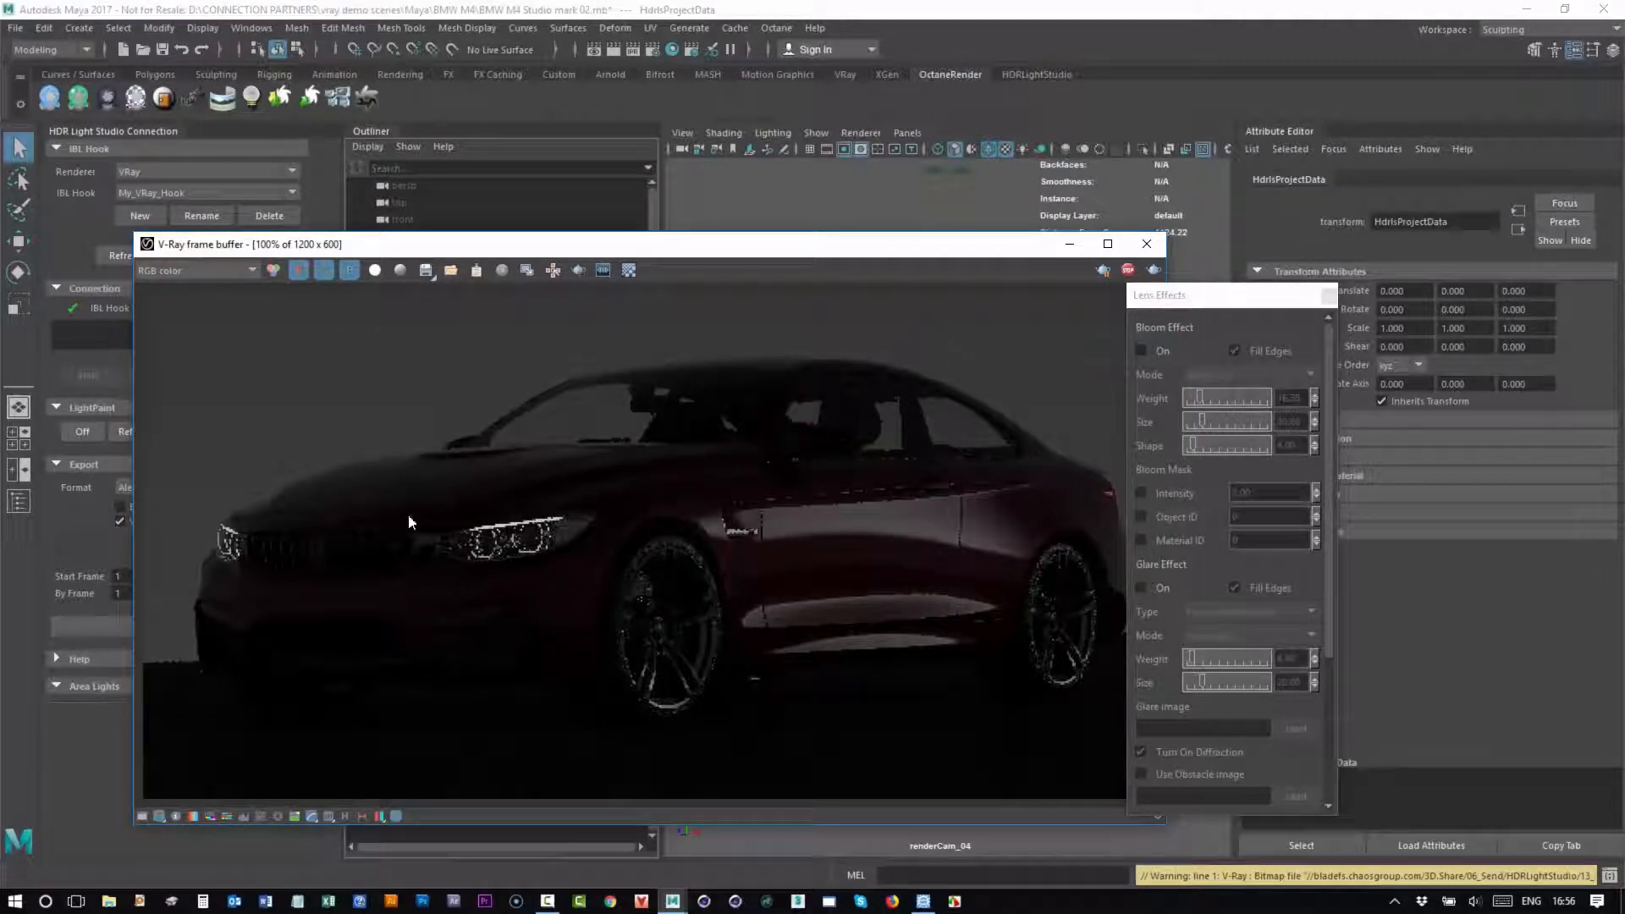
left_click(923, 902)
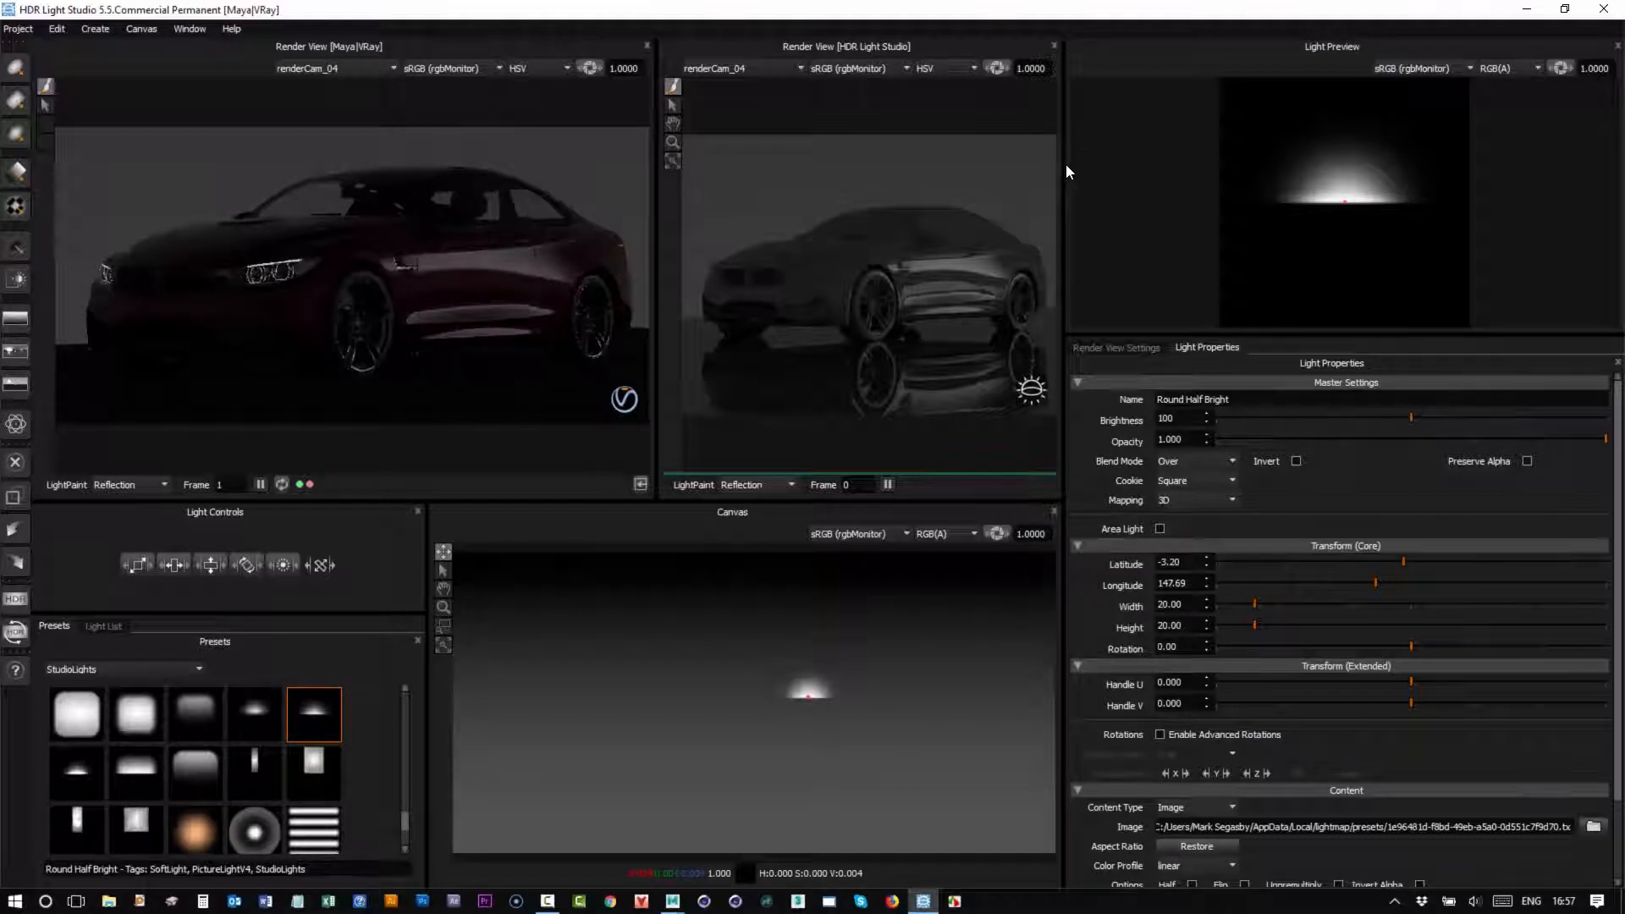
left_click_drag(1065, 170, 1231, 169)
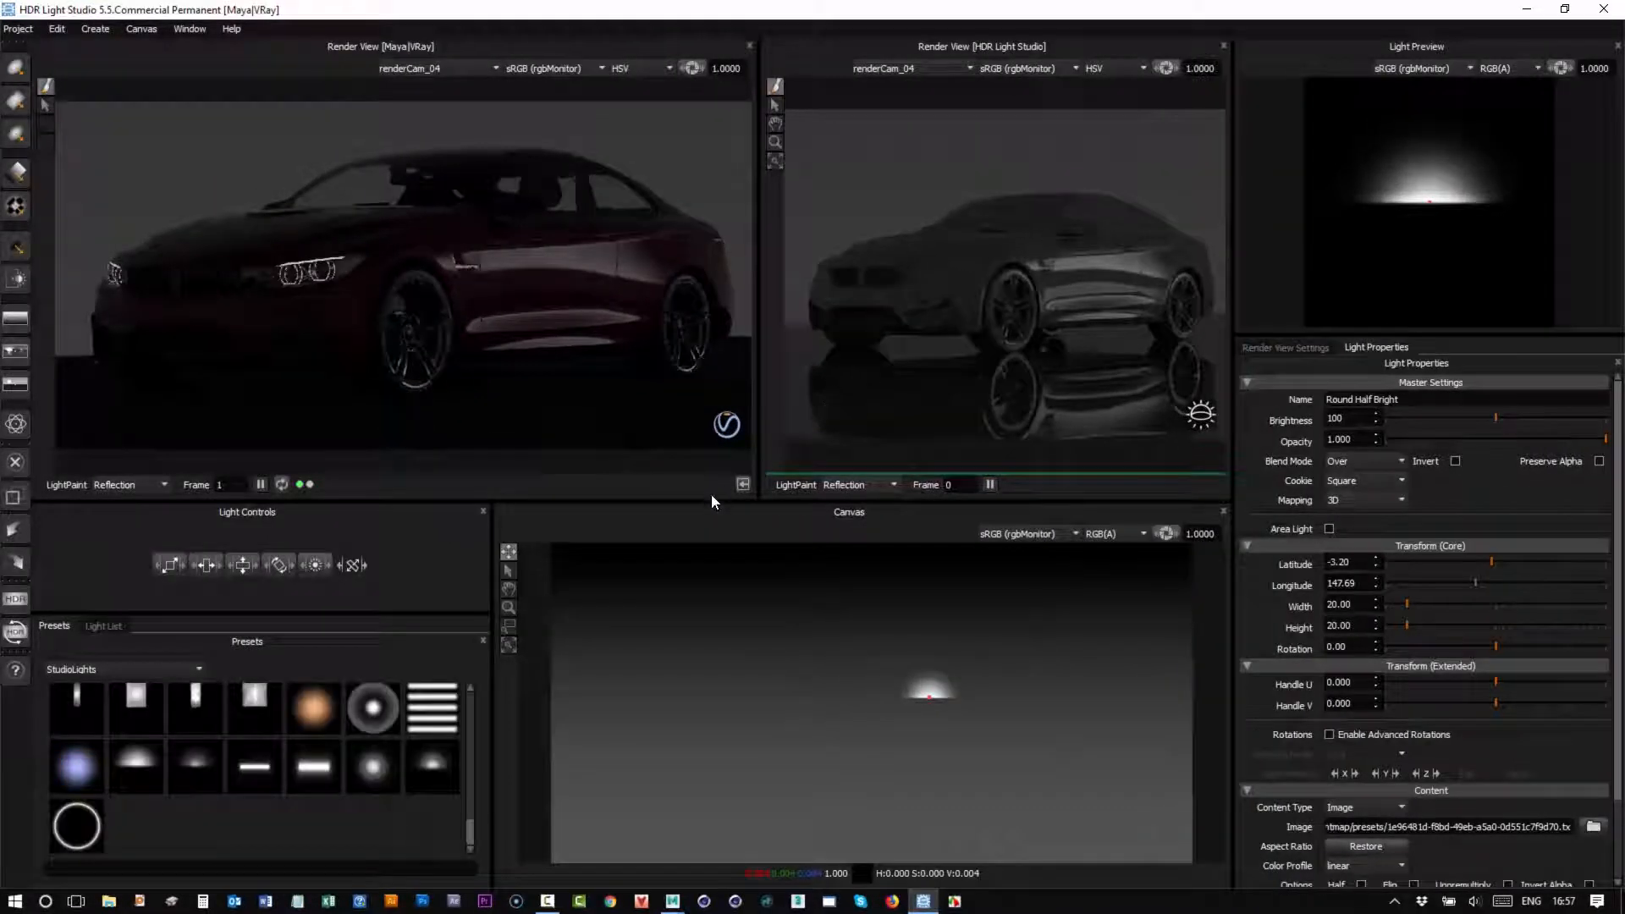
left_click_drag(709, 499, 742, 593)
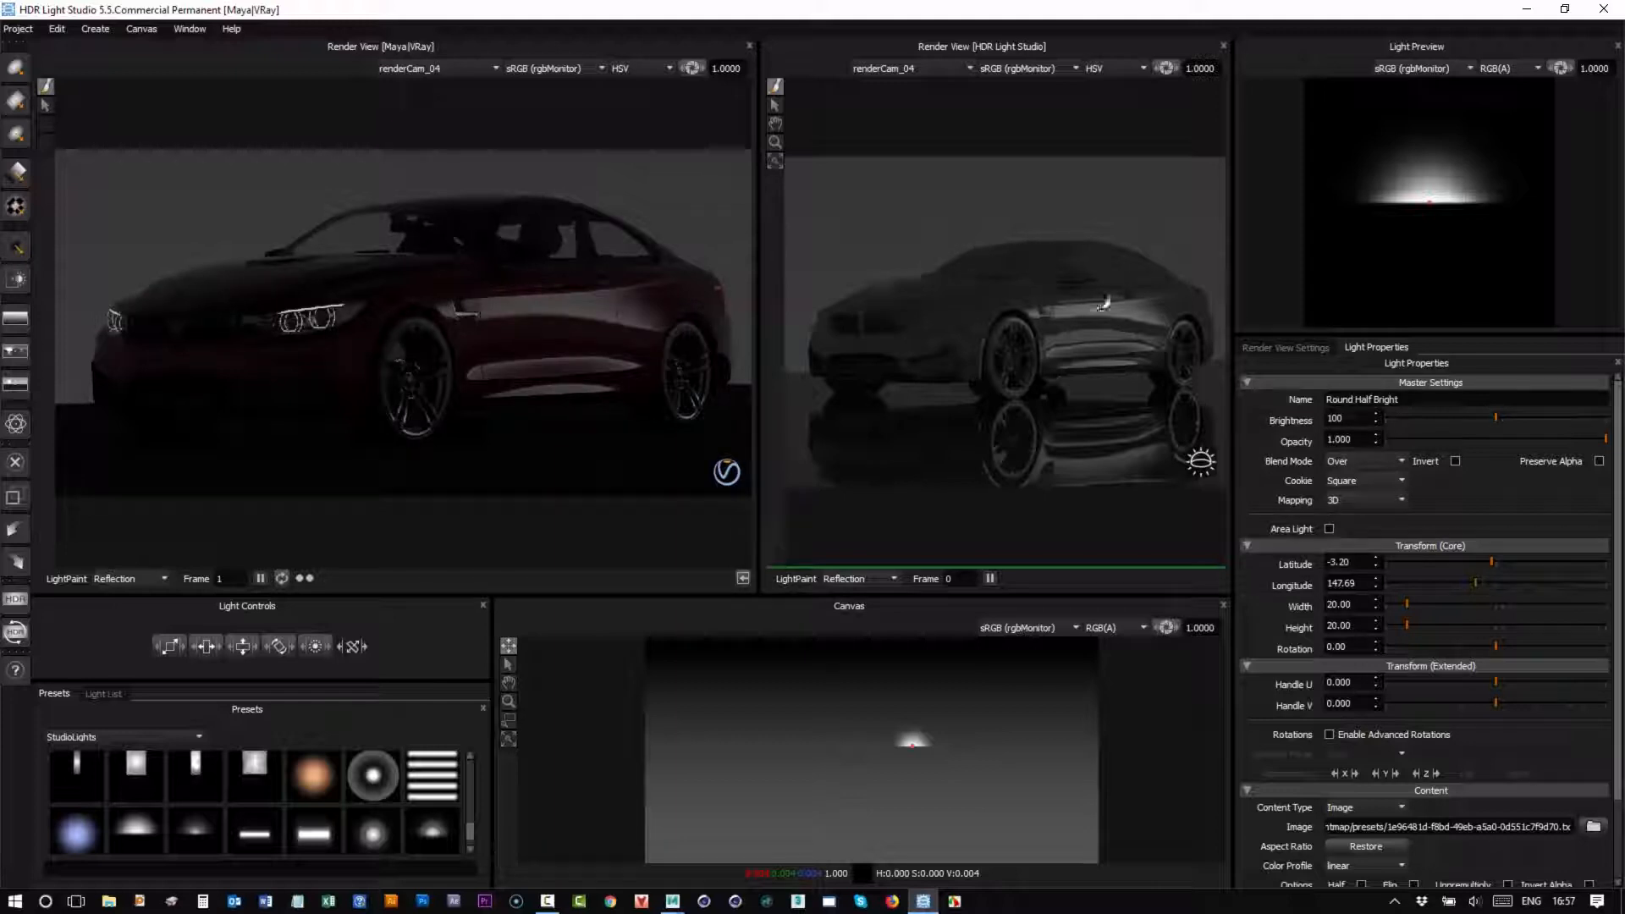
Move the Round Half Bright light's reflection onto the car's windshield with LightPaint.
left_click_drag(990, 256, 1023, 263)
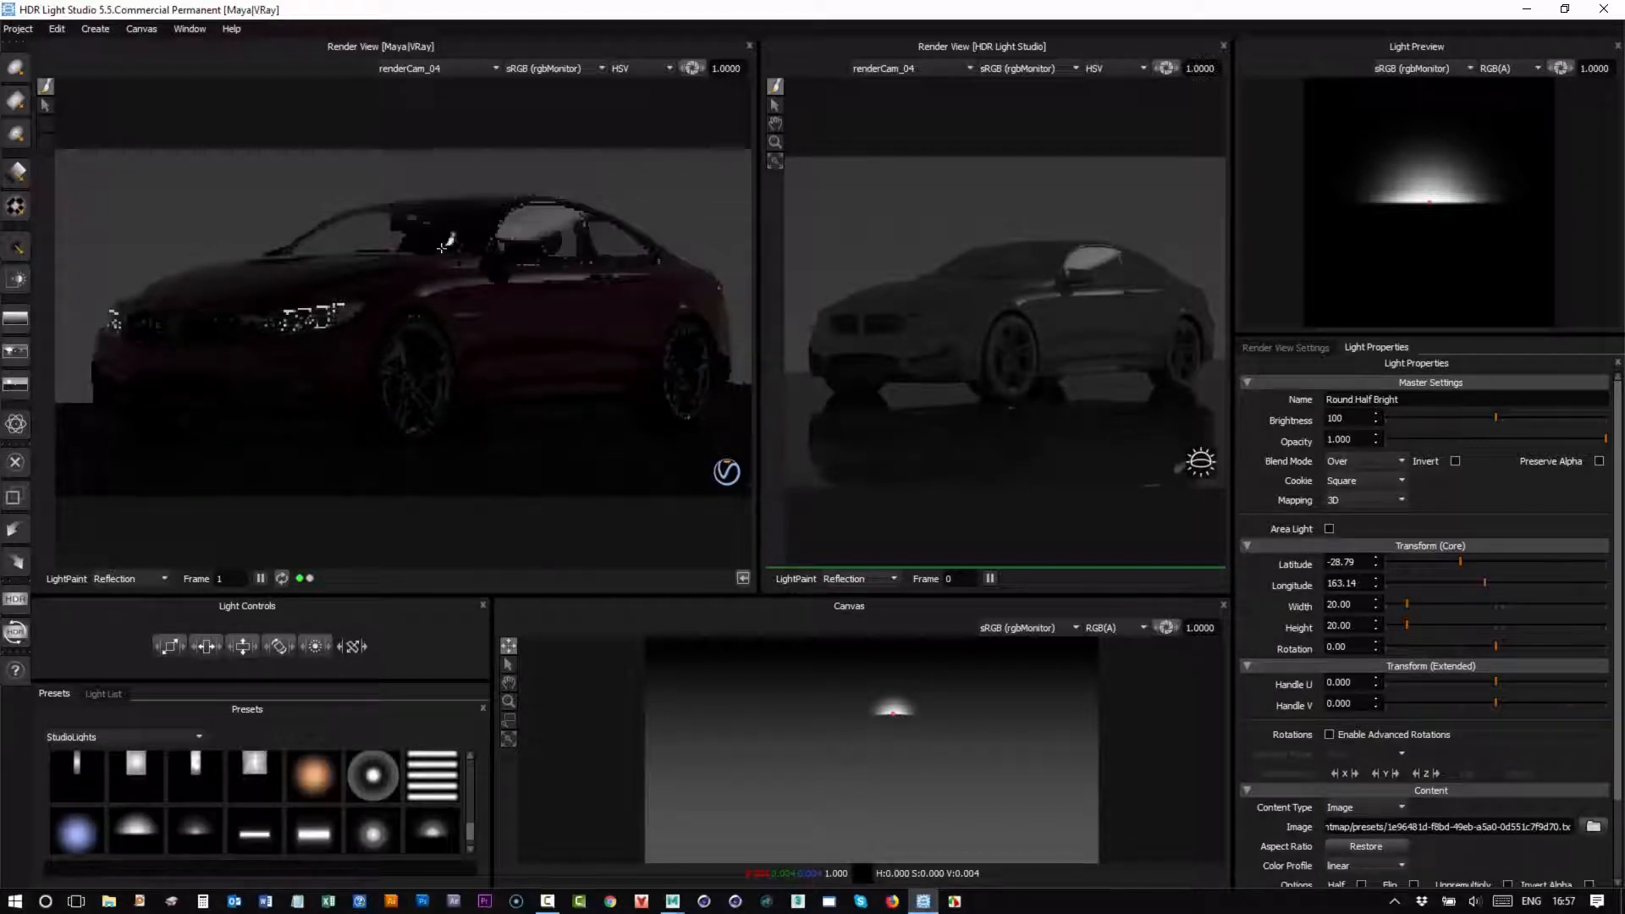
left_click(383, 229)
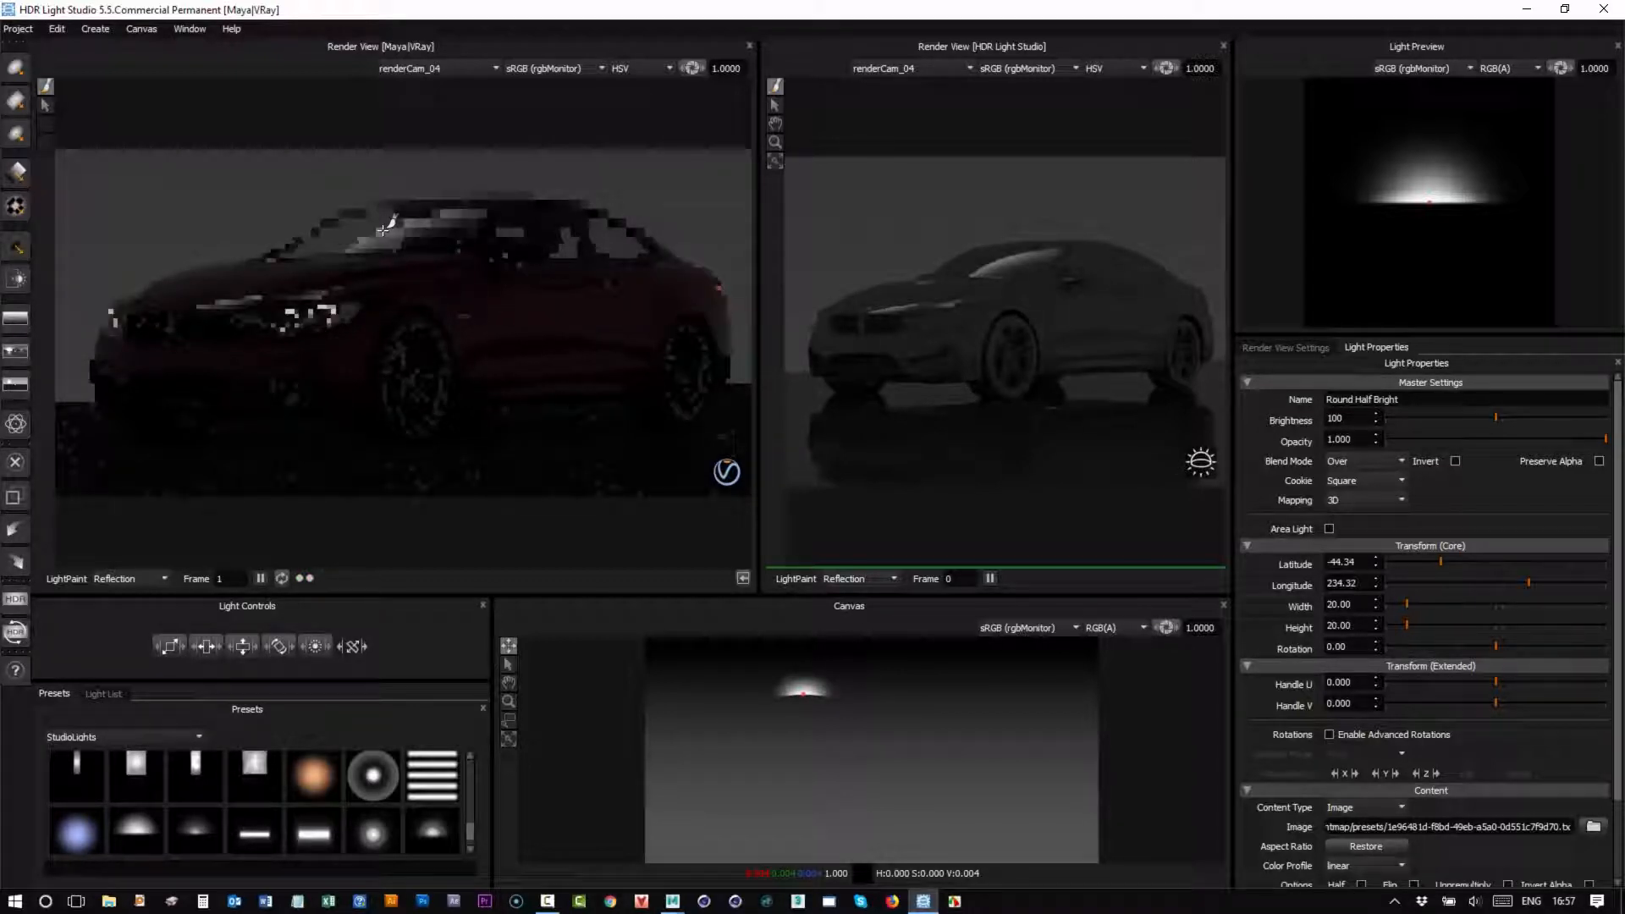
Add the Medium Softbox Diffused preset on the car's windshield and adjust its reflection in the enlarged HDR Light Studio render view.
left_click_drag(472, 844, 475, 801)
left_click_drag(75, 811, 408, 228)
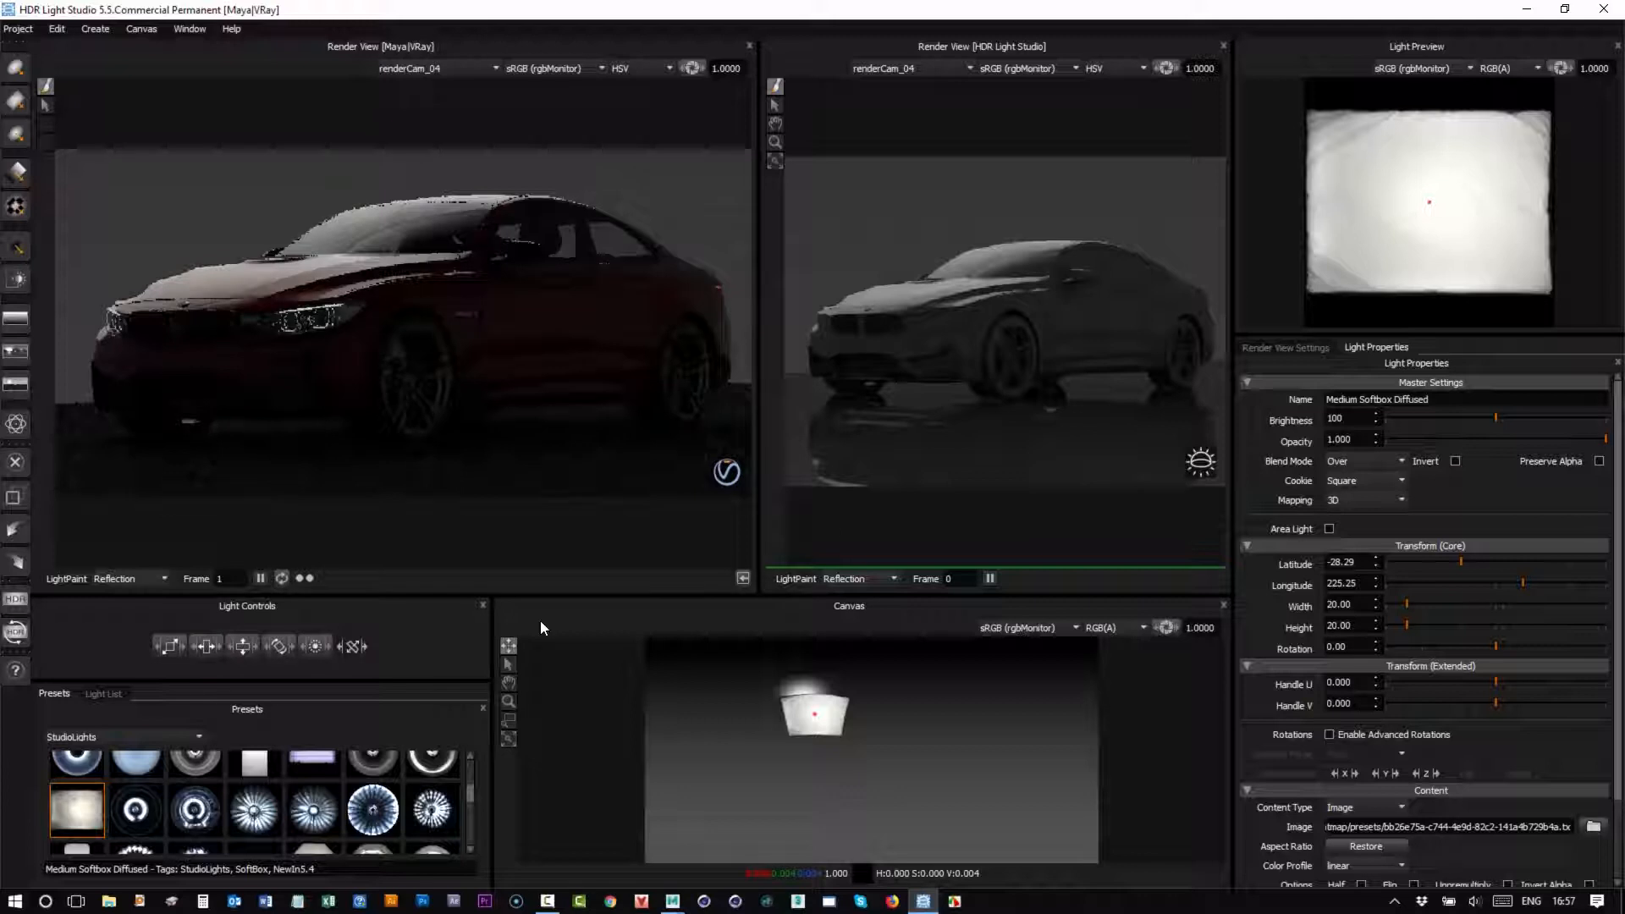
left_click_drag(759, 200, 579, 211)
mouse_move(1038, 306)
left_mouse_down()
mouse_move(1044, 232)
mouse_move(890, 224)
mouse_move(787, 292)
mouse_move(1081, 225)
mouse_move(1153, 268)
mouse_move(893, 231)
left_mouse_up()
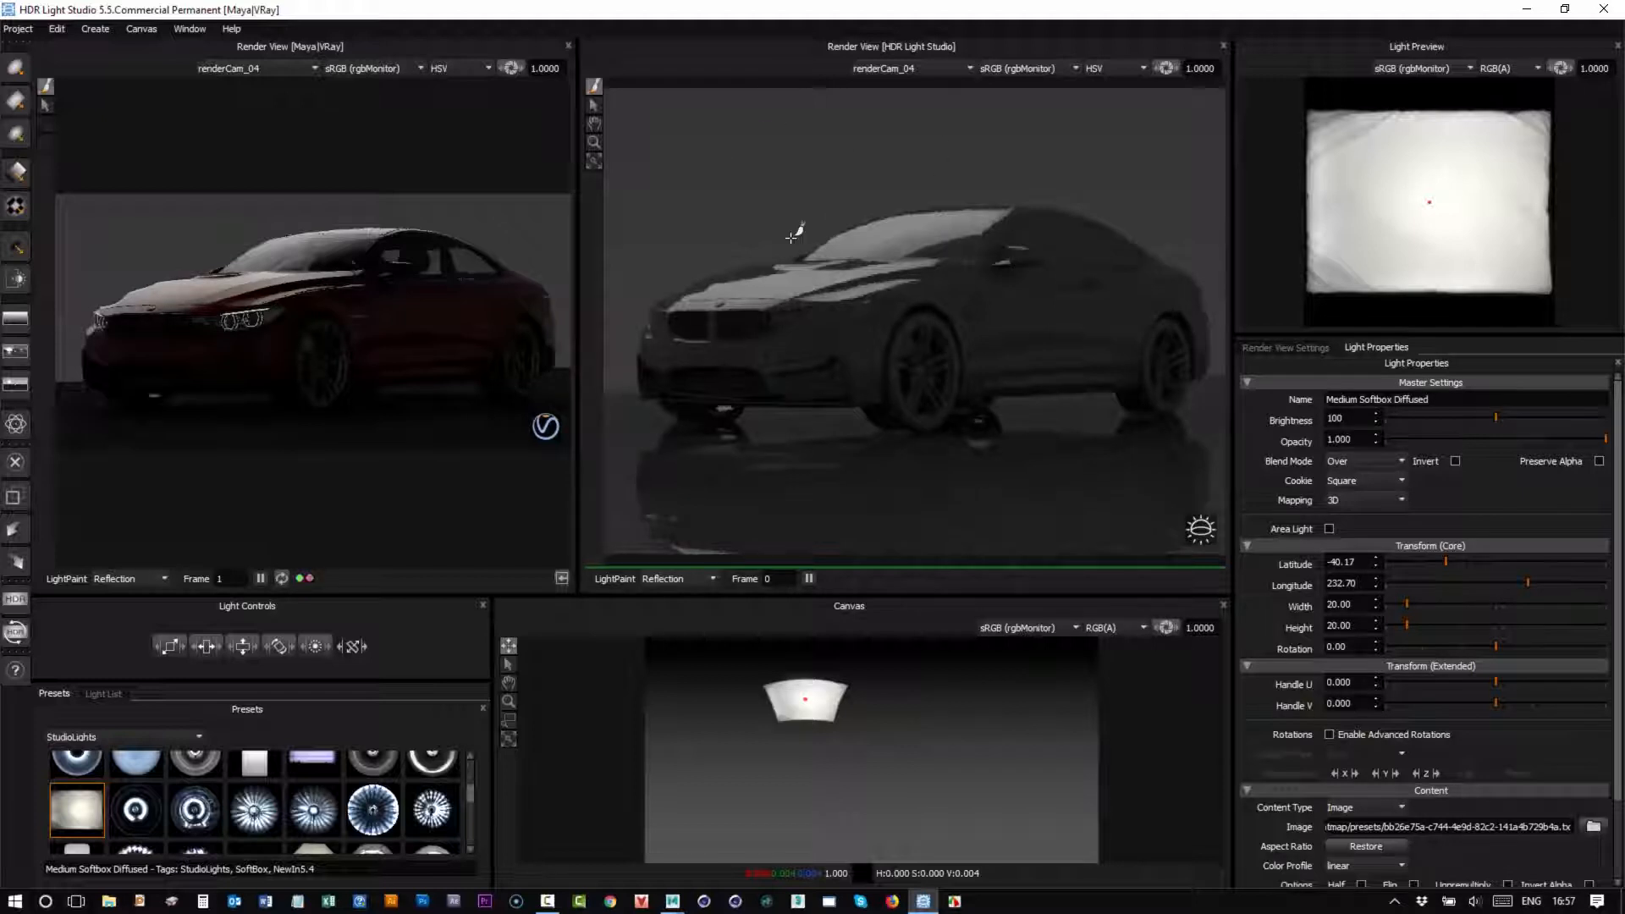
Close the HDR Light Studio render view and reposition the softbox's reflection on the windshield in the Maya VRay view.
left_click(1223, 45)
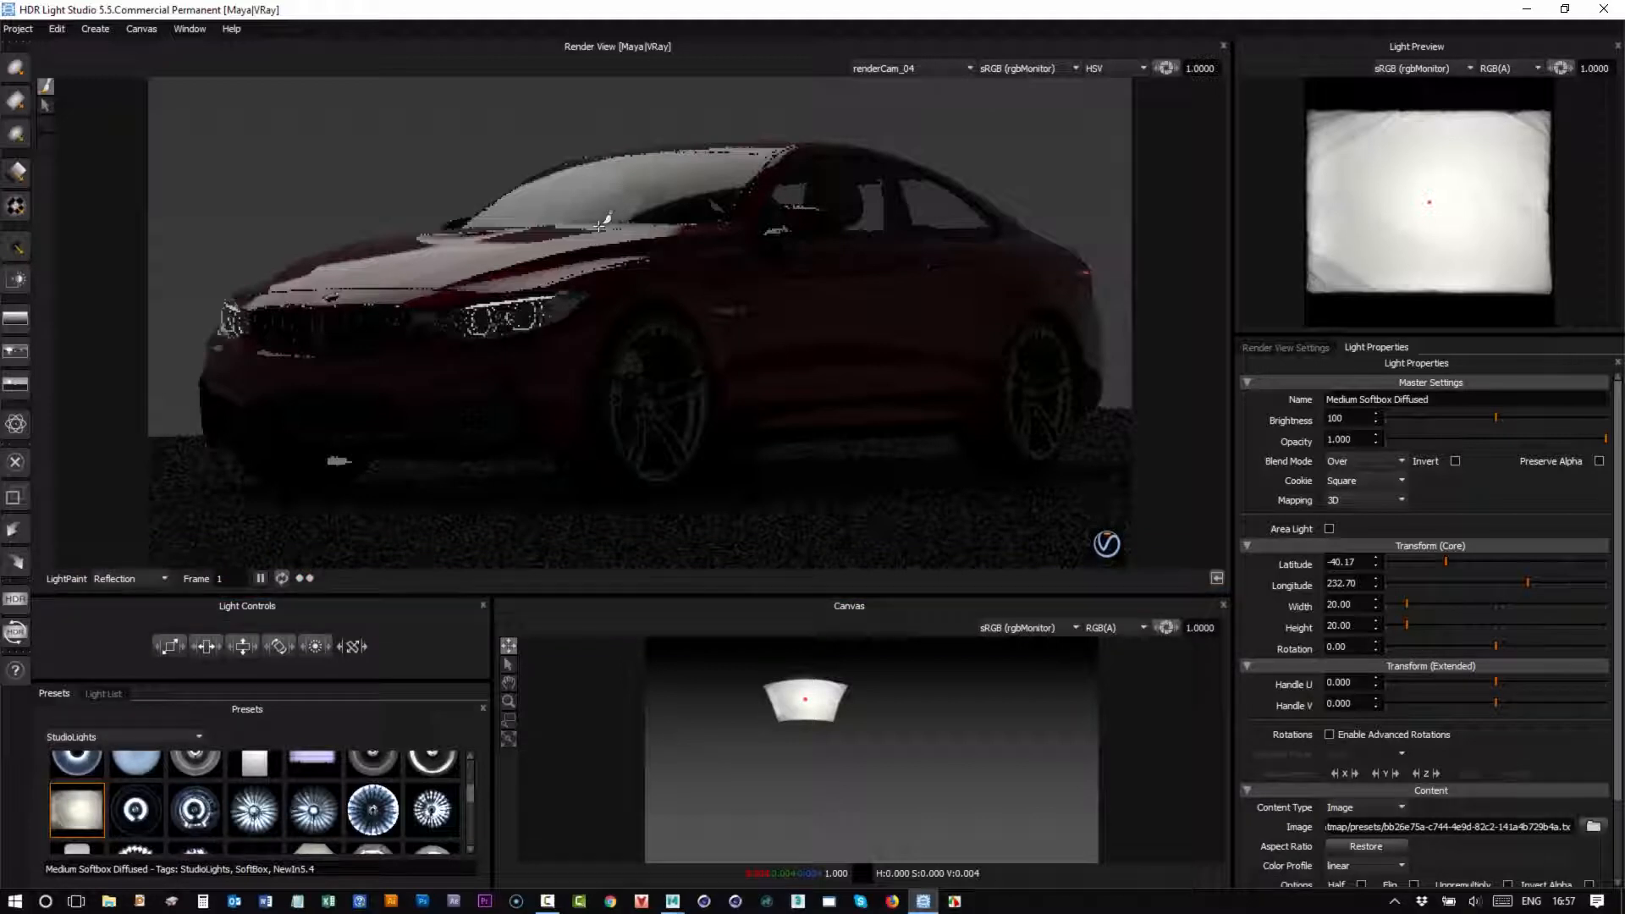
left_click_drag(1231, 309, 1138, 313)
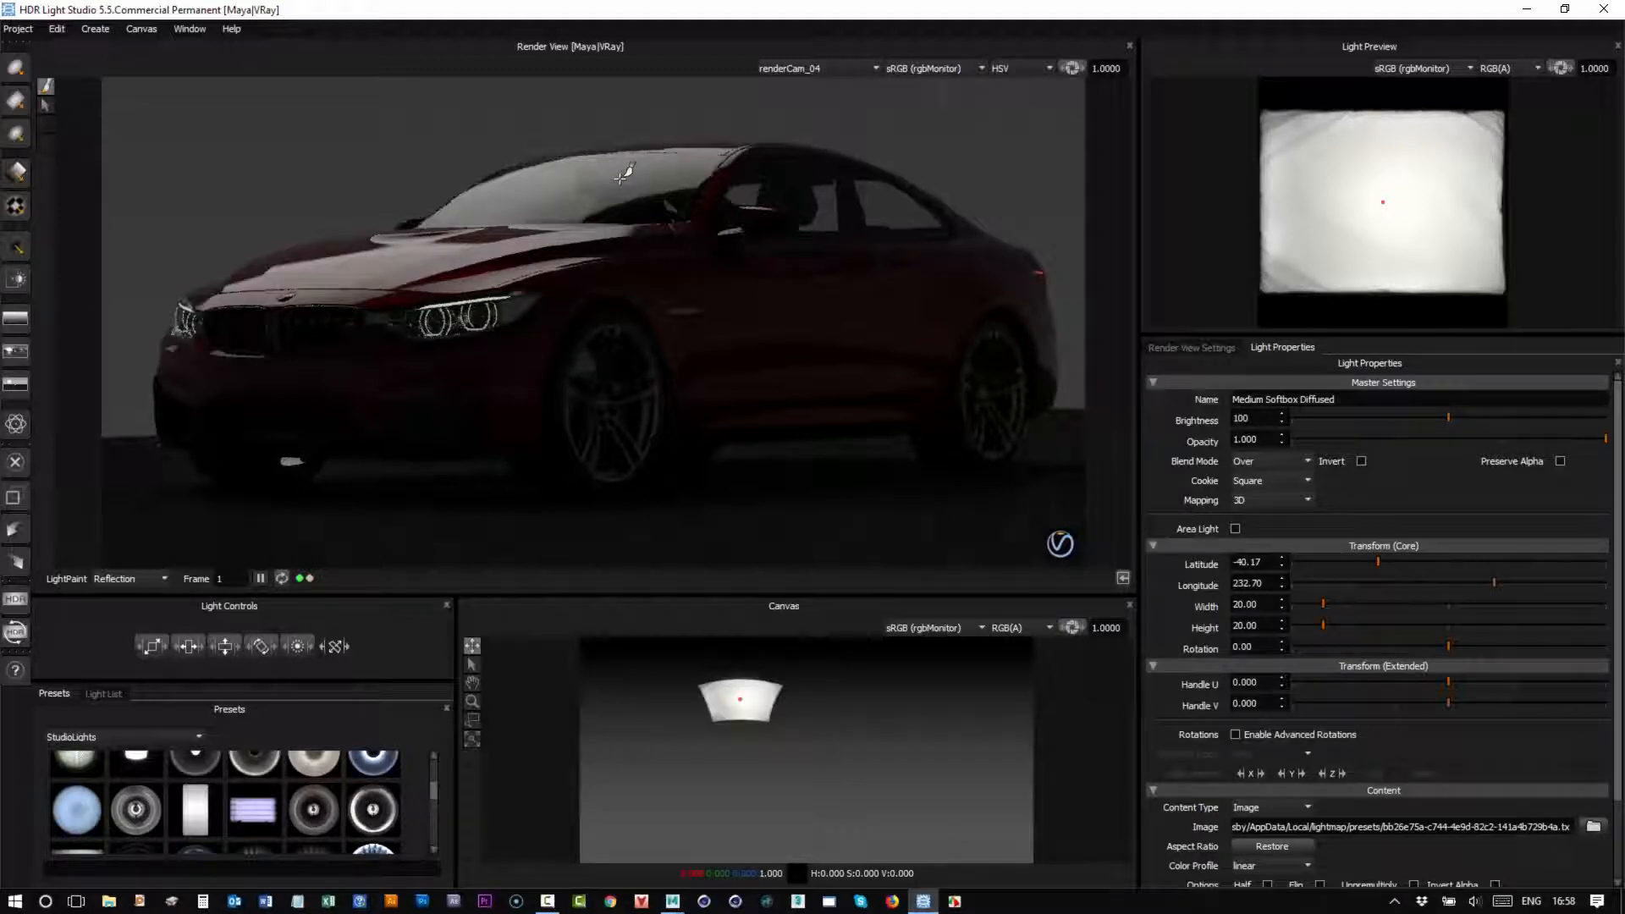
left_click(649, 177)
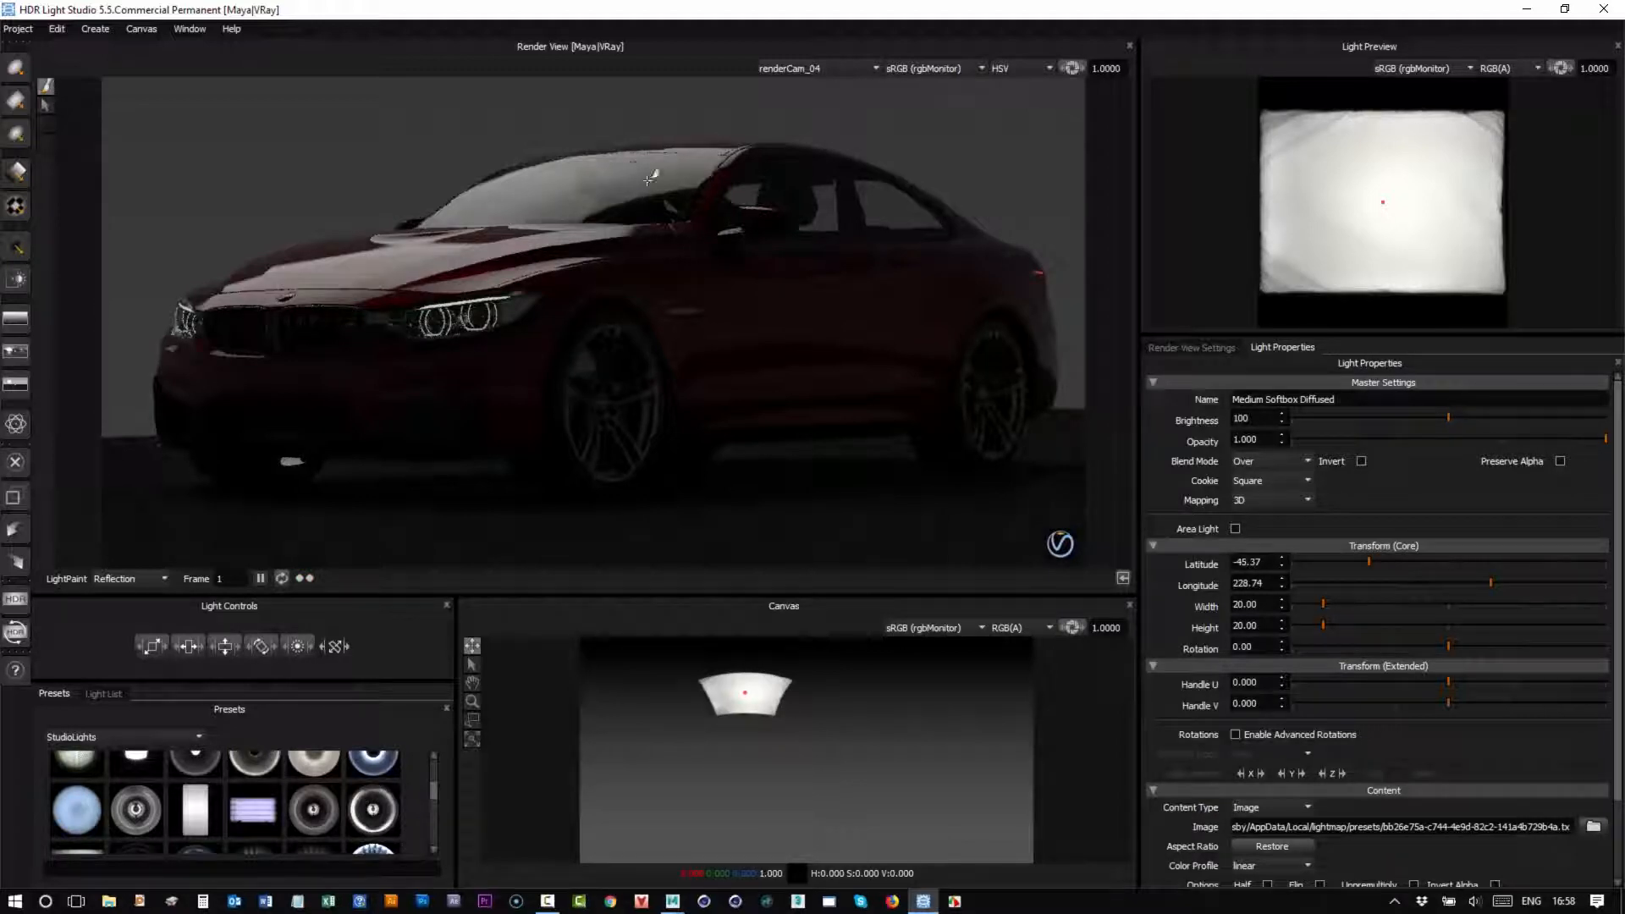
Enable advanced rotations in H-Lock mode for the Medium Softbox Diffused light and scale it to 35 wide and 35 high.
left_click(1243, 736)
left_click(1266, 754)
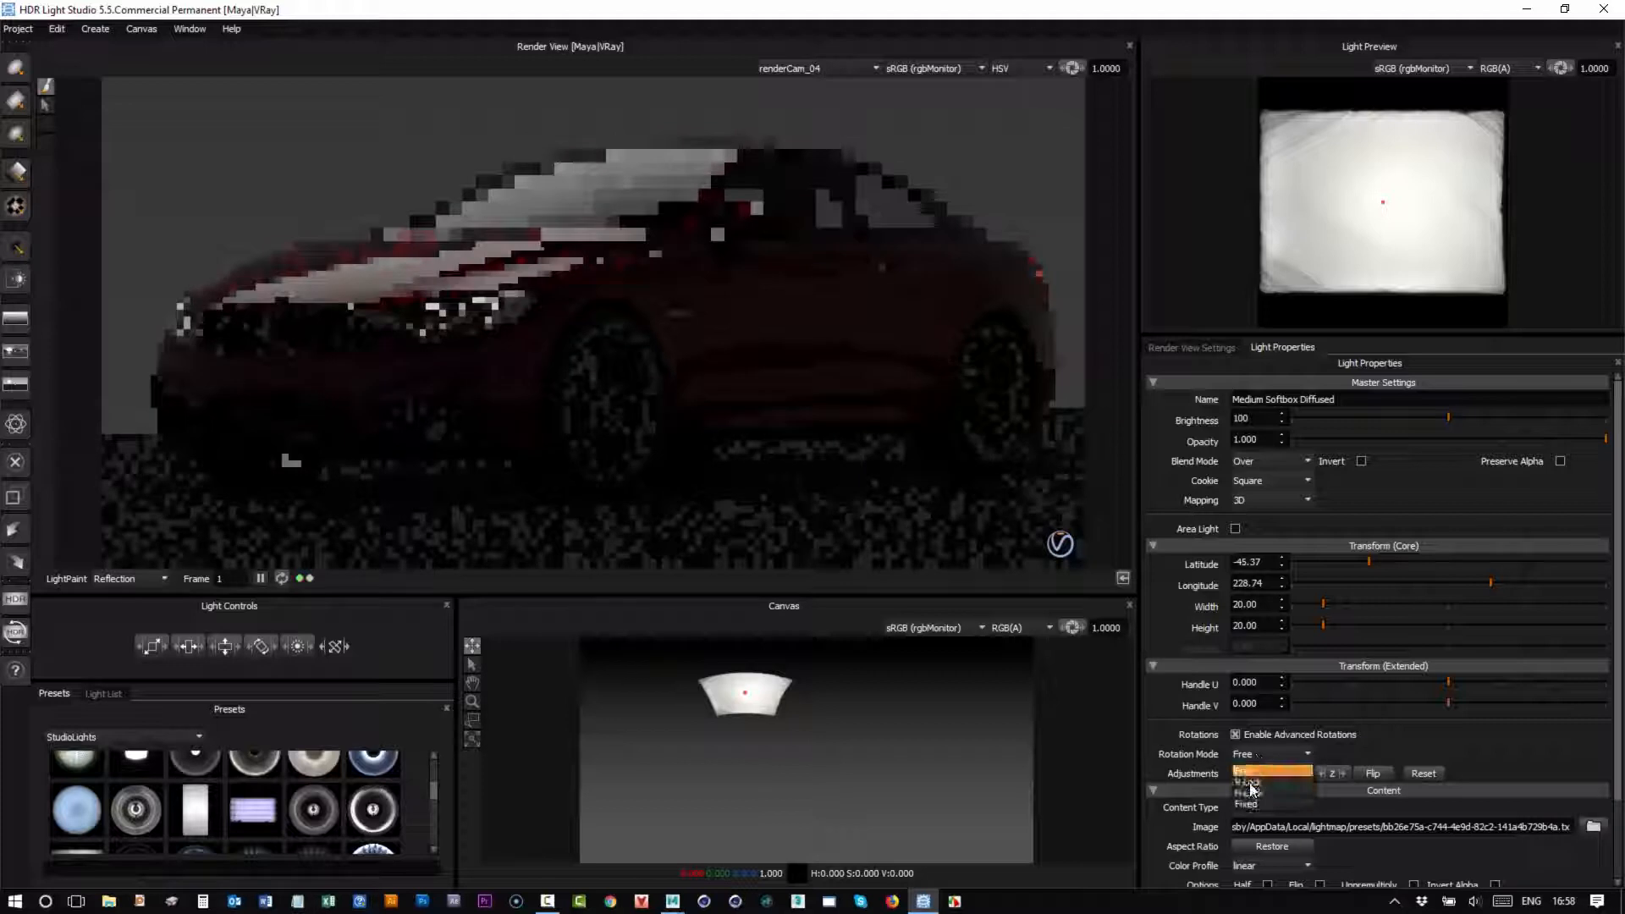
left_click(1251, 784)
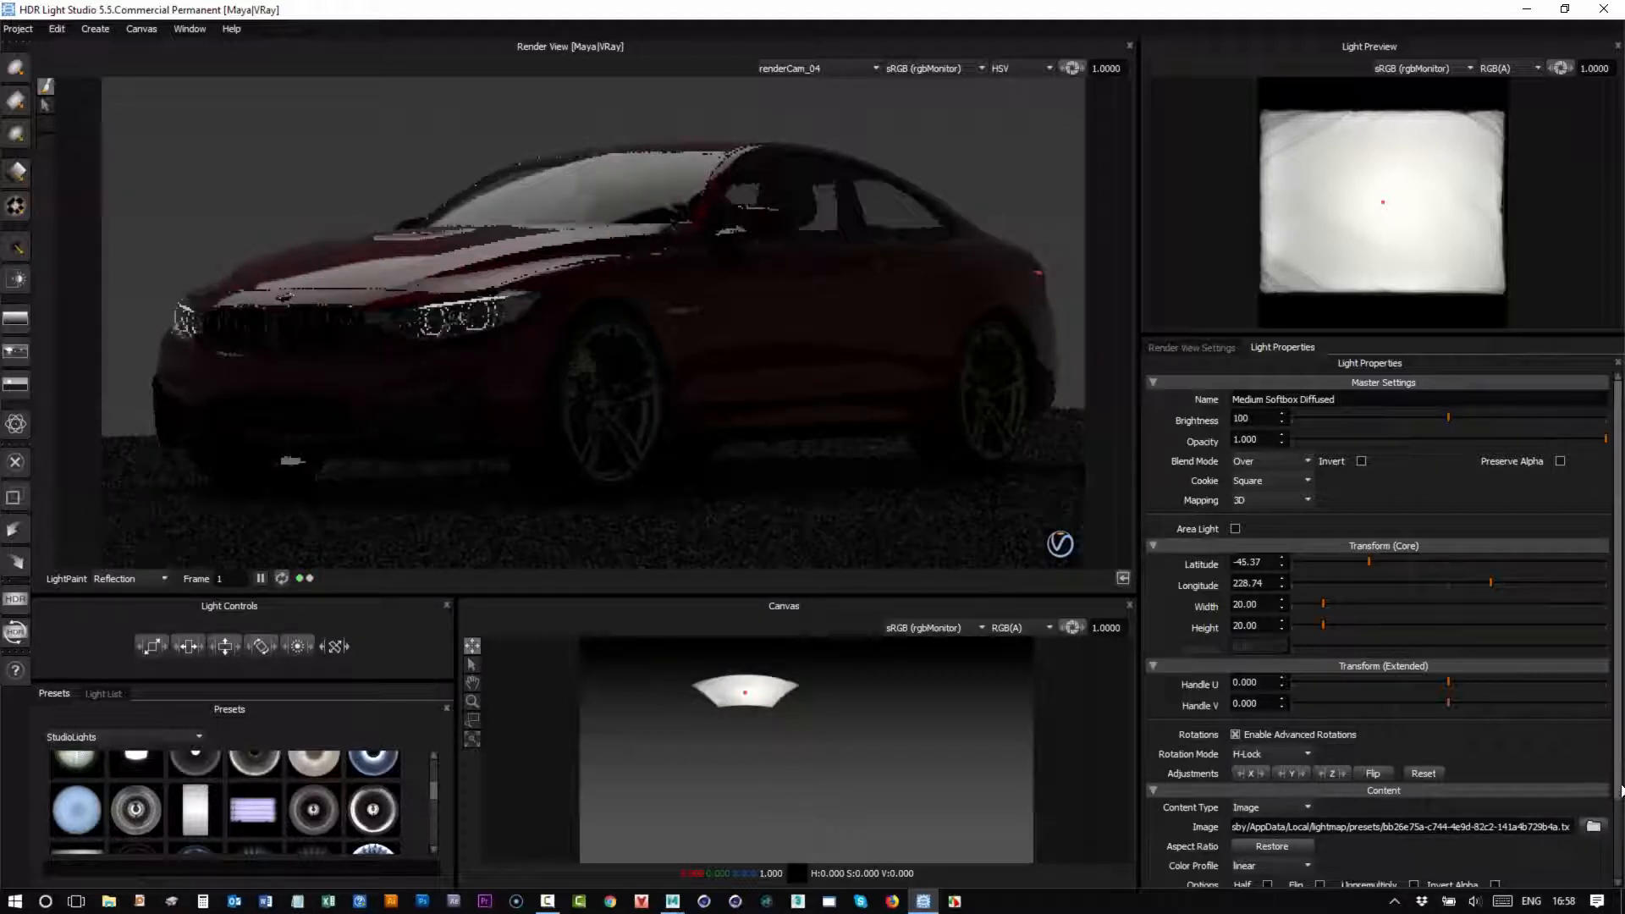
scroll(1617, 795, "down", 3)
left_click(200, 650)
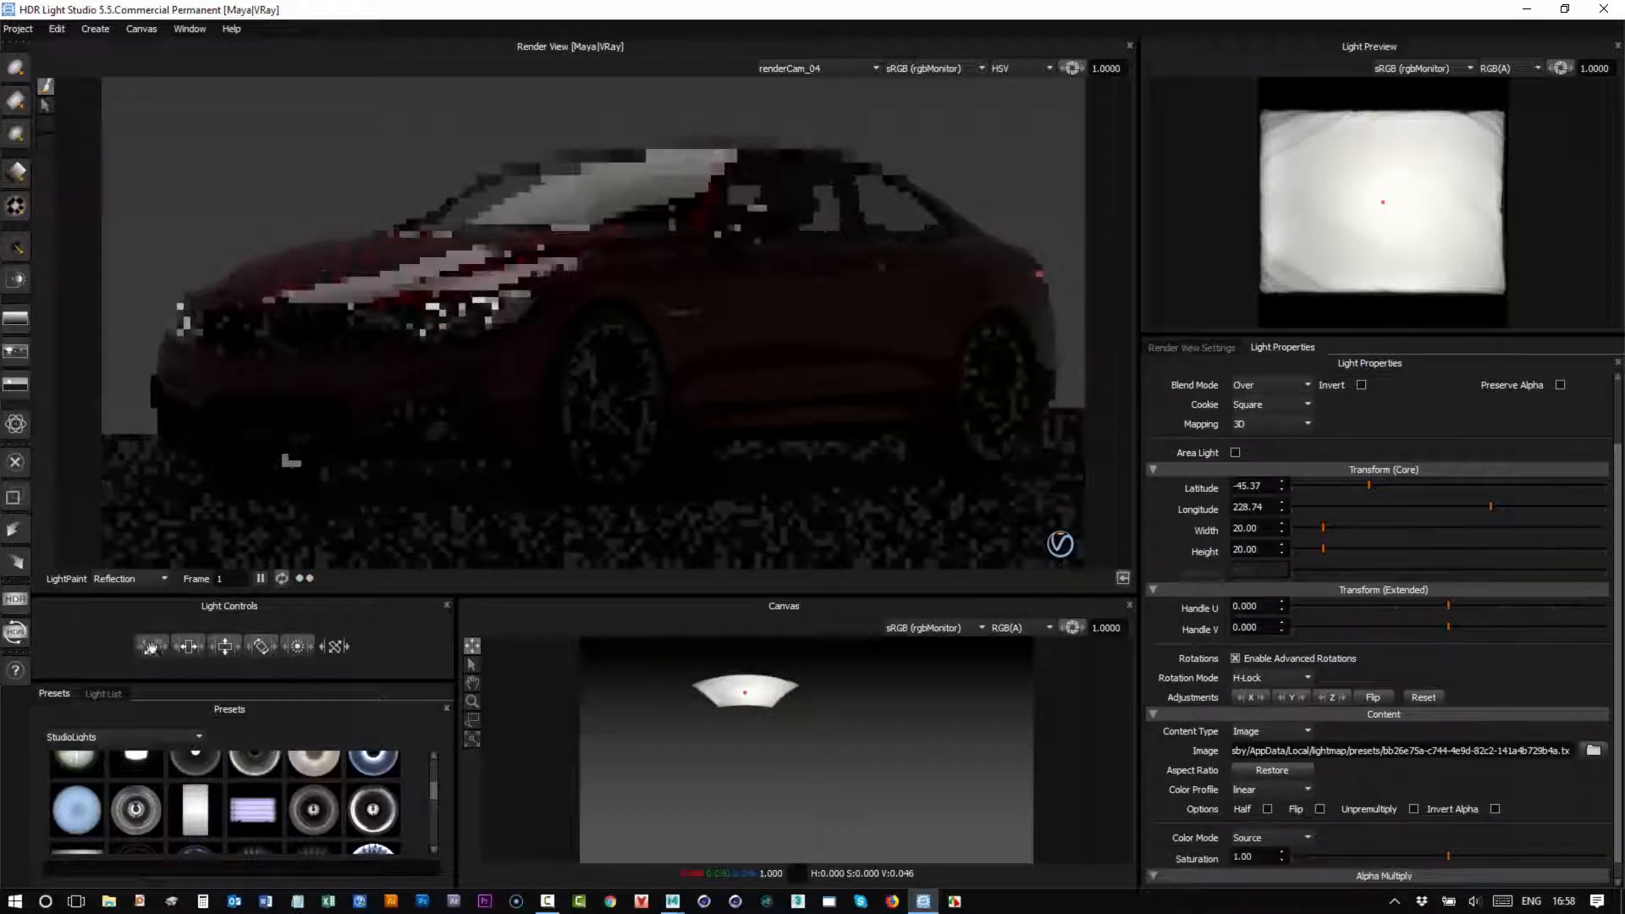
left_click(222, 650)
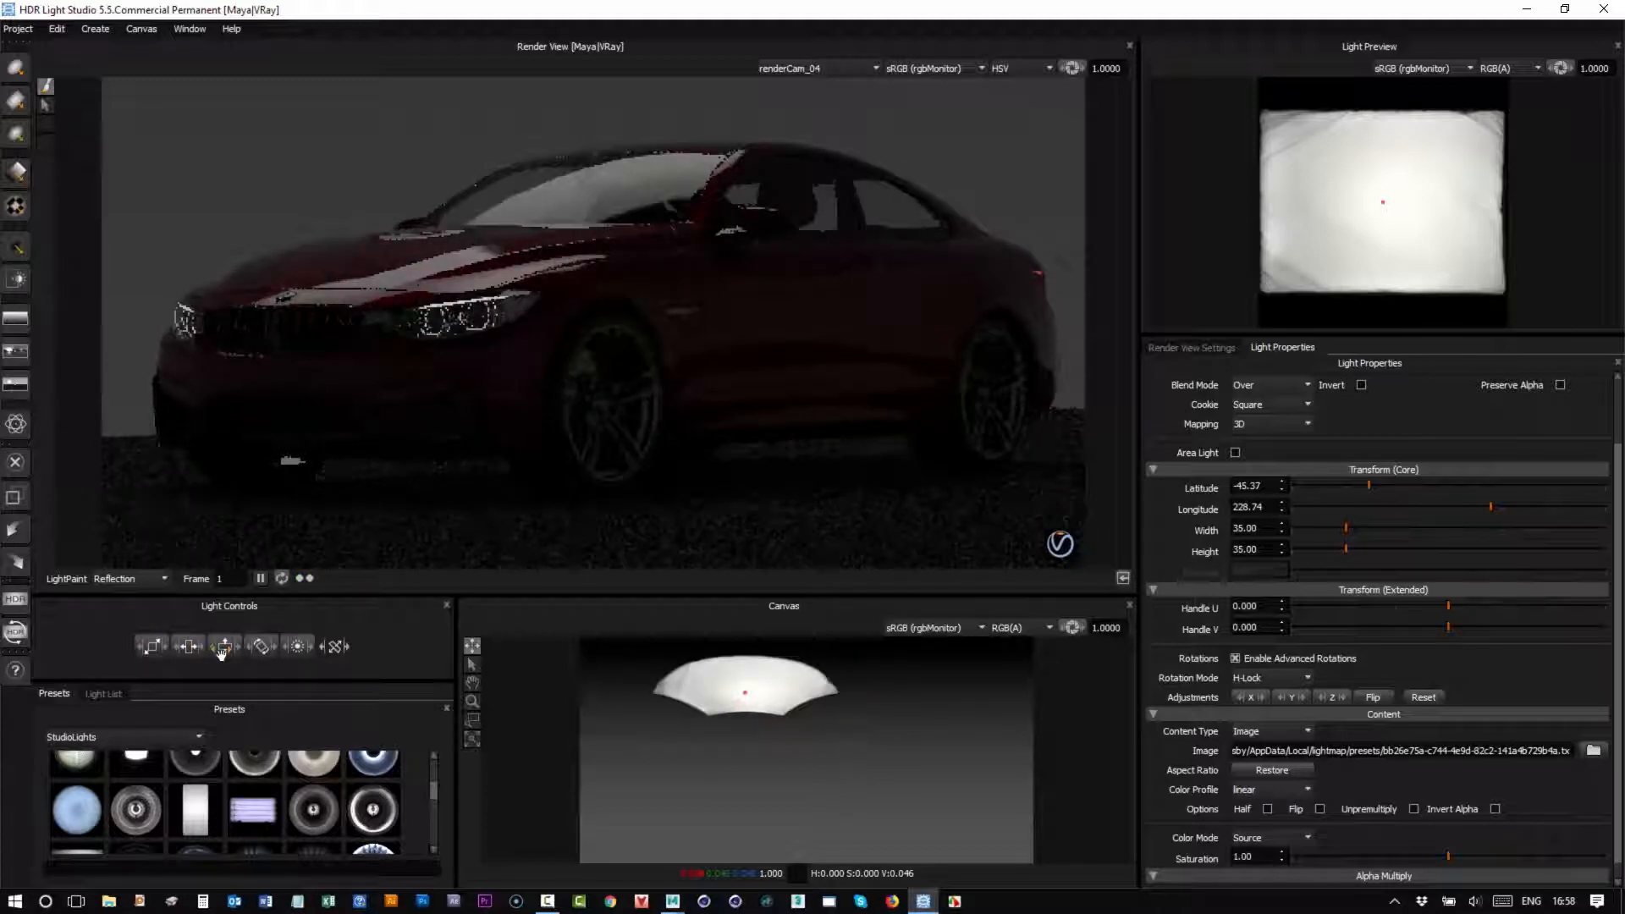
Add the 2k Mole Blurred spotlight preset as a reflection on the car's side mirror.
left_click(103, 693)
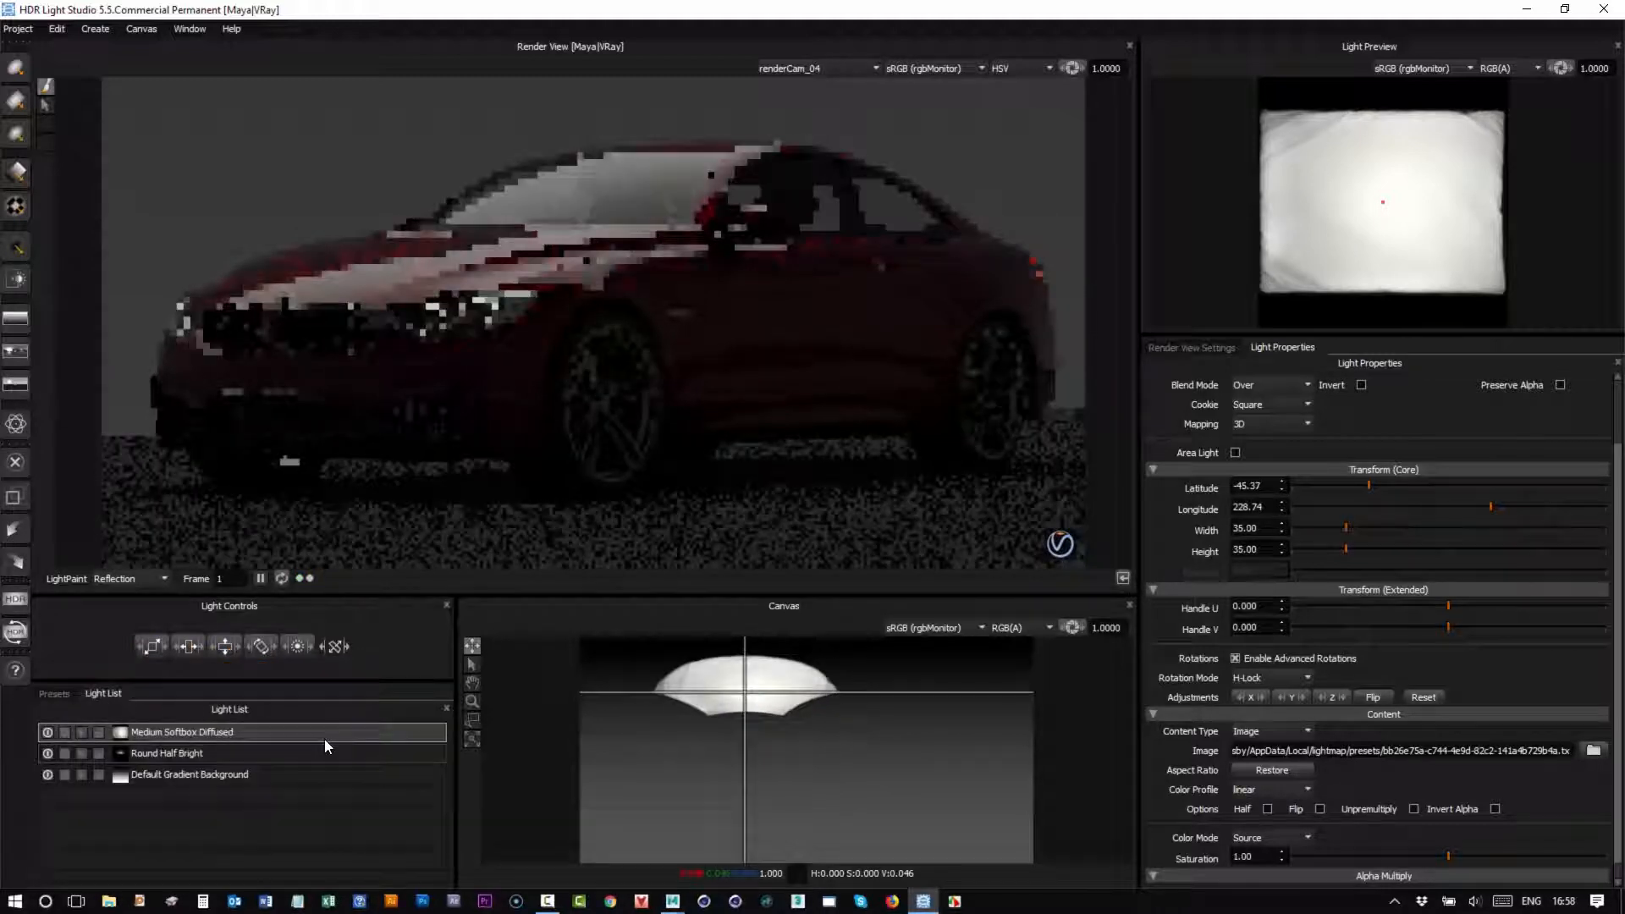
left_click(54, 693)
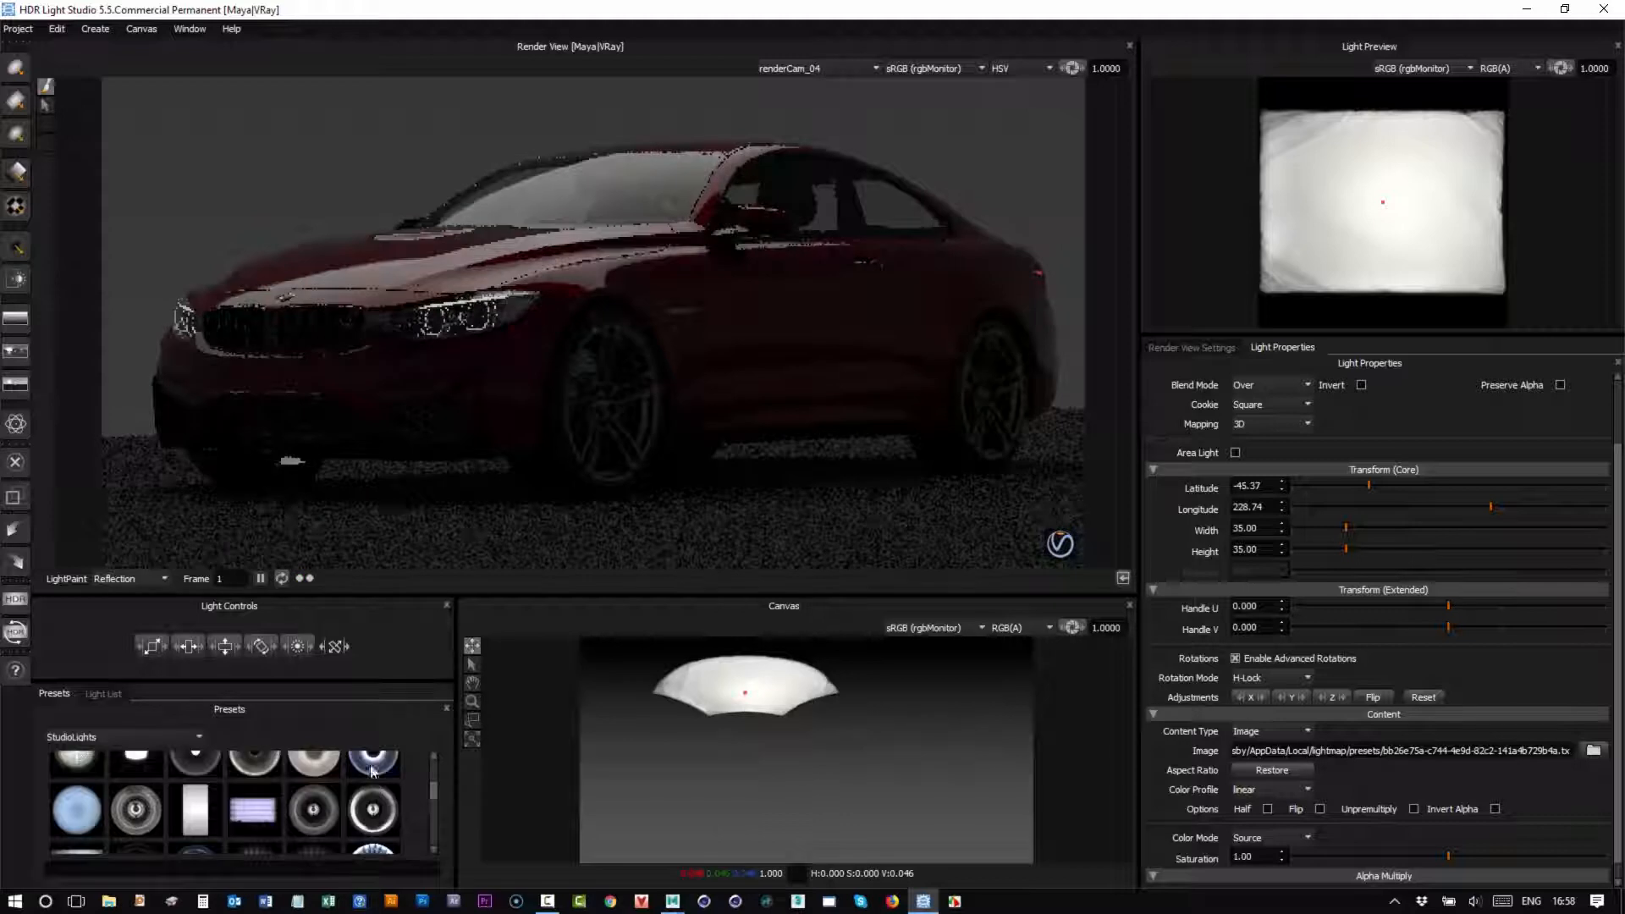
left_click_drag(433, 785, 440, 820)
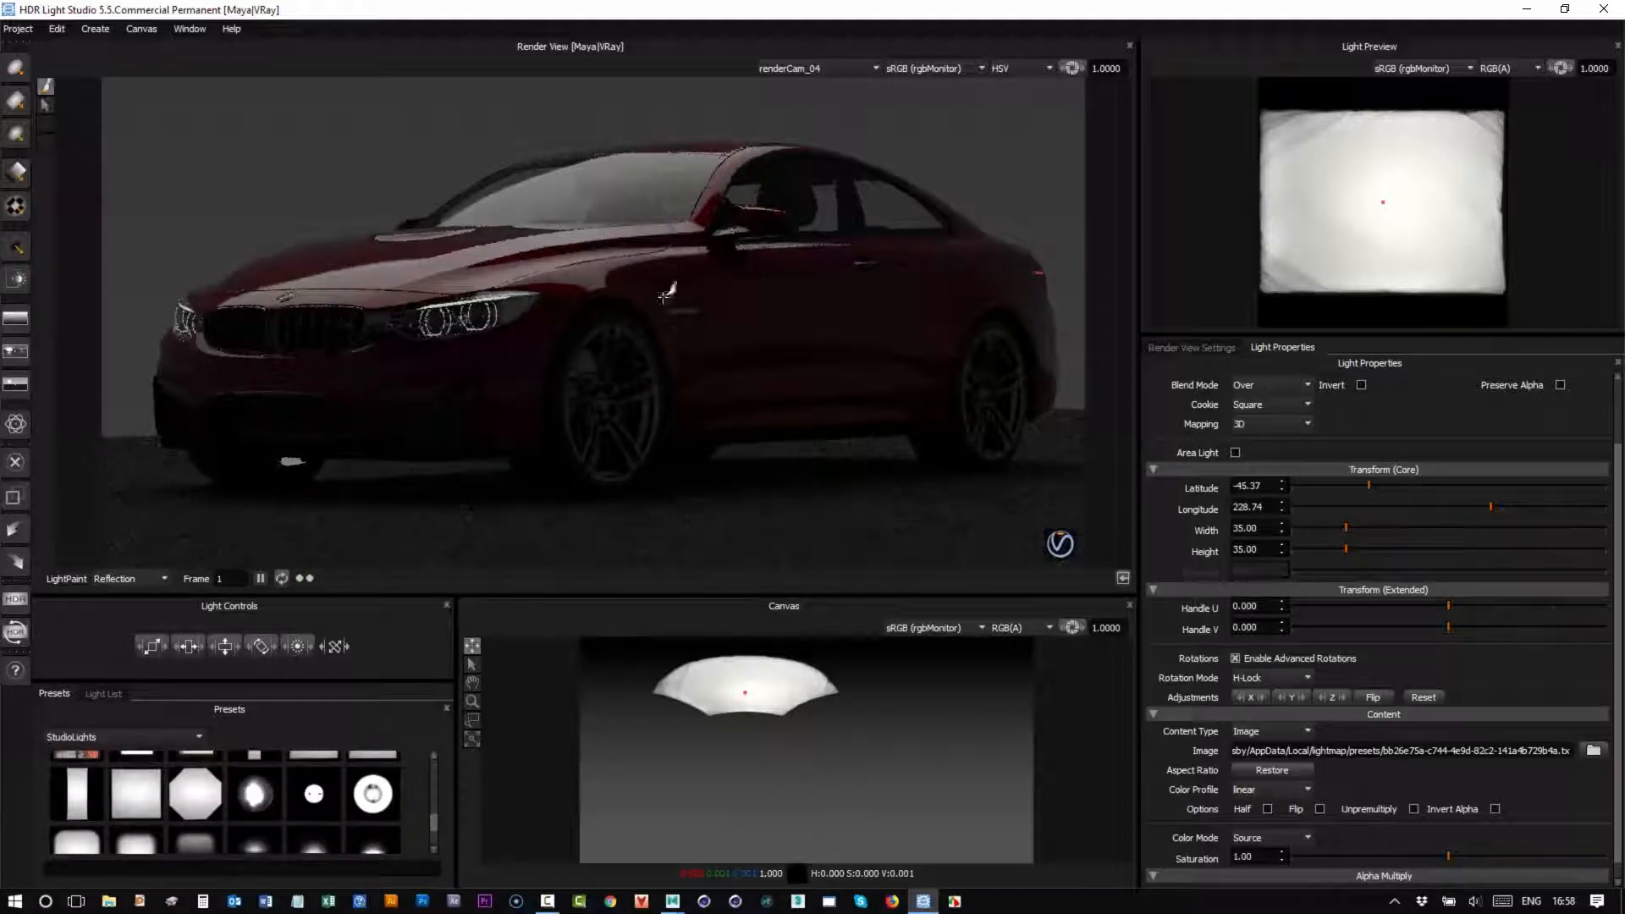
left_click_drag(257, 796, 778, 227)
Scale the 2k Mole Blurred light down to 7.50 by 7.50 and set its brightness to 10000.
left_click(1618, 398)
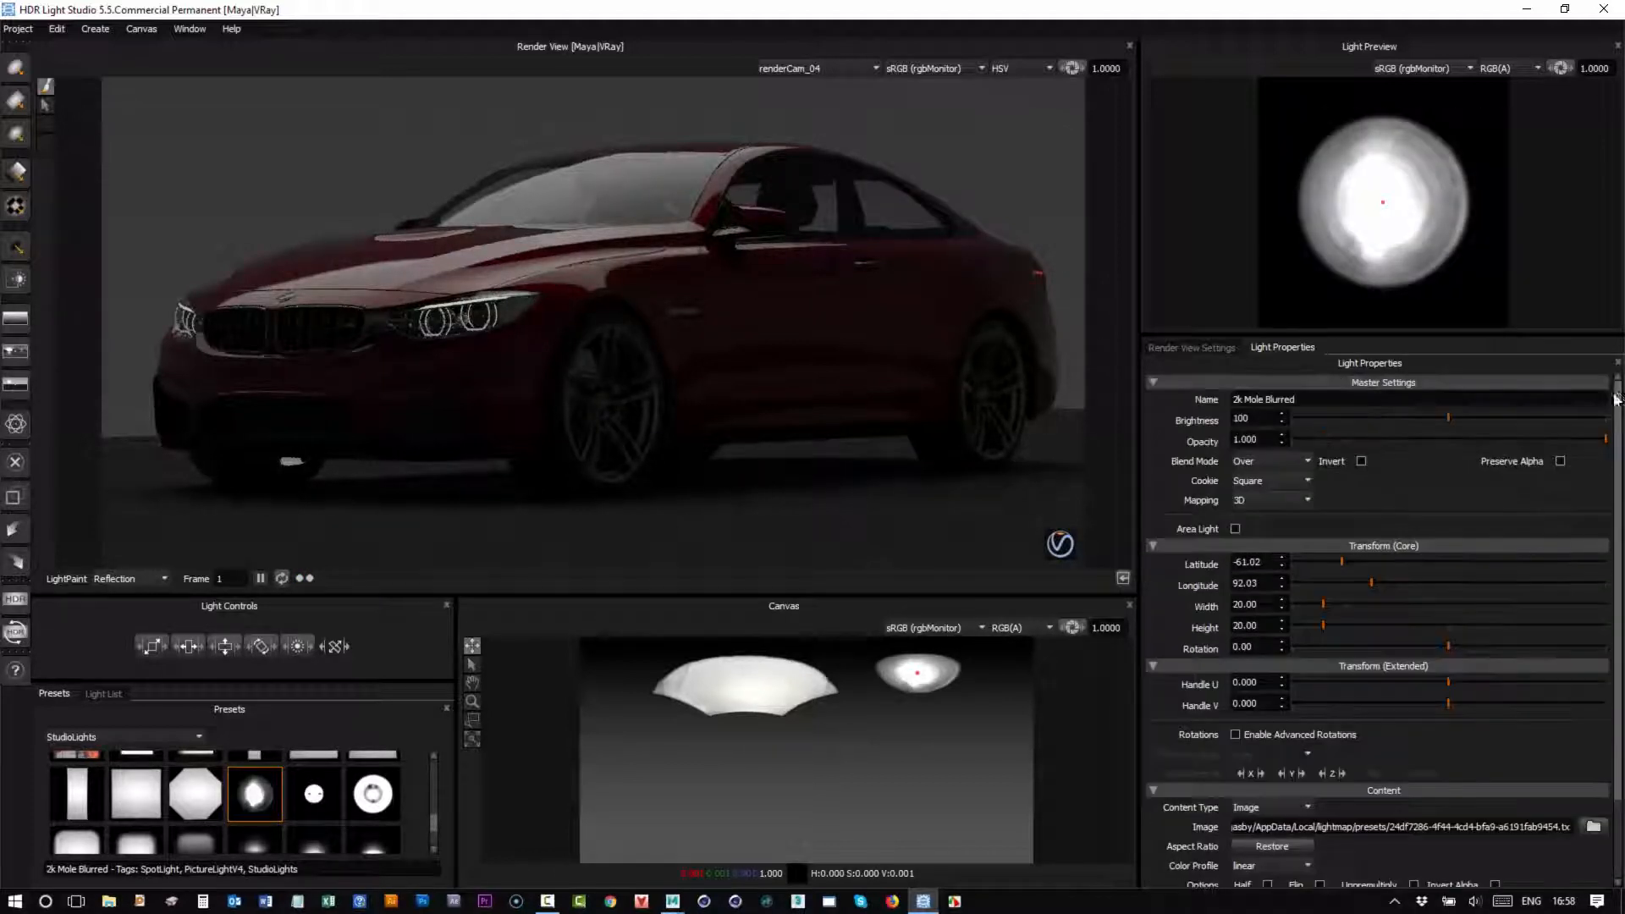
left_click_drag(151, 646, 103, 649)
left_click(1605, 418)
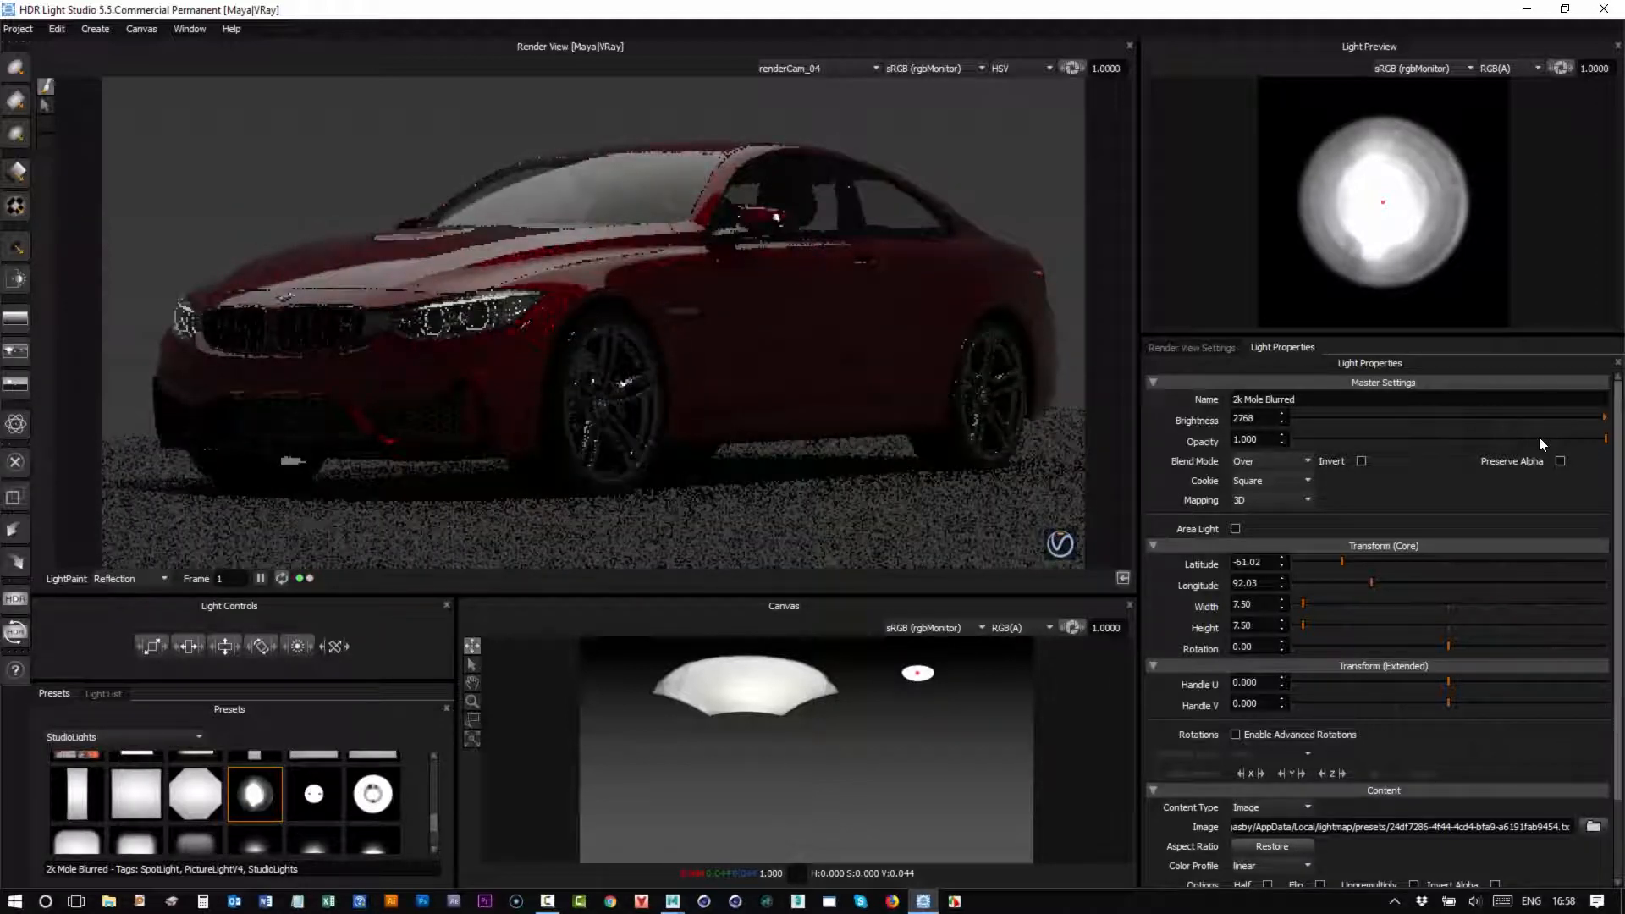
left_click_drag(1256, 419, 1180, 398)
type("10000")
key("Return")
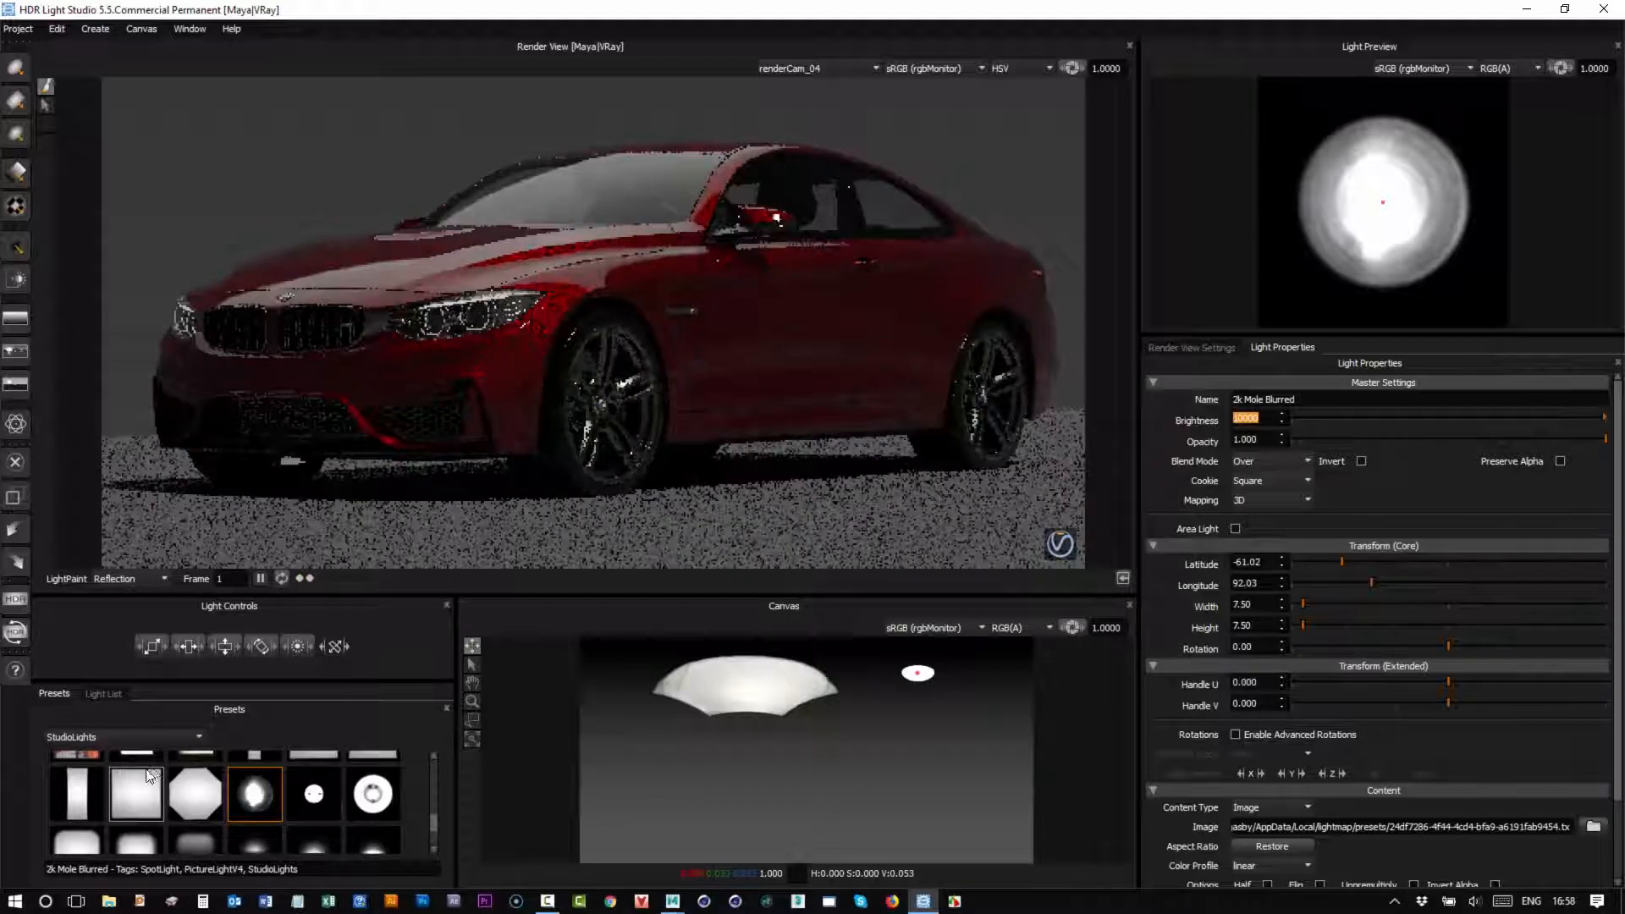
Check the list of lights and add a new Round Light to the lighting setup.
left_click(110, 692)
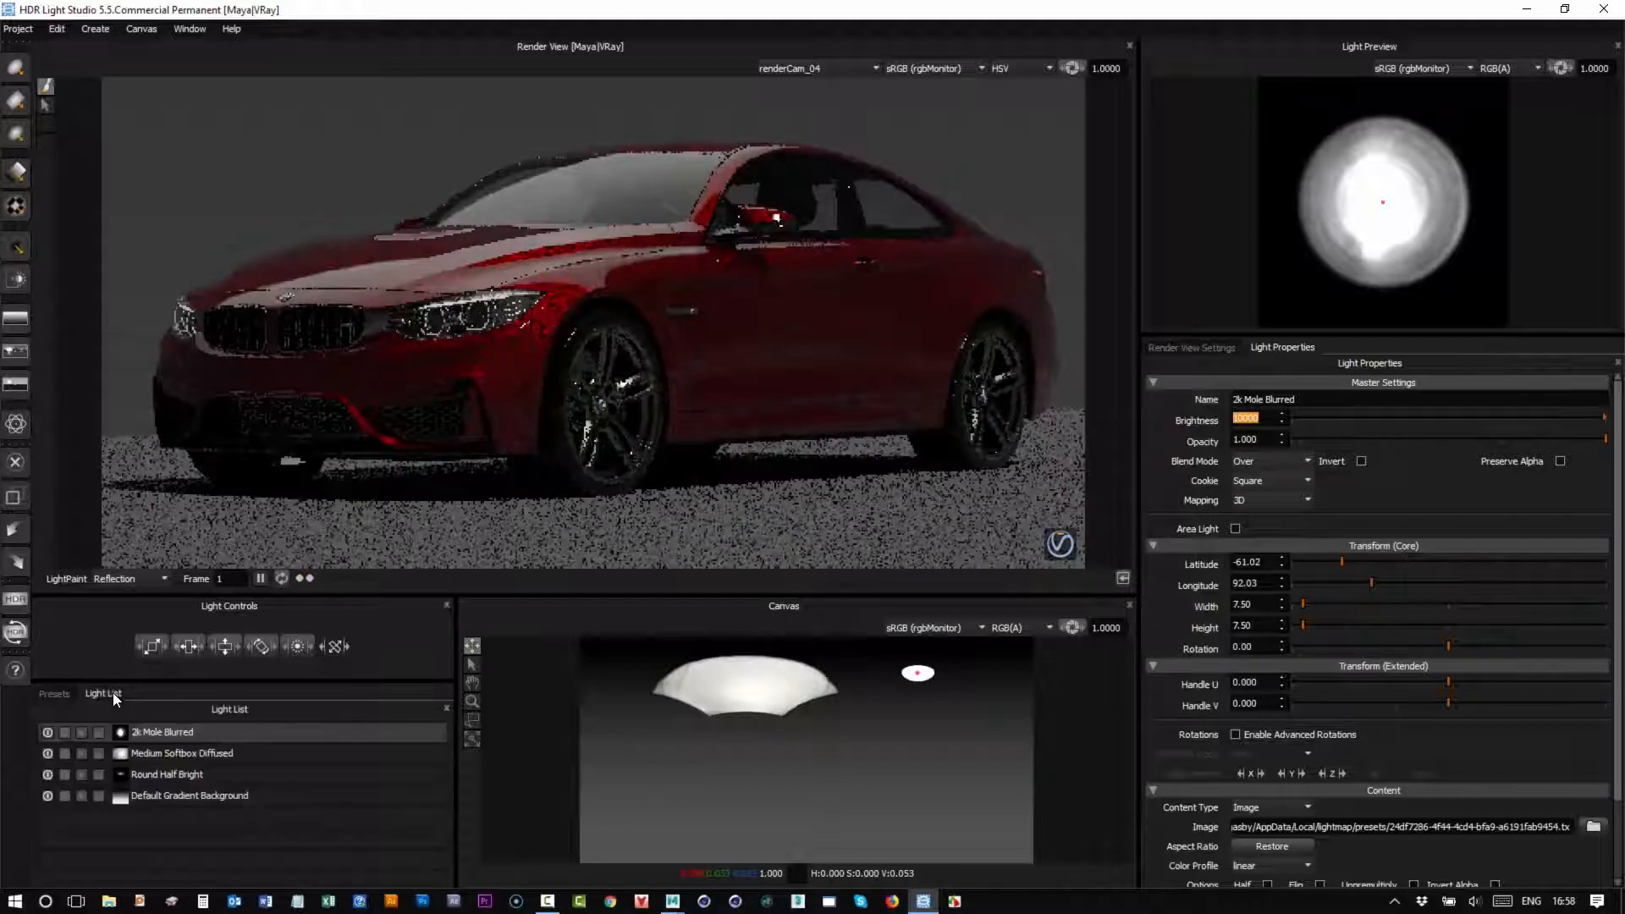
left_click(54, 692)
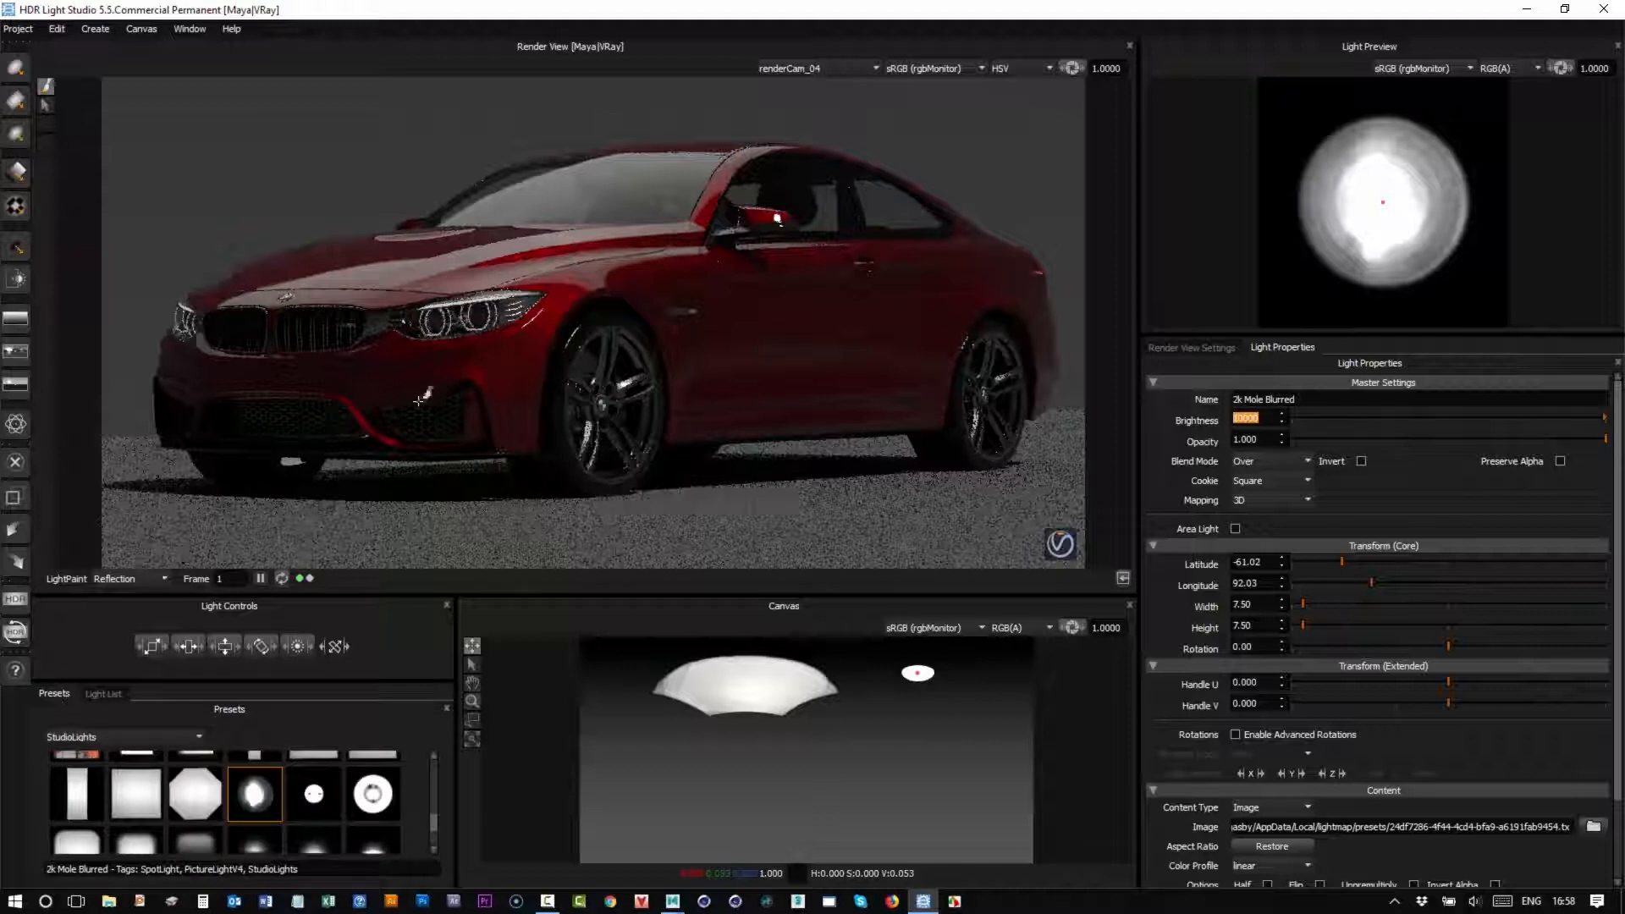
left_click(17, 69)
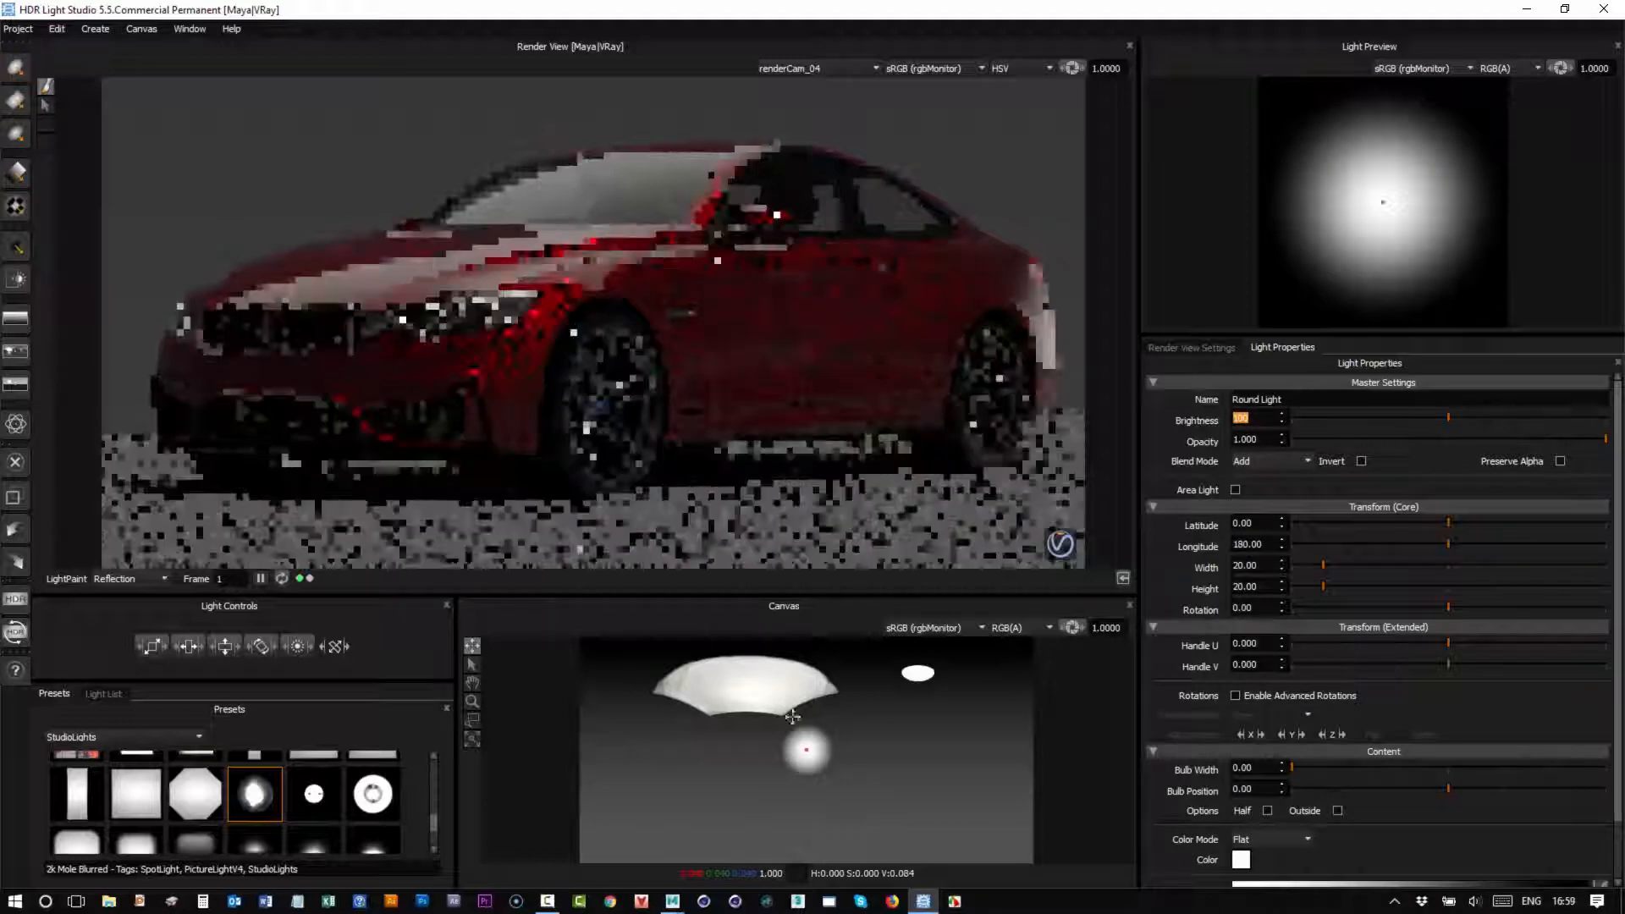
Place the Round Light's reflection along the front of the hood, scale it to 18.00 by 9.00 and set its brightness to 35.
left_click(277, 254)
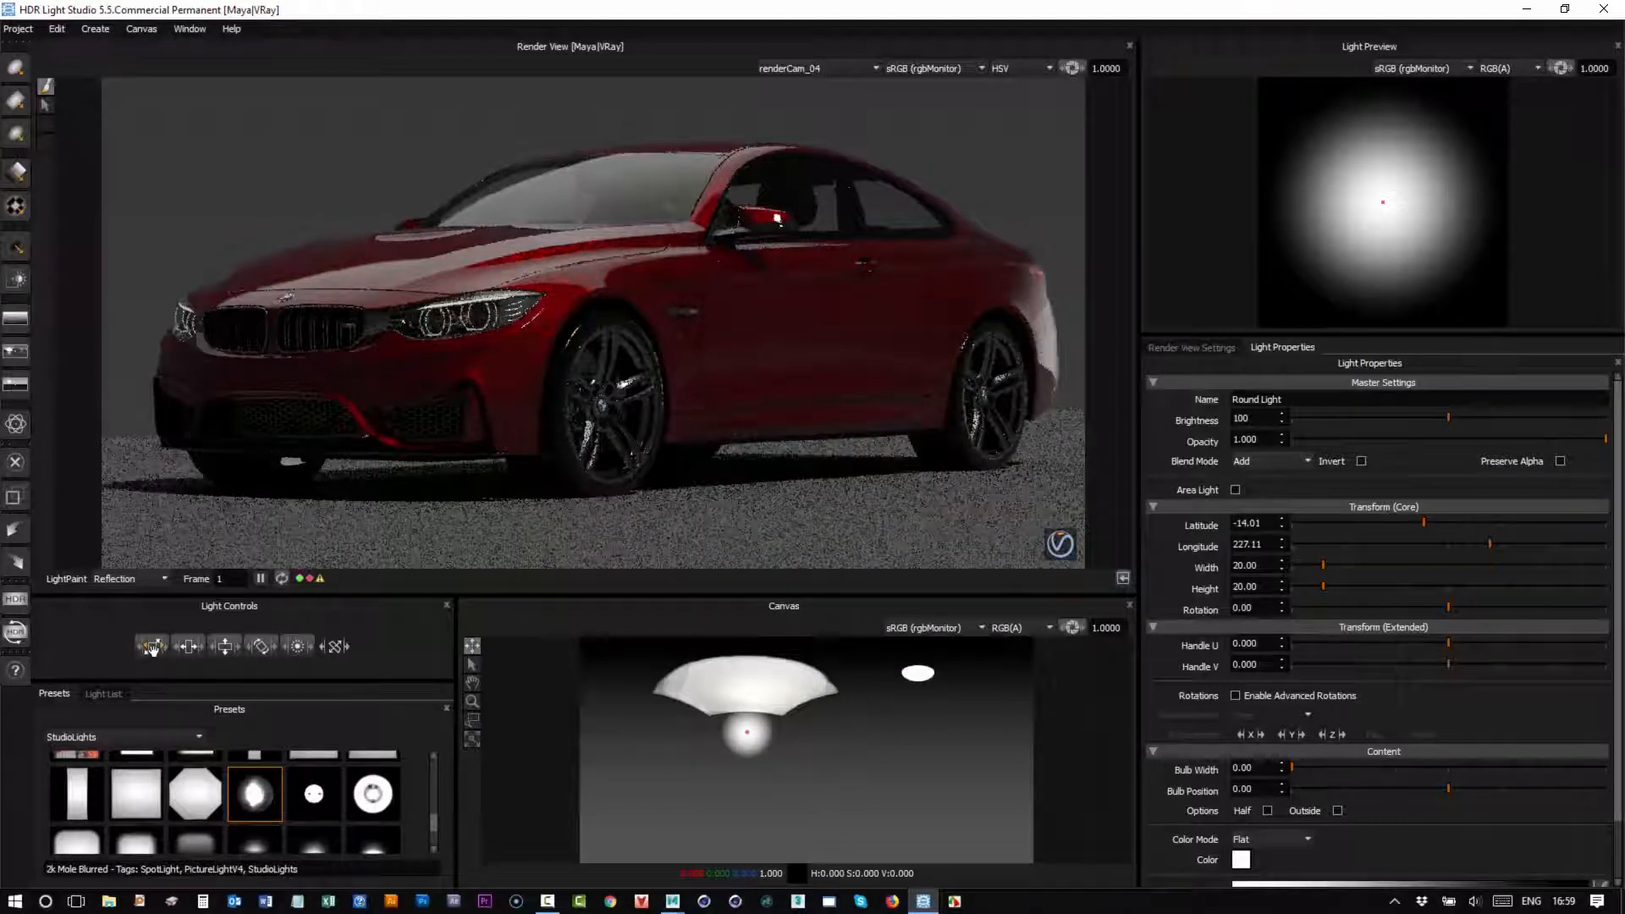
left_click_drag(152, 649, 224, 649)
left_click(309, 252)
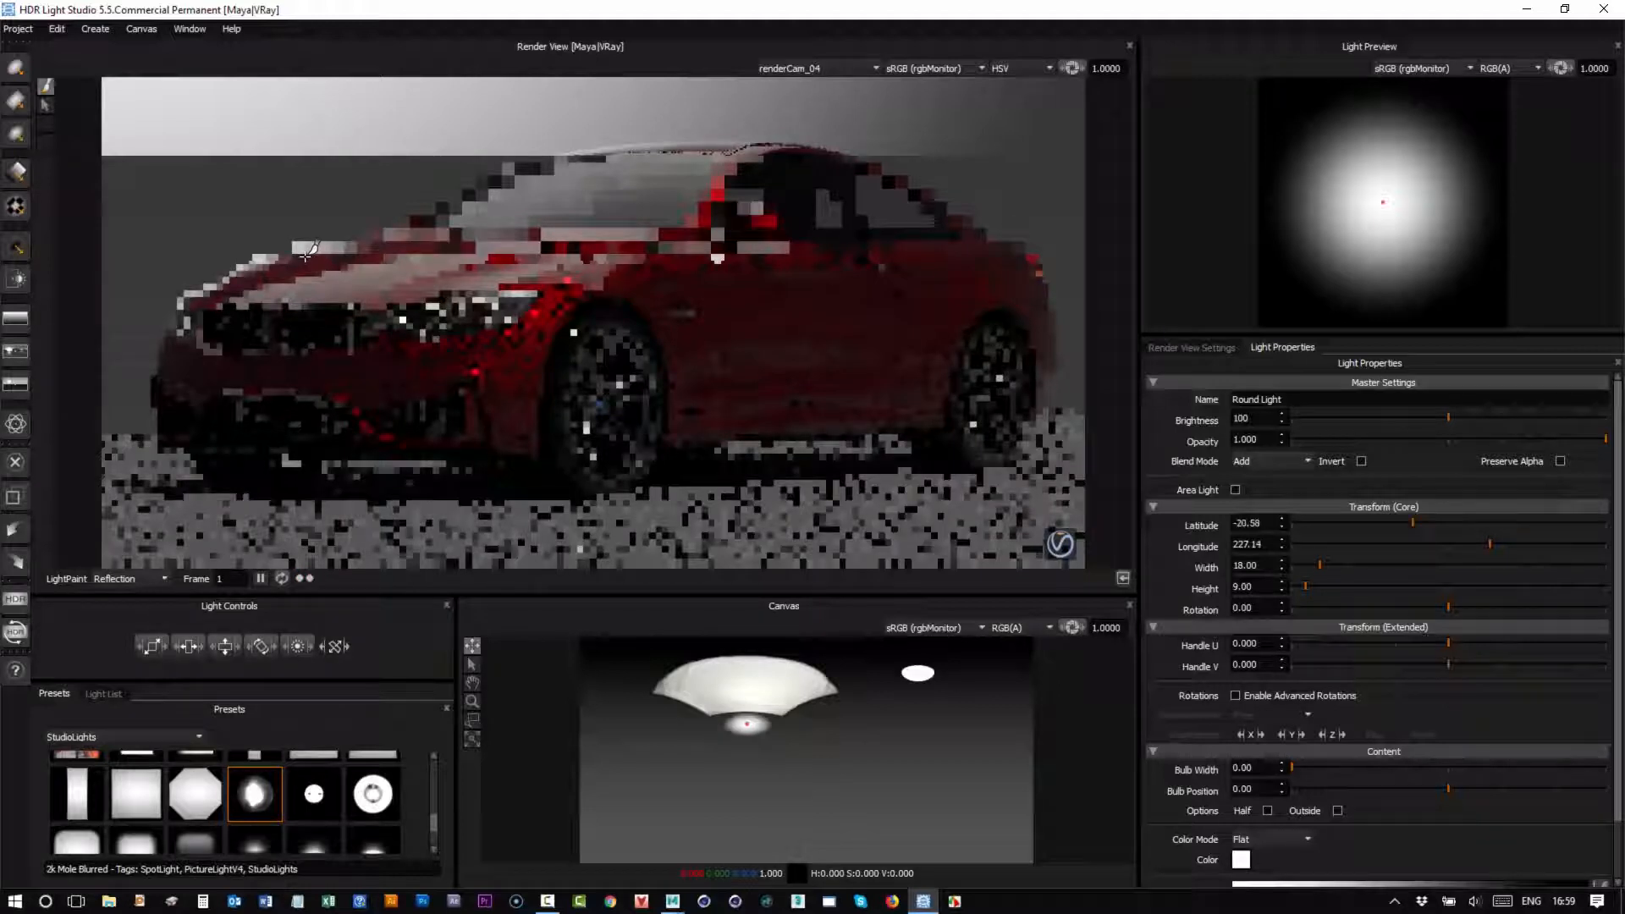
left_click(1347, 418)
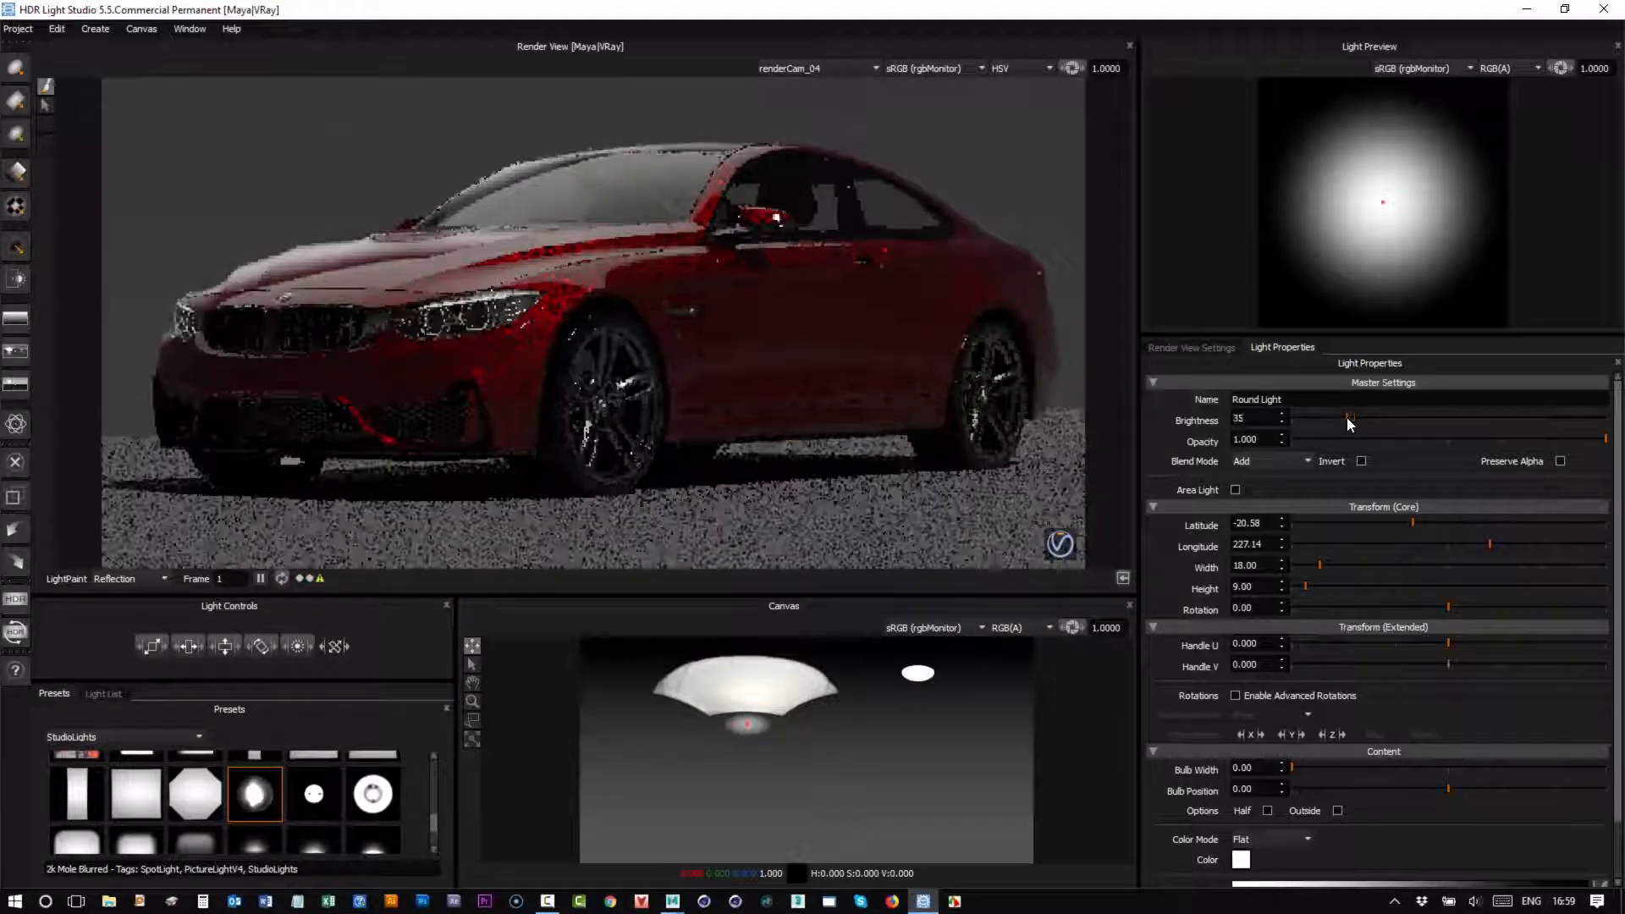
Add another Round Light as a rim light behind the car, sized 17.50 by 11.00 with brightness 61.
left_click(114, 696)
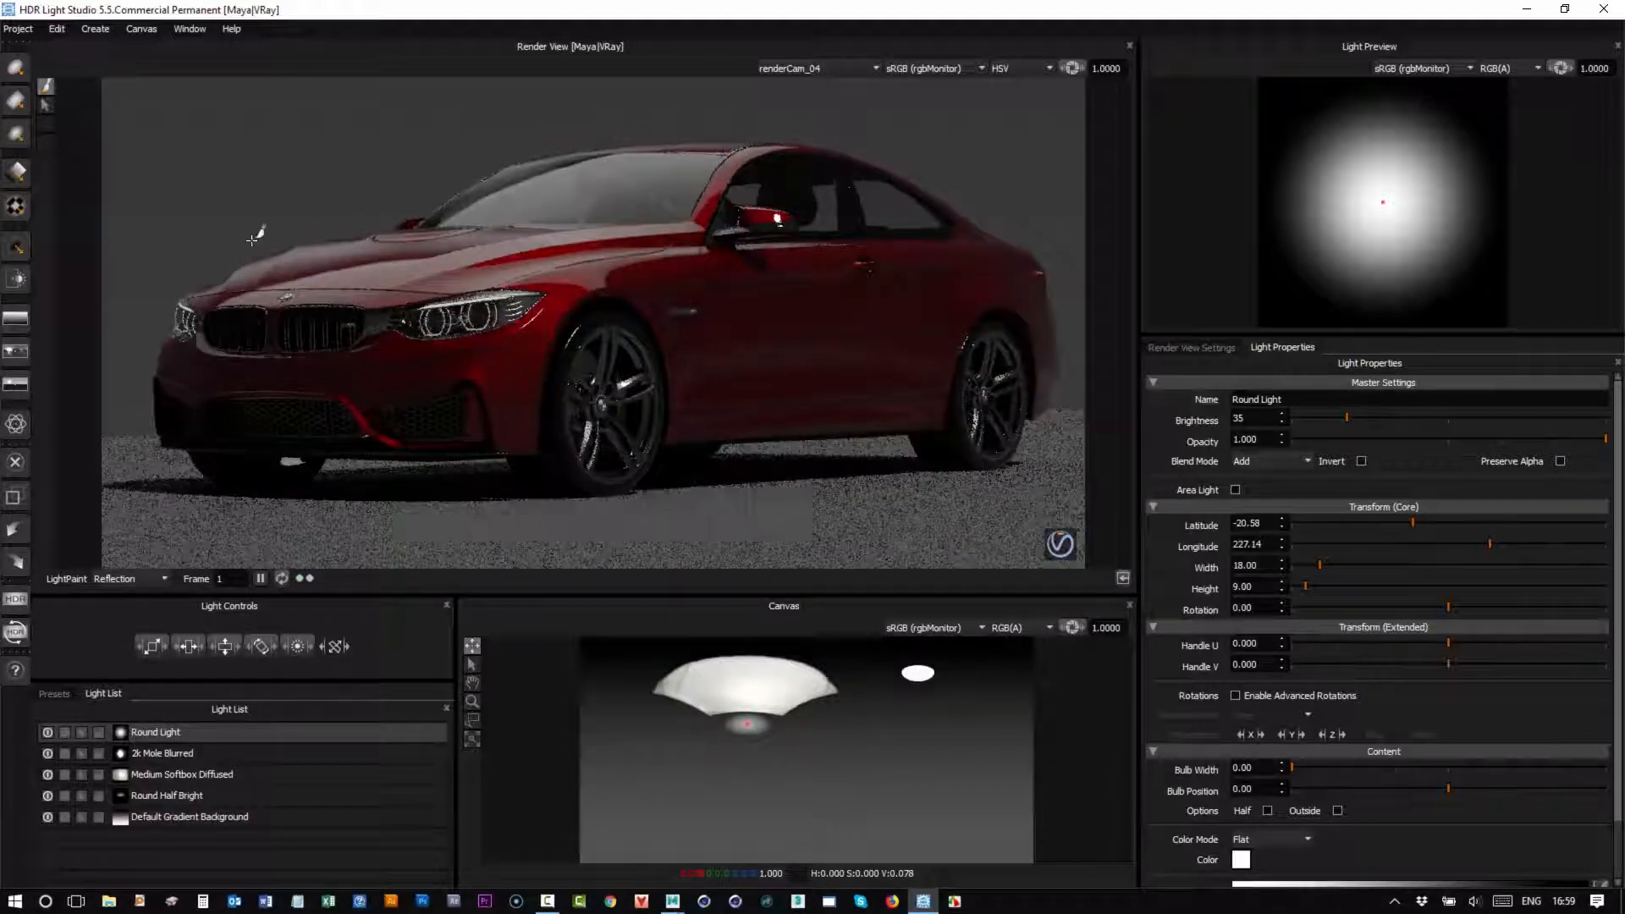
left_click(16, 72)
left_click(129, 579)
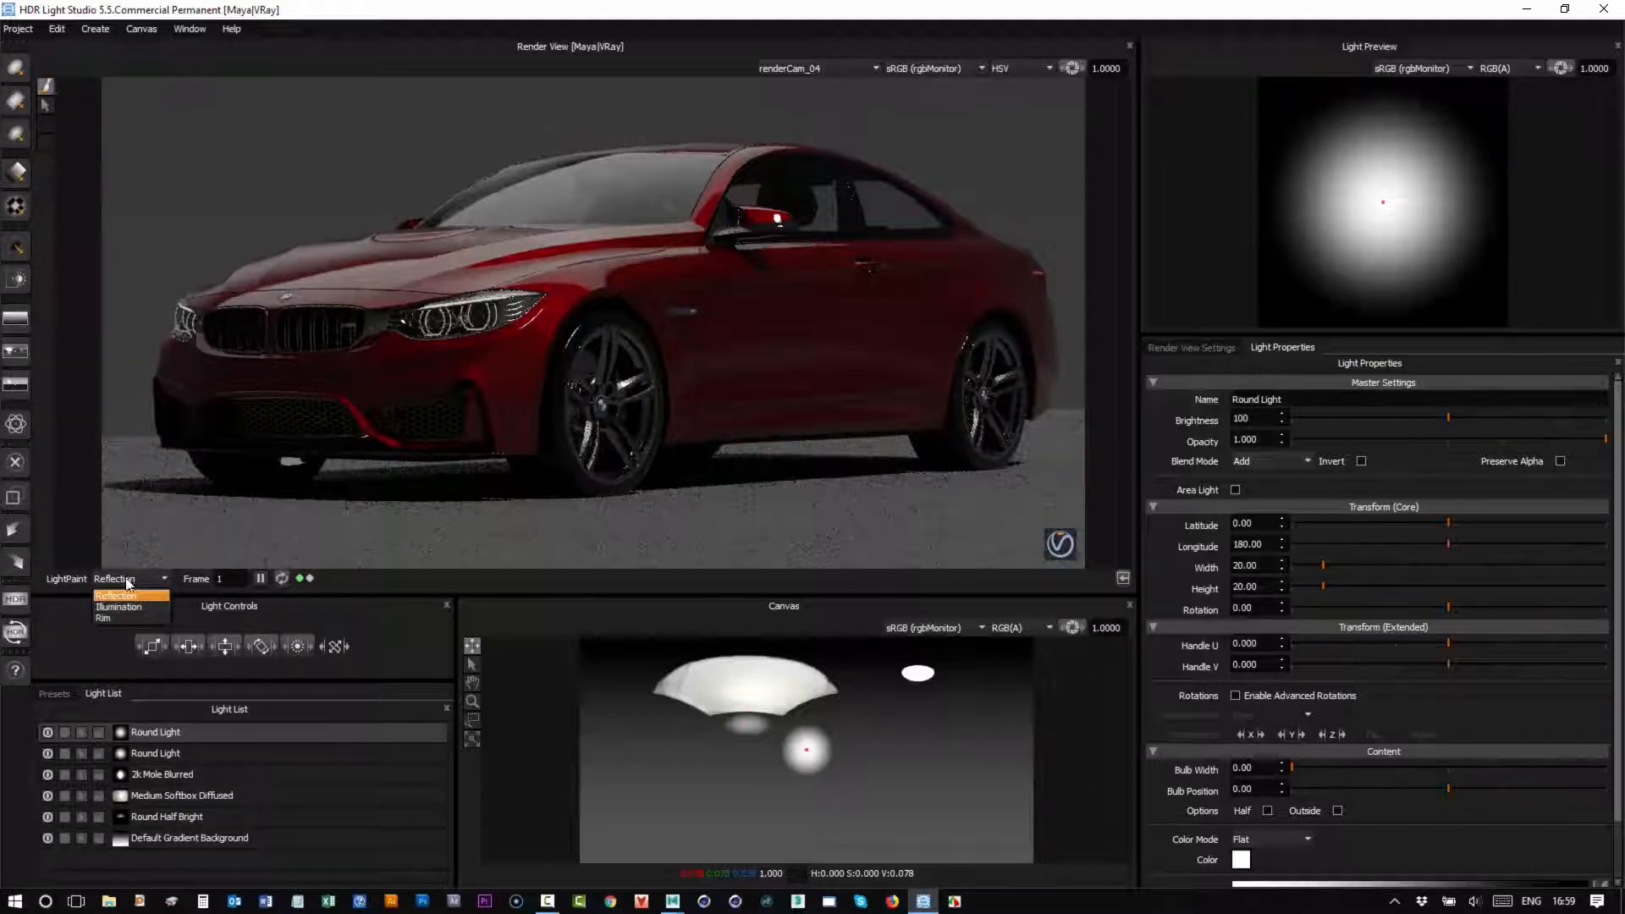
left_click(127, 617)
left_click(671, 328)
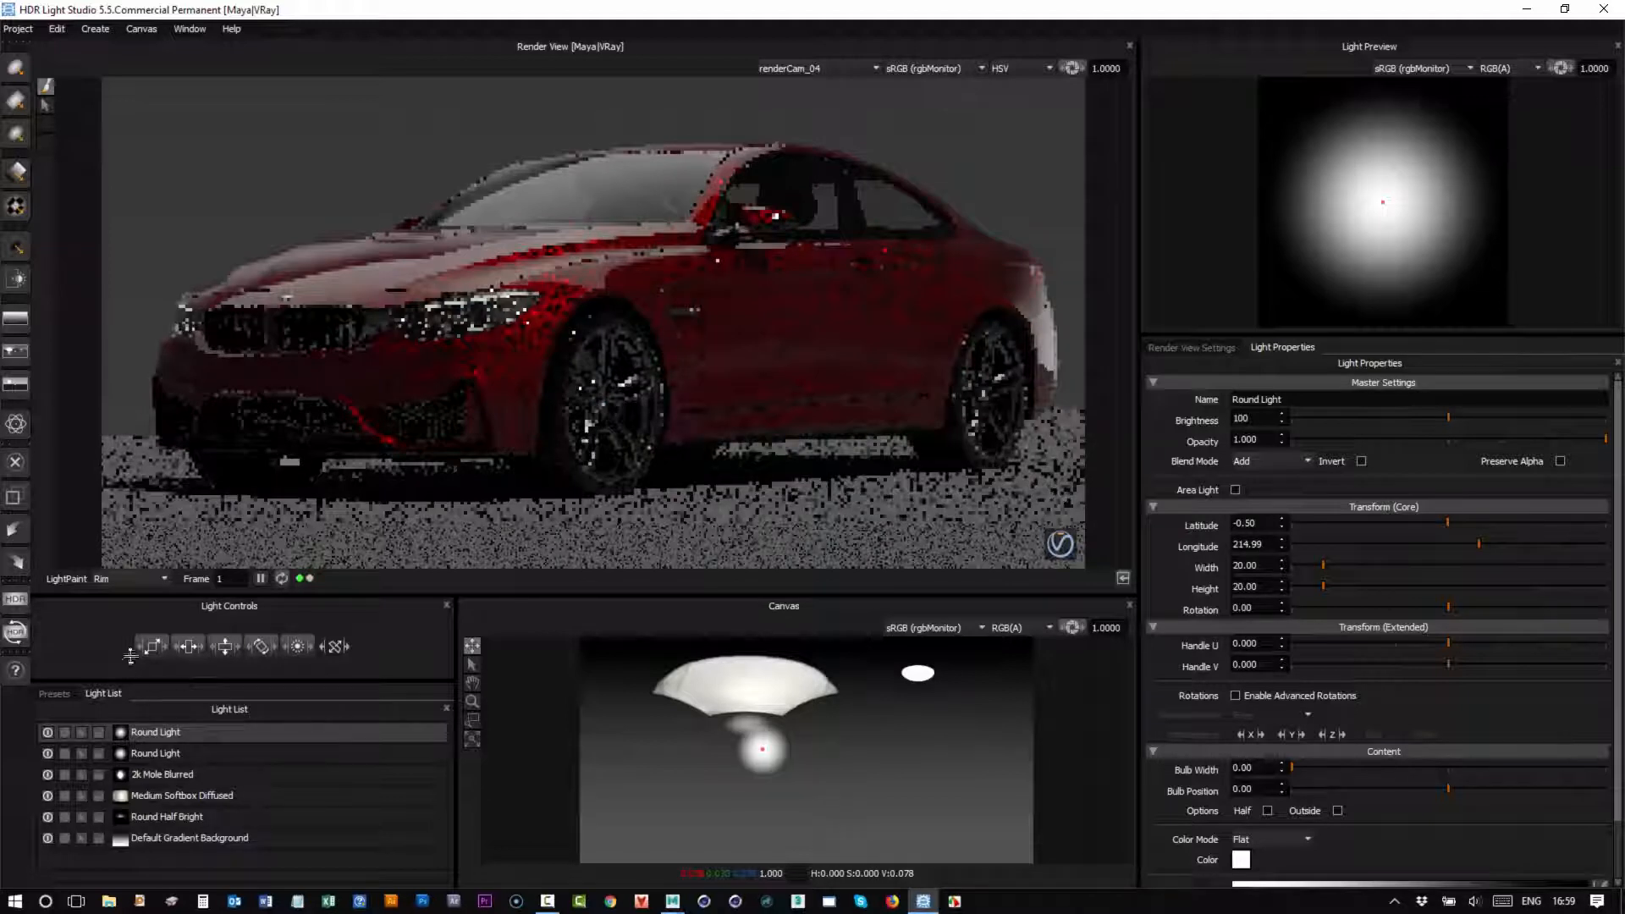
left_click_drag(144, 646, 118, 652)
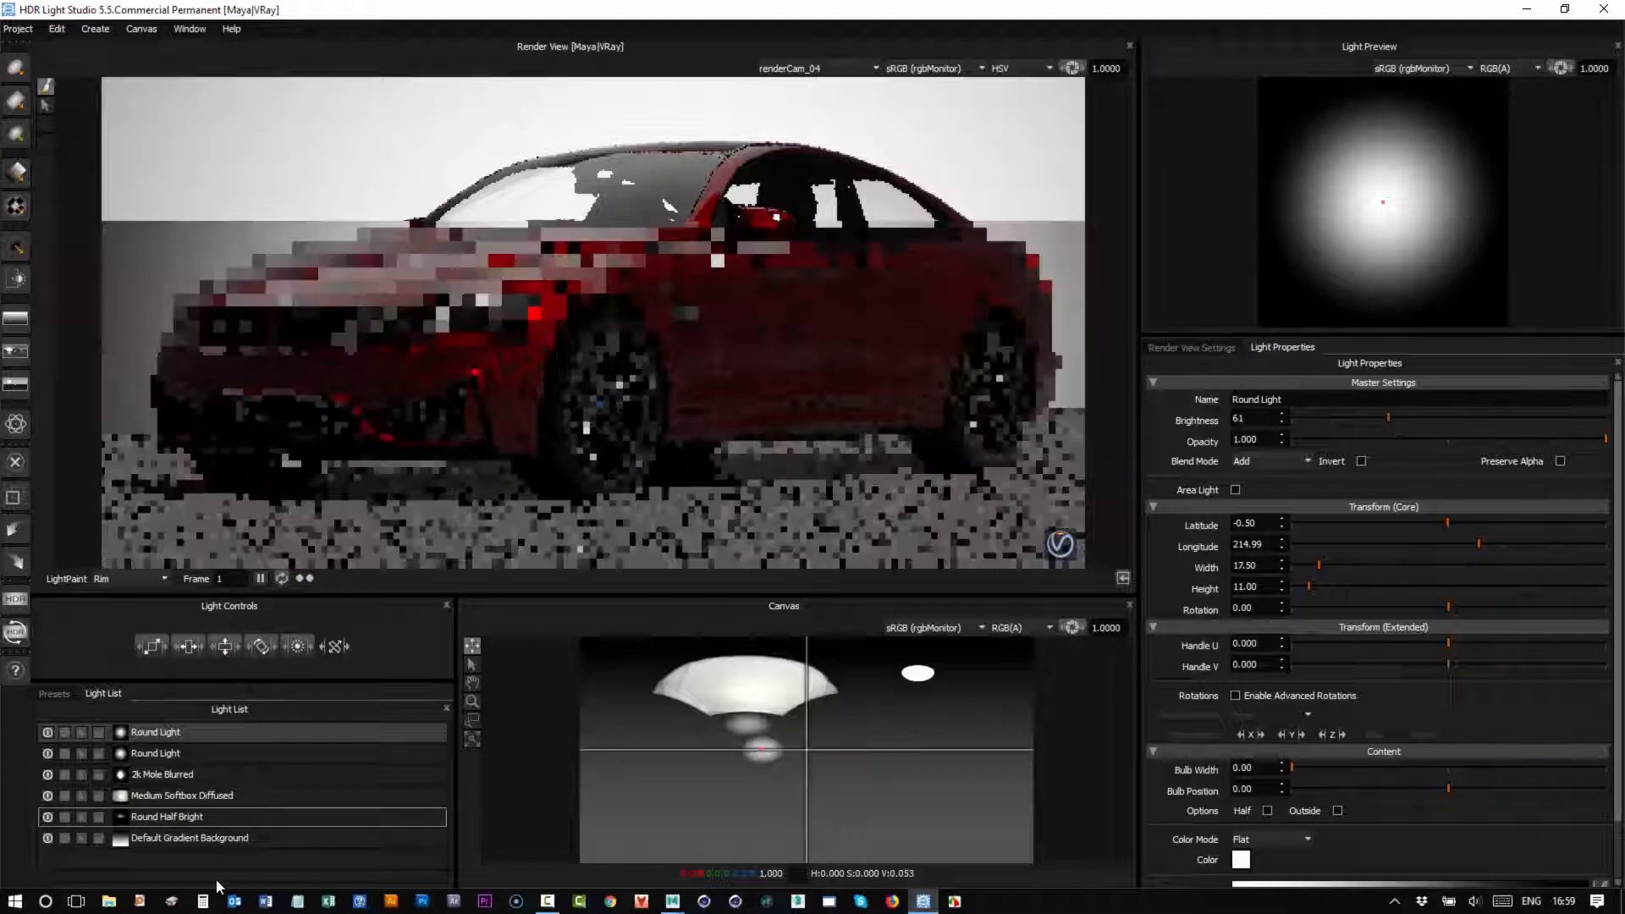
Set the Default Gradient Background's brightness to 0.
left_click(190, 838)
key("Return")
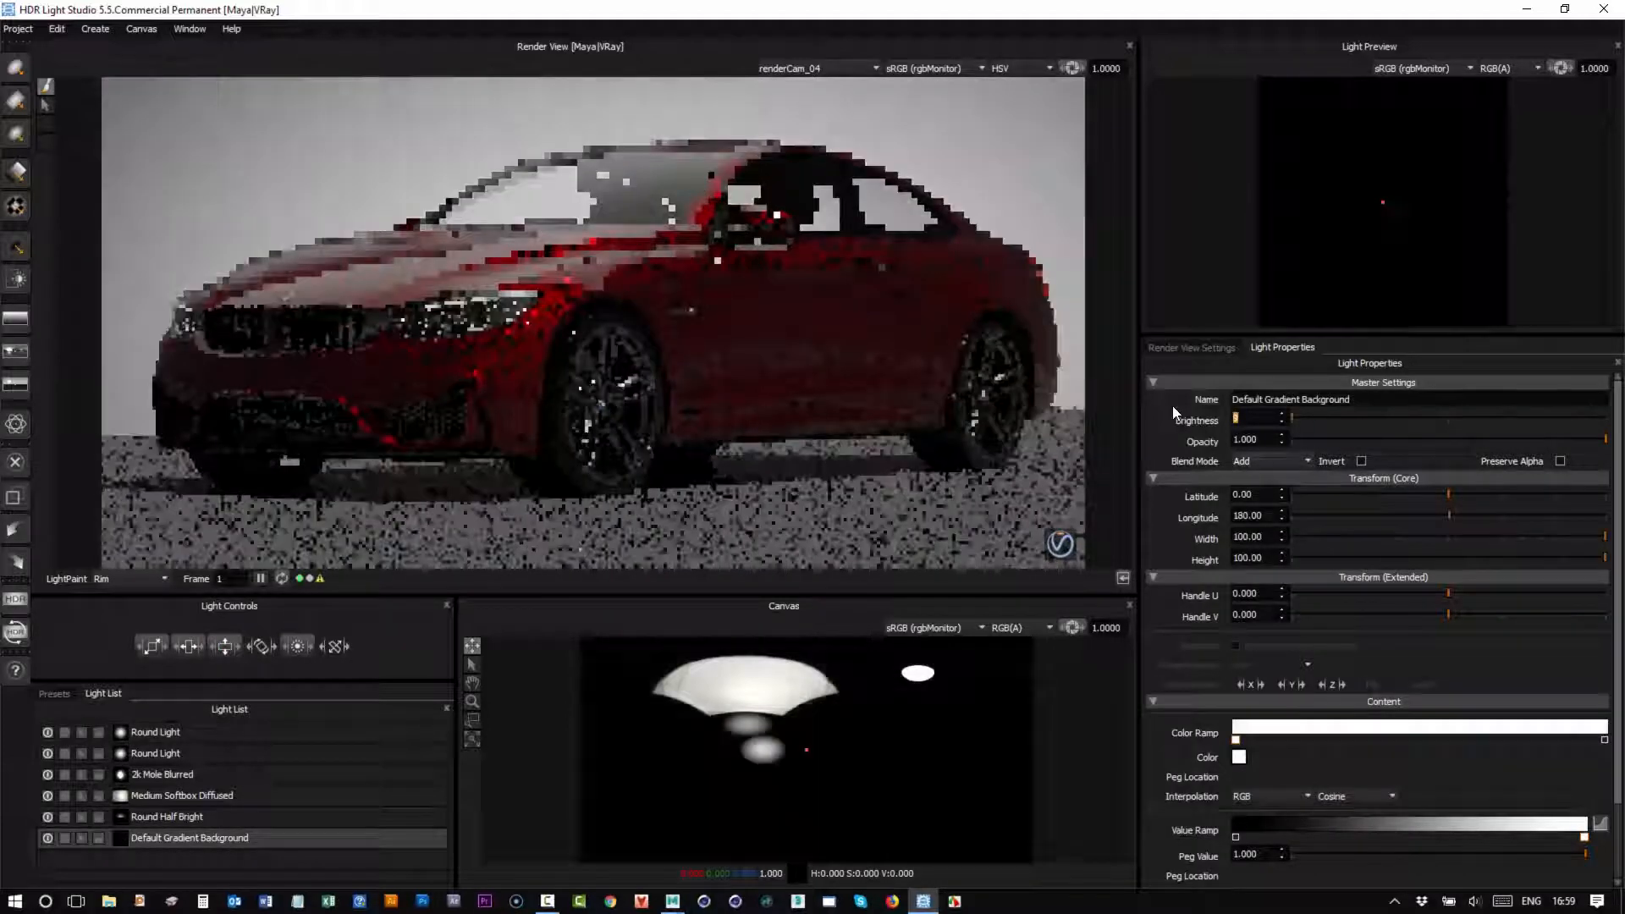
Shrink the rim-placed Round Light to 10.00 by 6.29 and give its opacity ramp a steeper falloff from the centre.
left_click(152, 732)
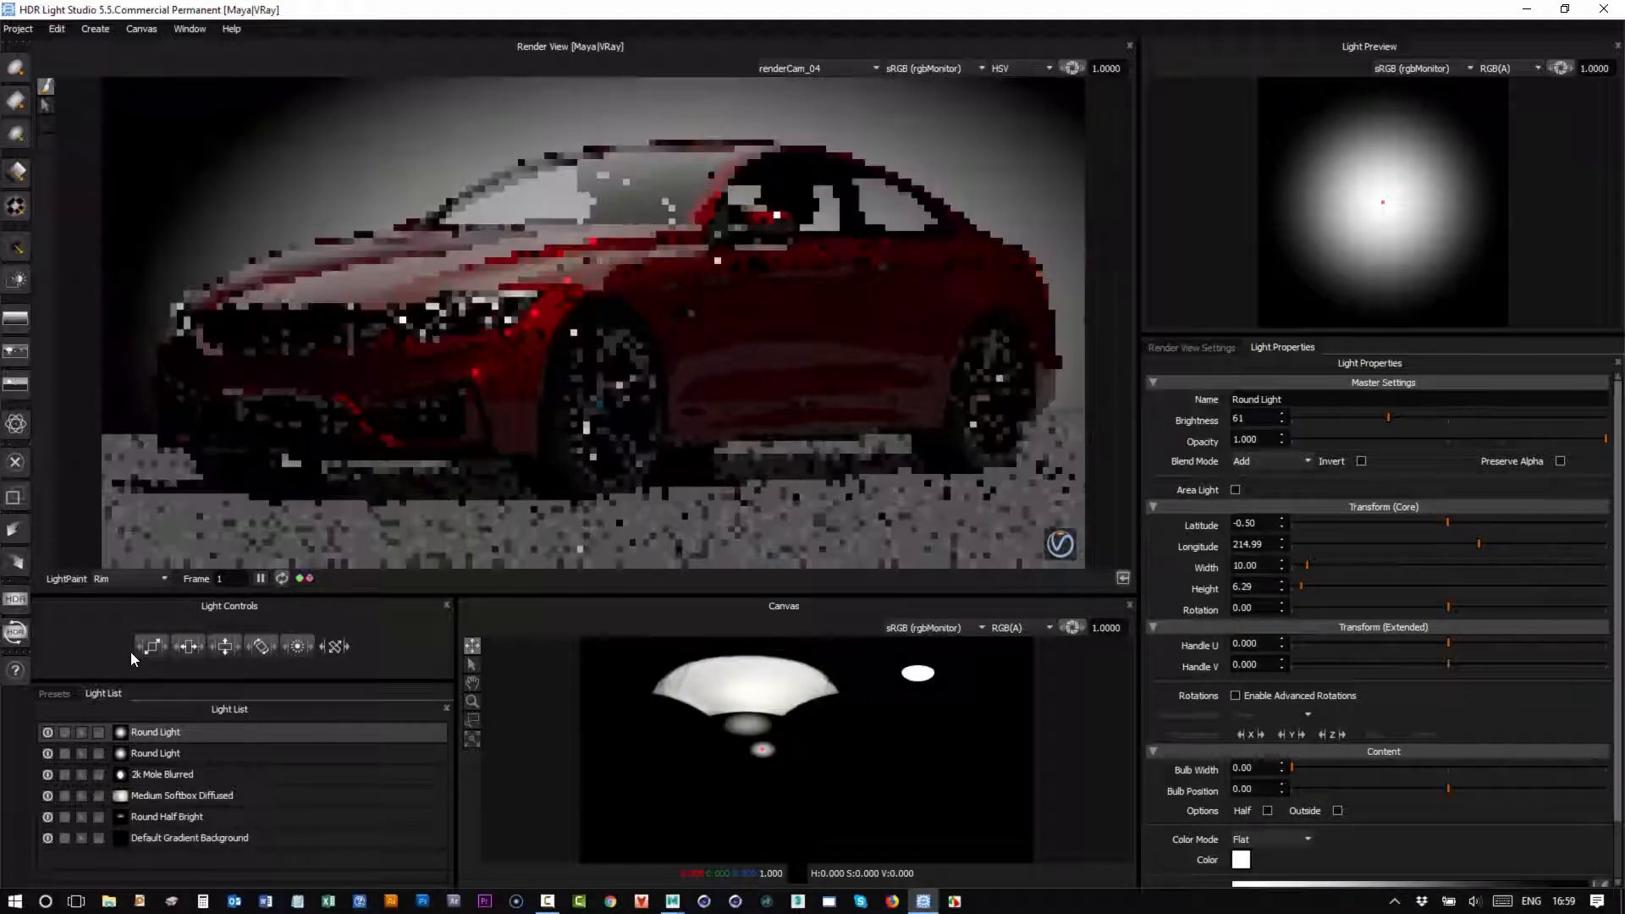
scroll(1562, 809, "down", 1)
left_click(1599, 821)
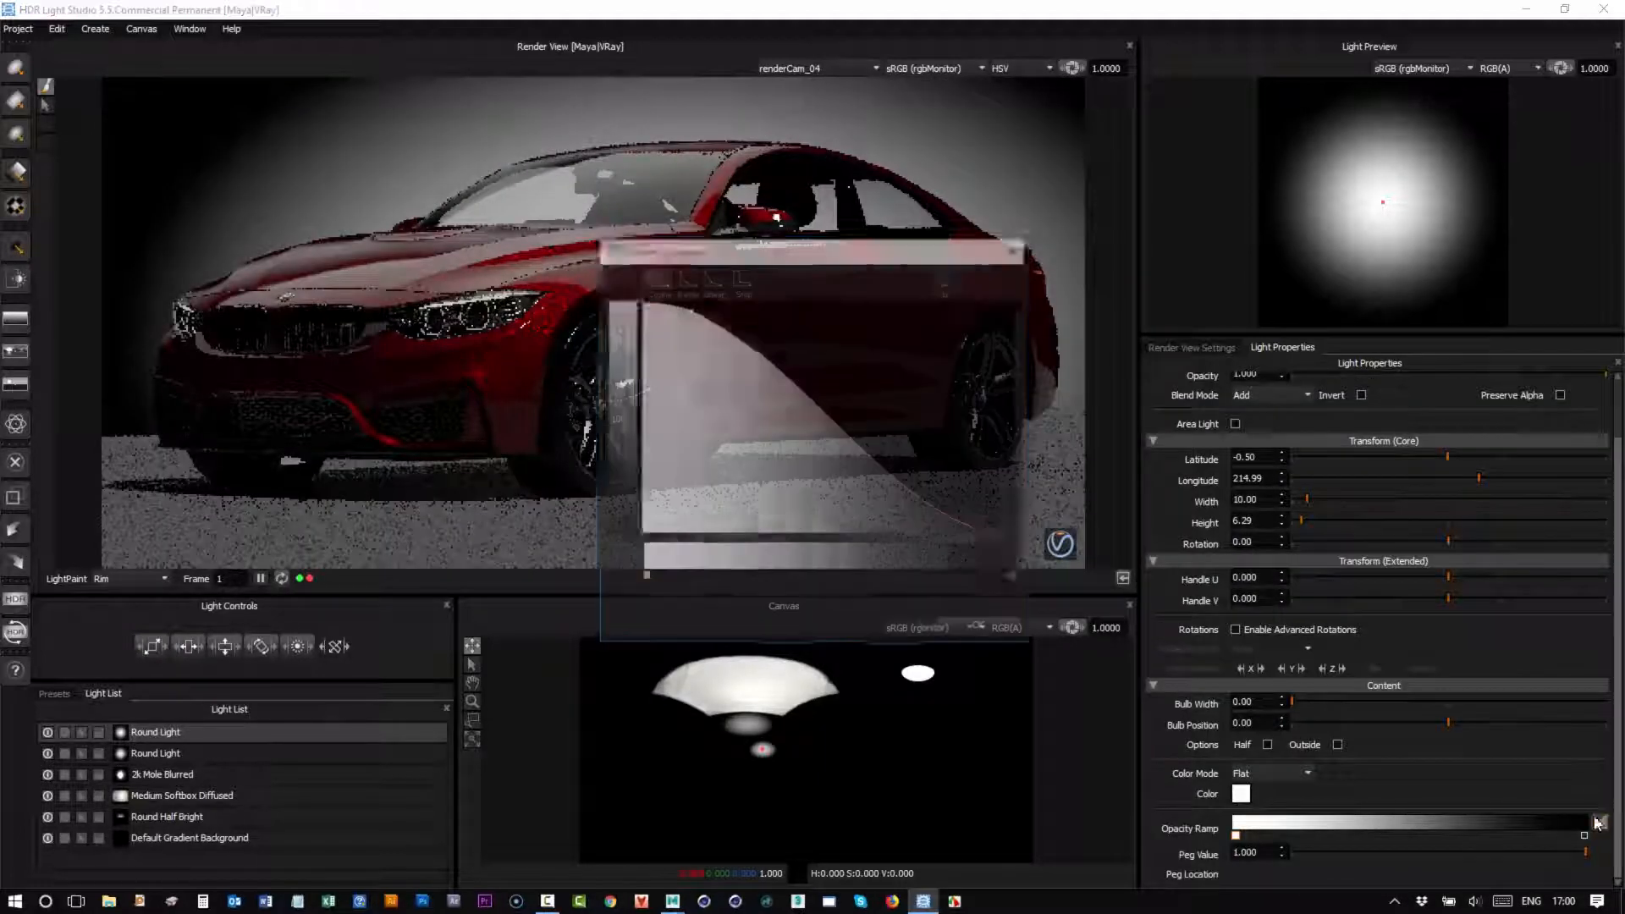
left_click(963, 628)
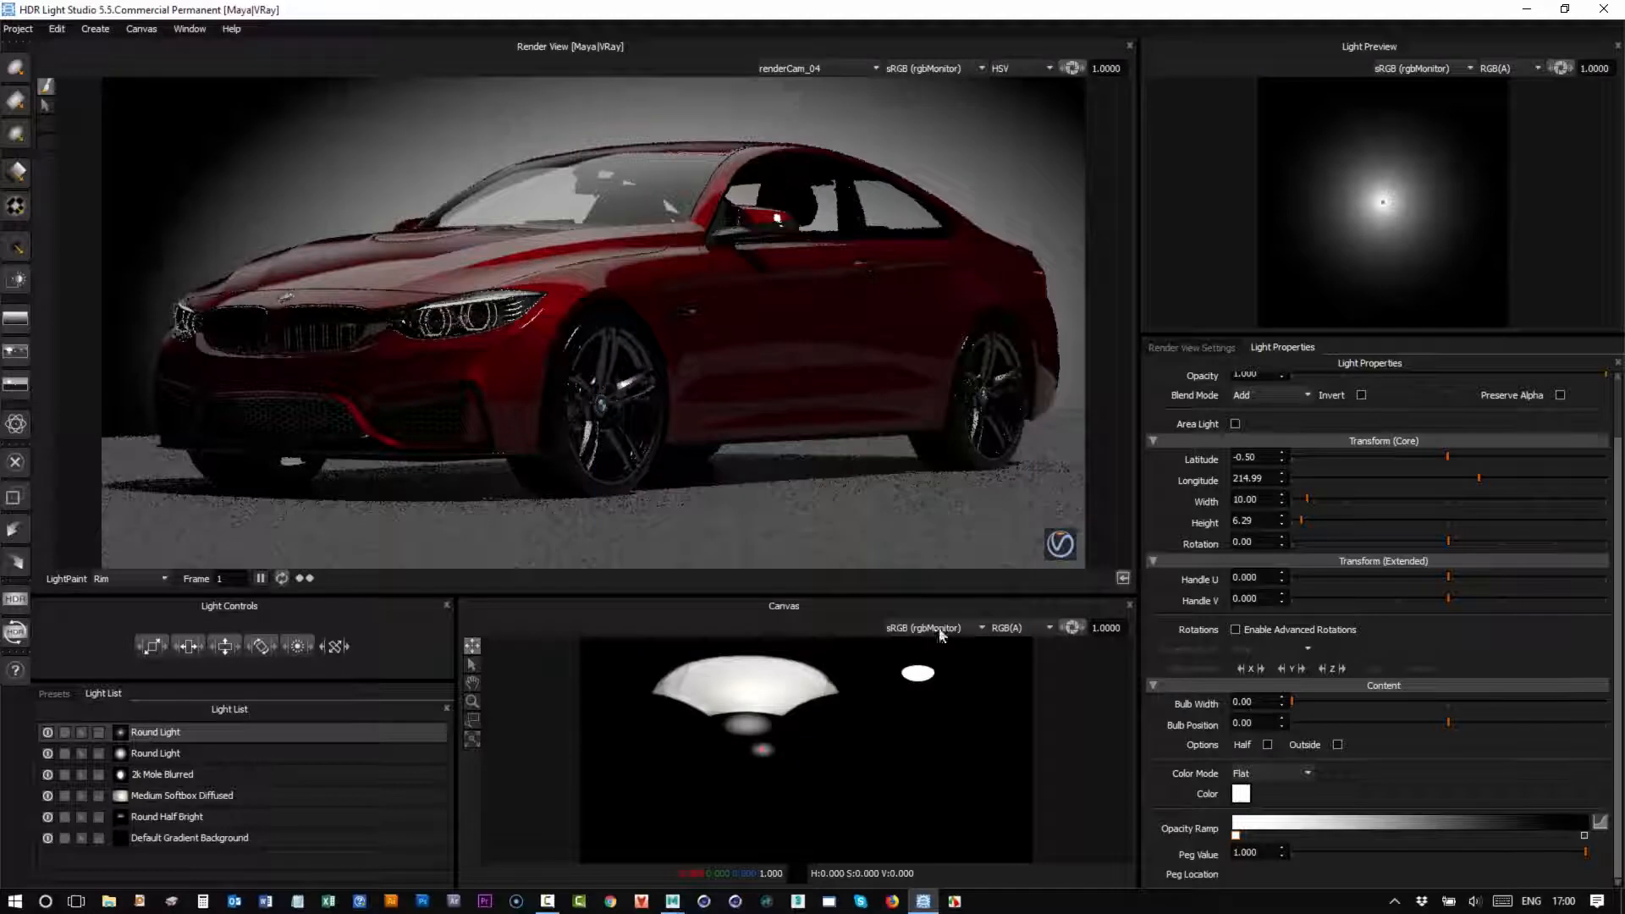
Duplicate the 2k Mole Blurred light and try placing the copy as a rim light at the car's rear.
left_click(176, 772)
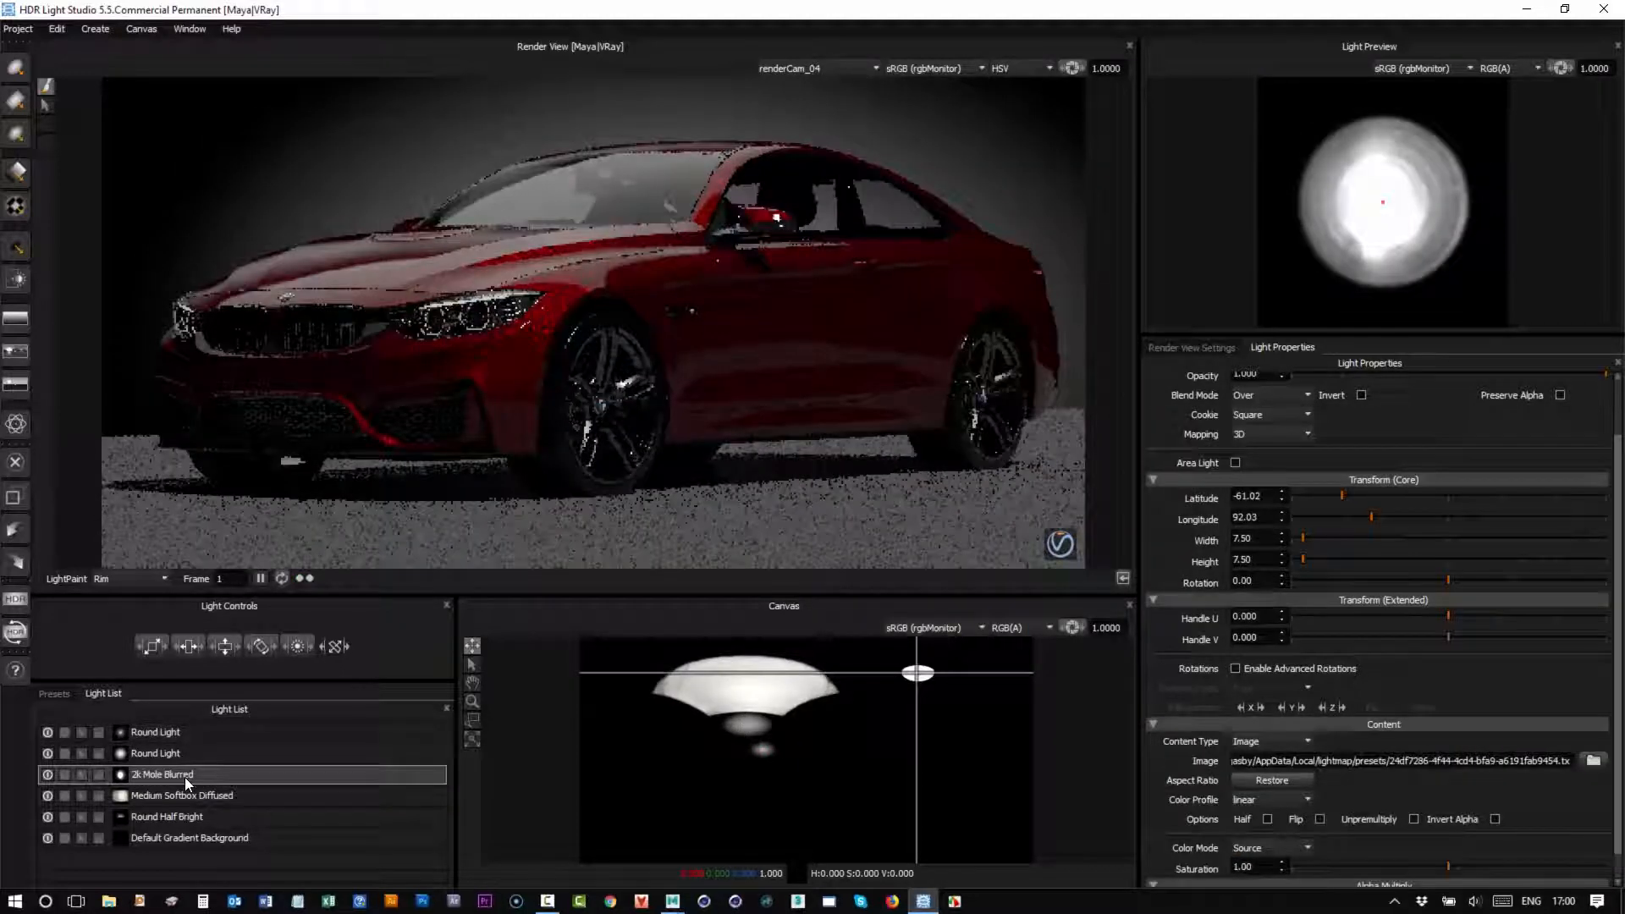
key("ctrl+d")
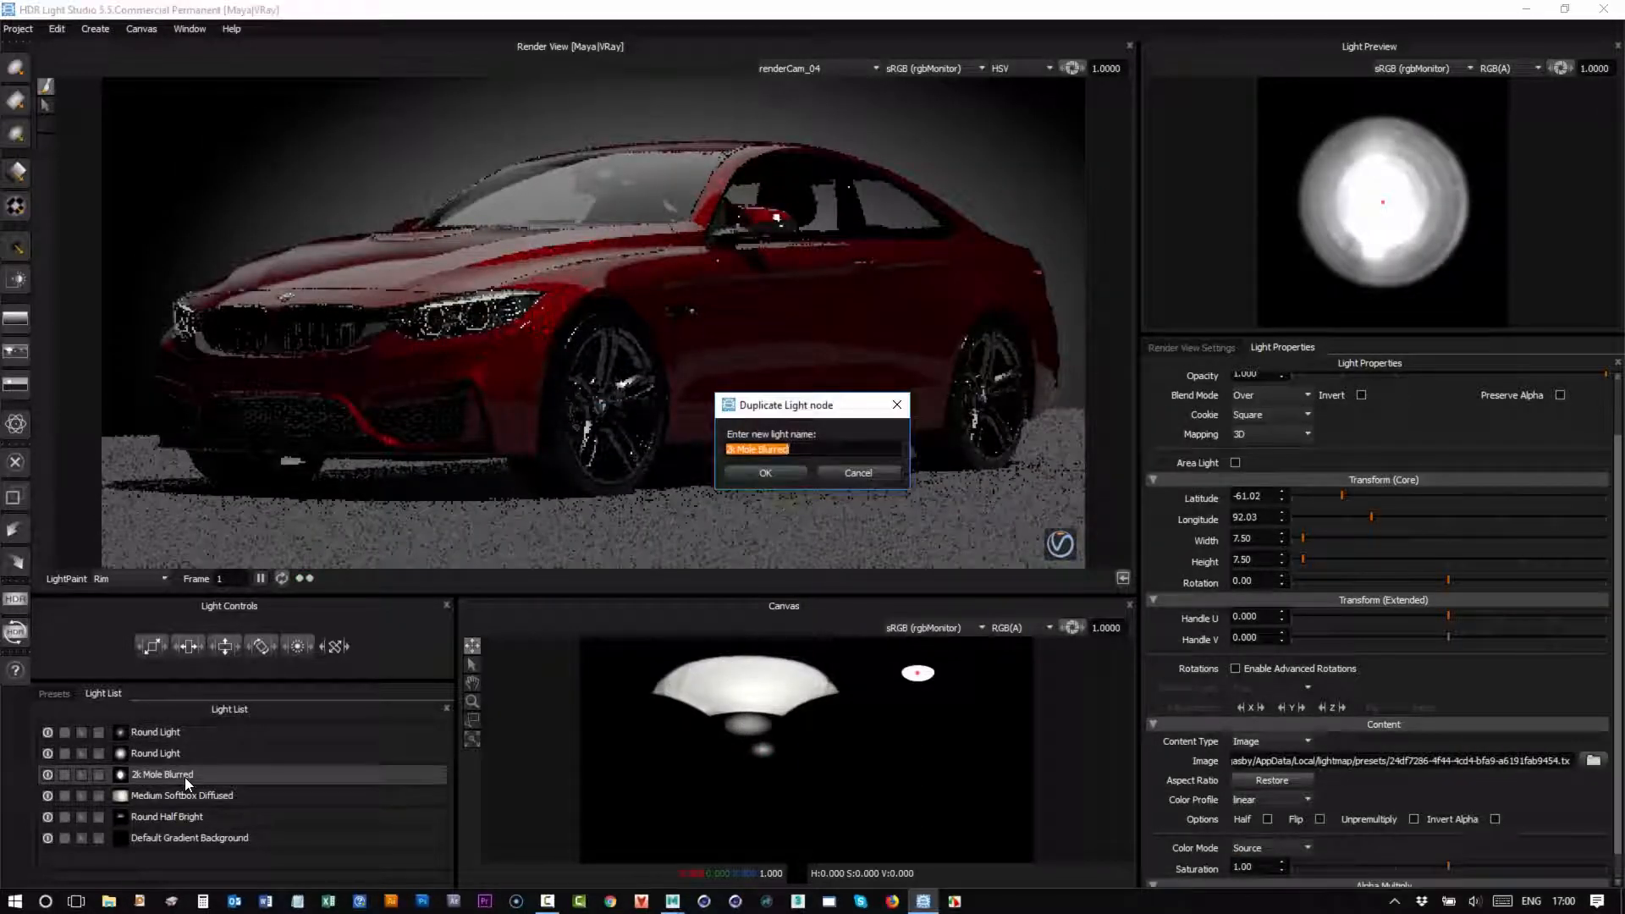
key("Return")
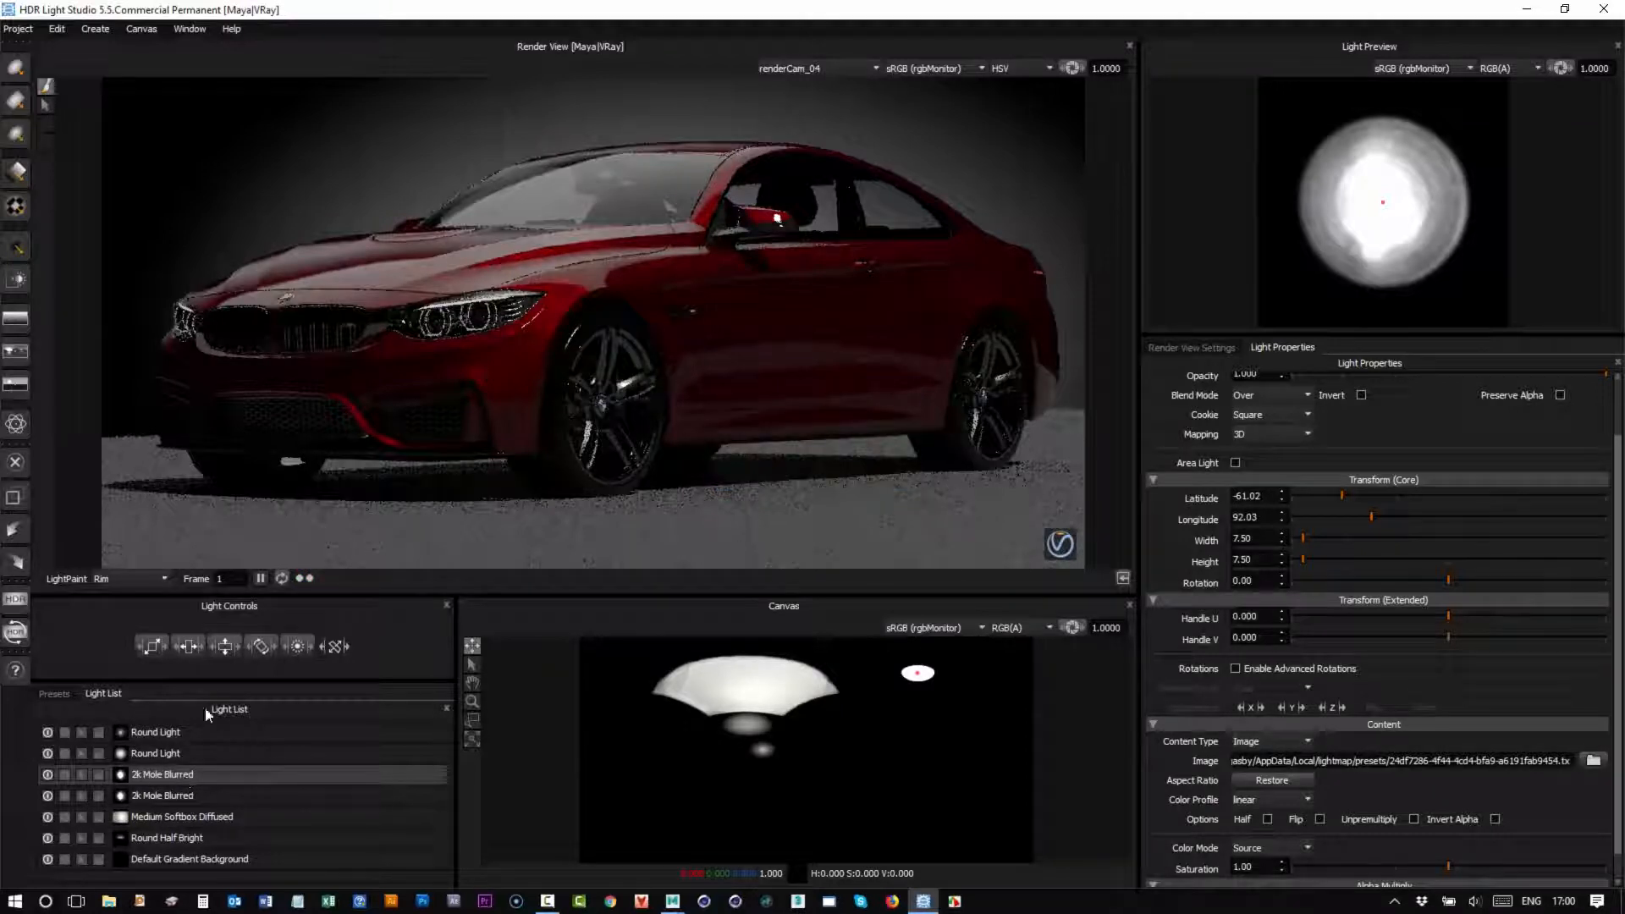
left_click(988, 222)
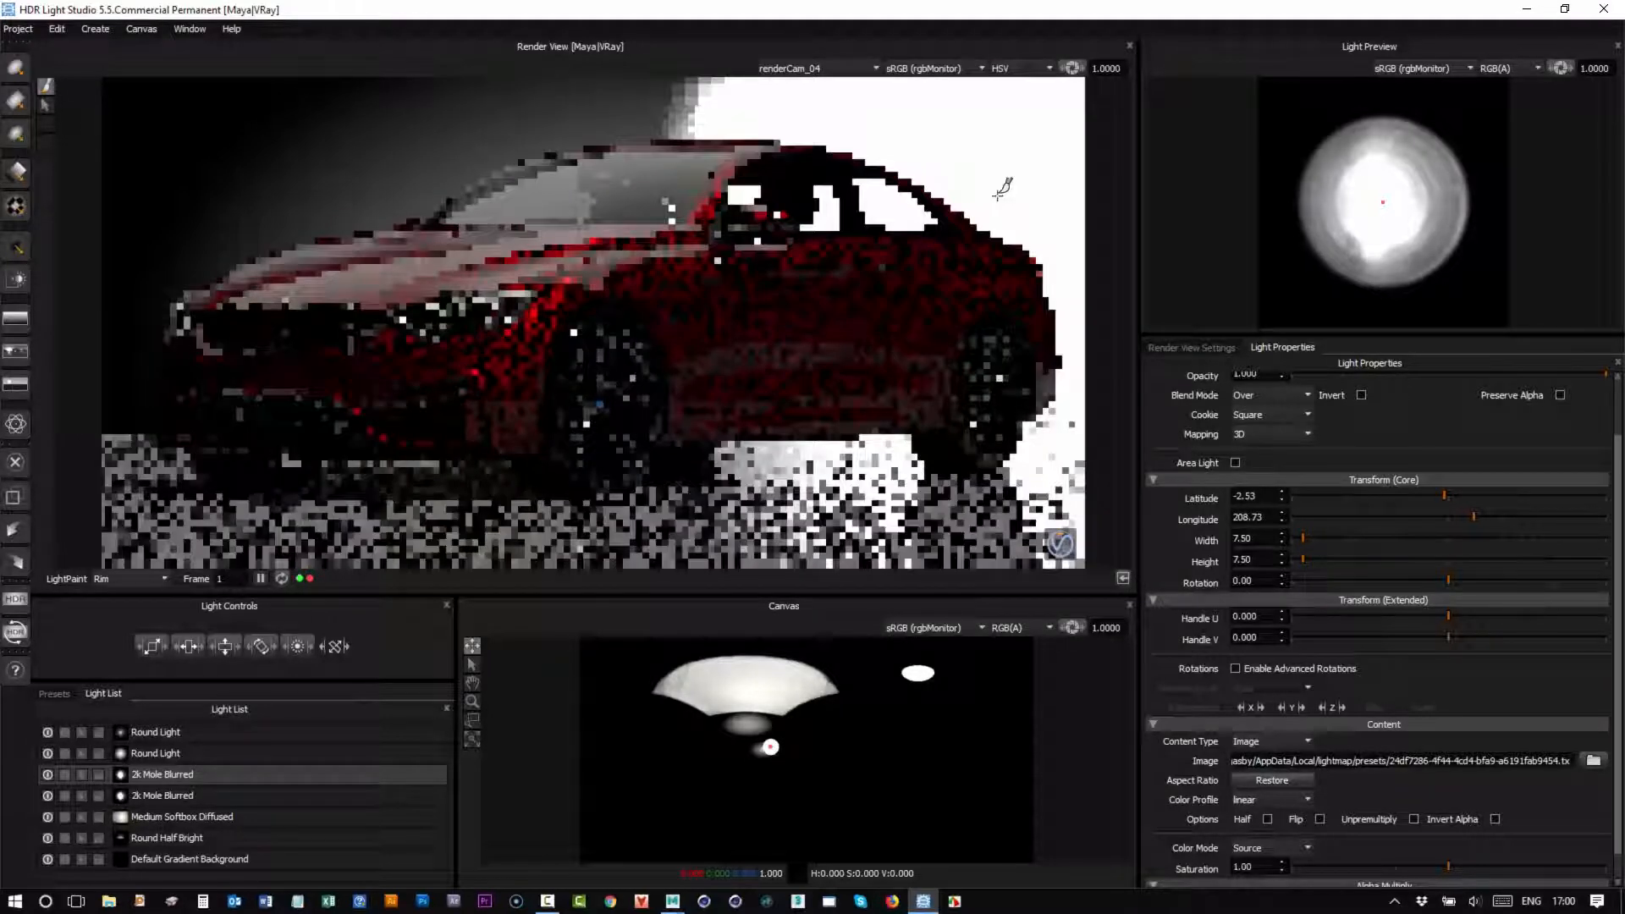
Place the duplicate 2k Mole Blurred as a reflection along the rear roof pillar and set its brightness to 1847.
left_click(116, 577)
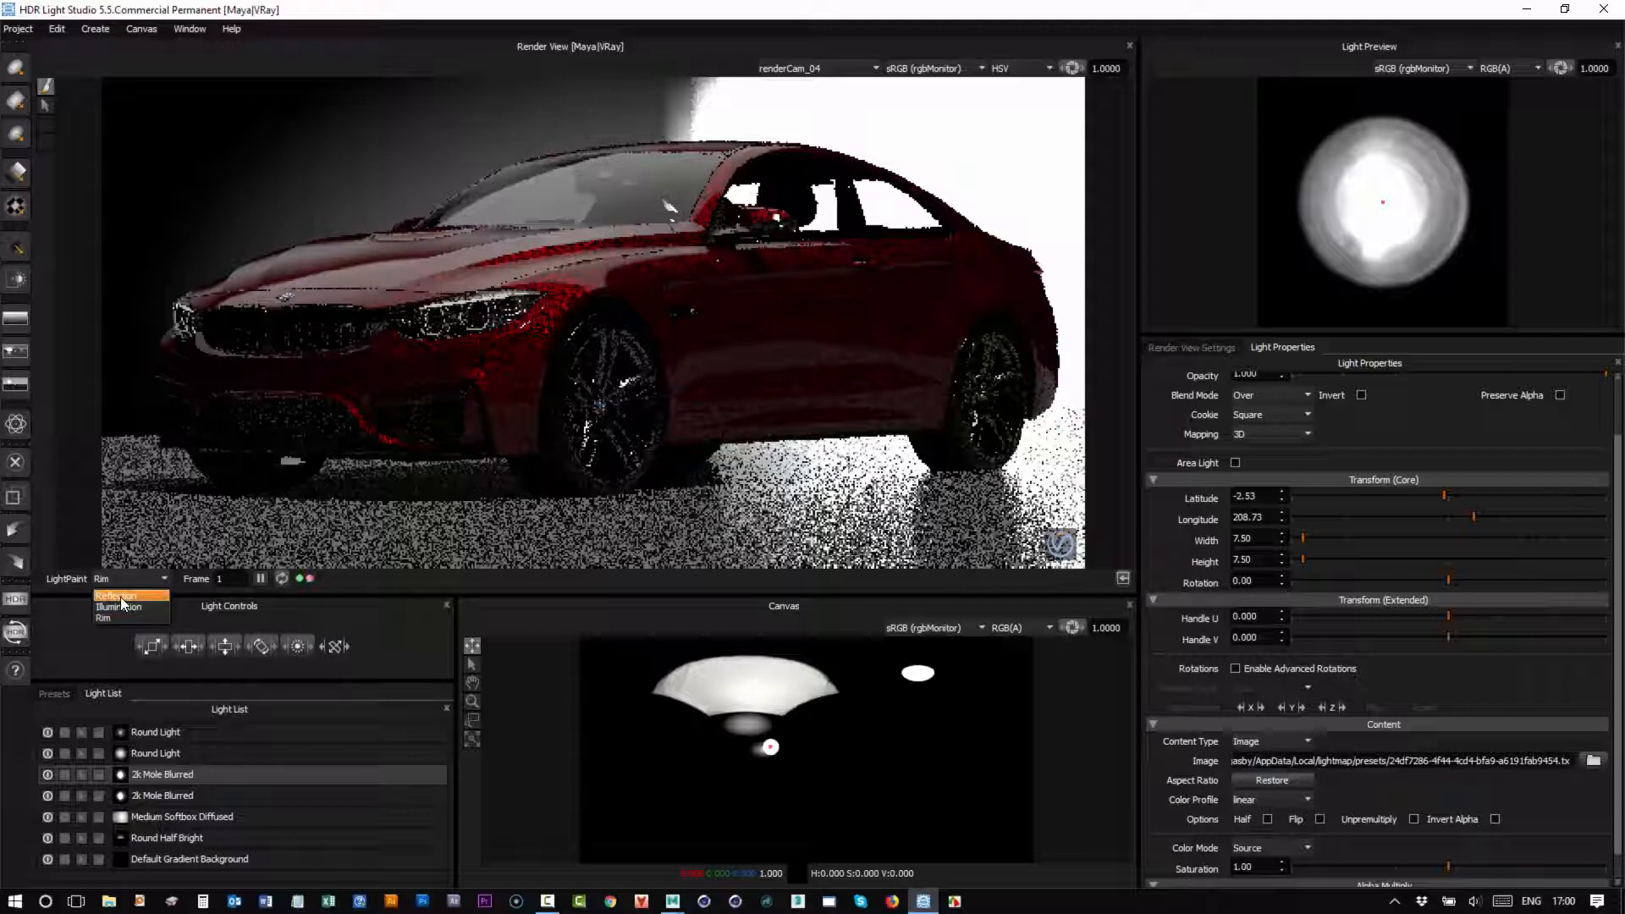
left_click(120, 597)
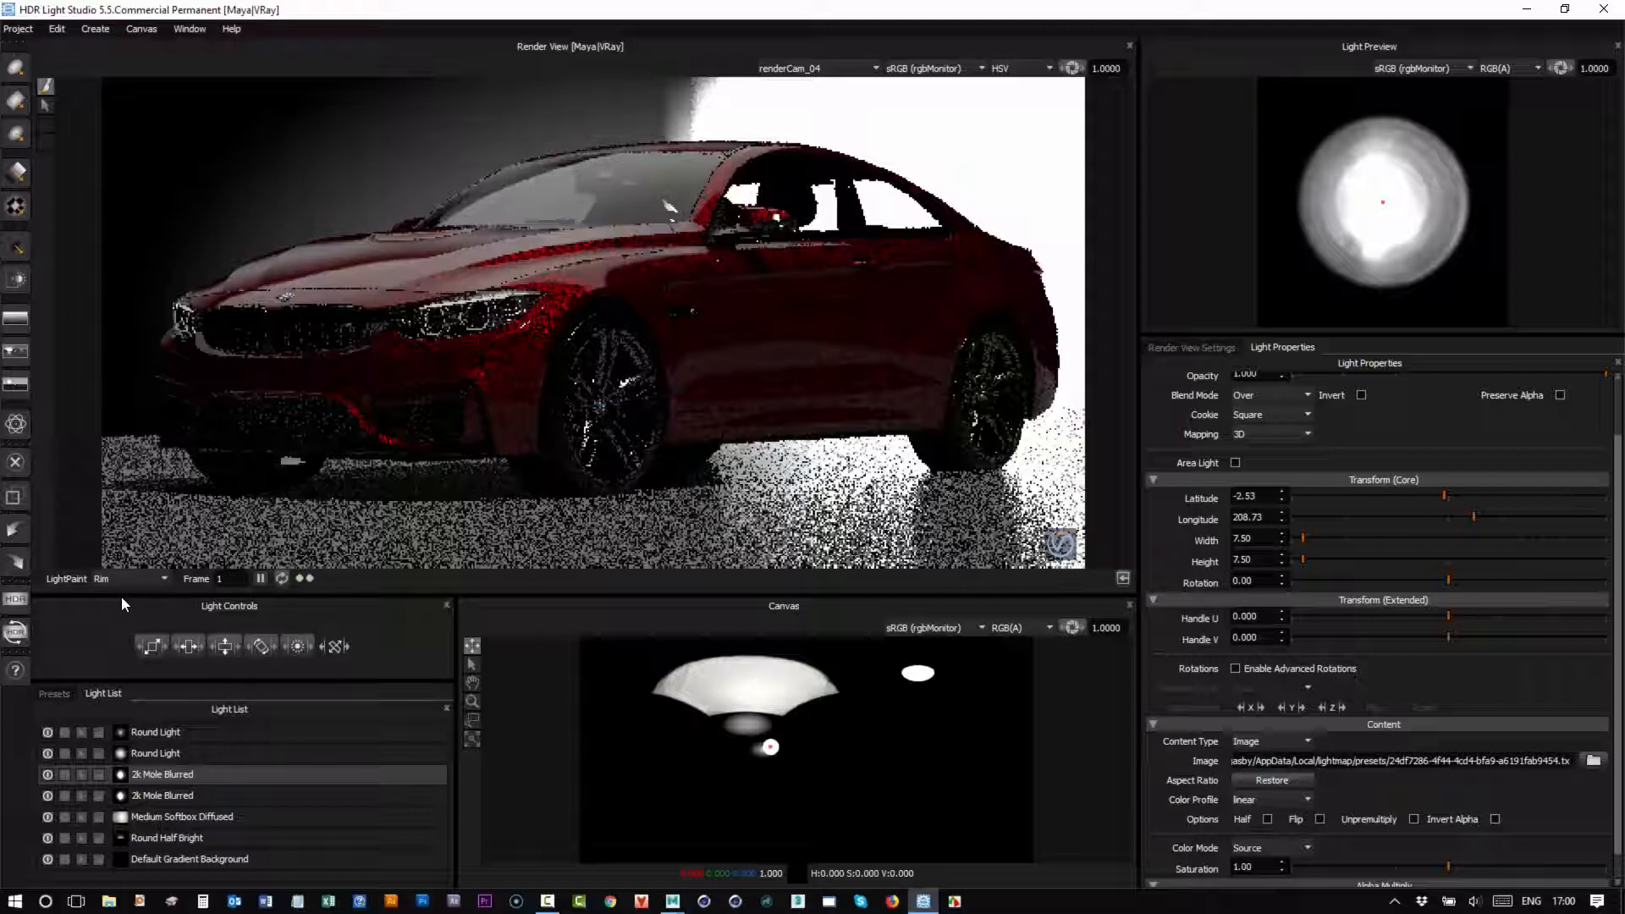
left_click(968, 224)
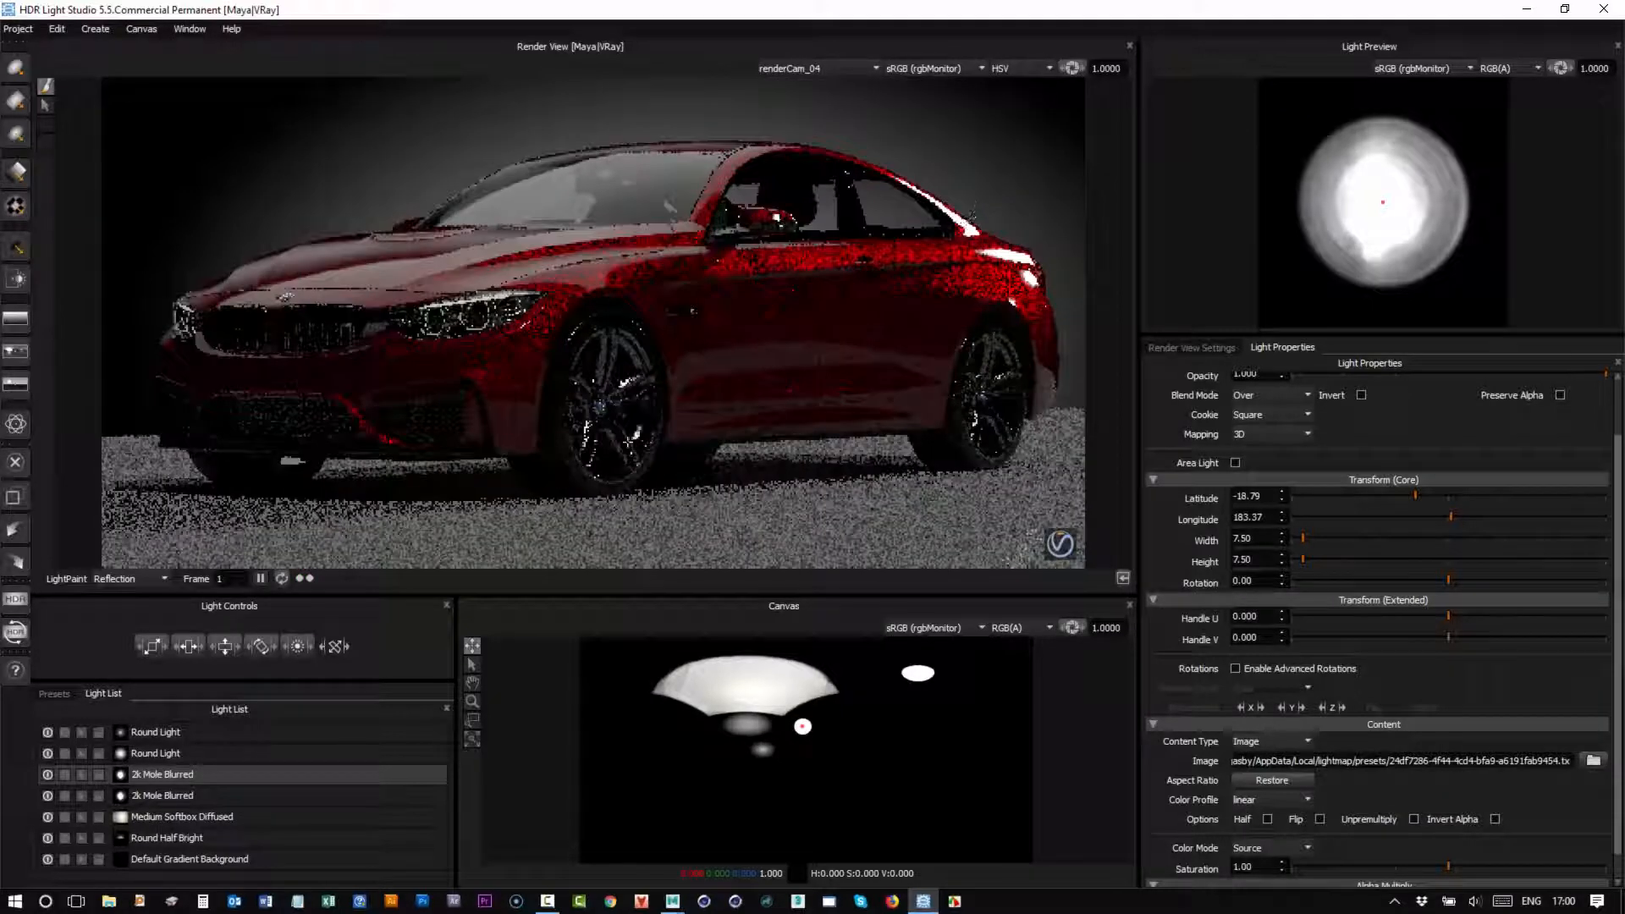
scroll(1620, 393, "up", 2)
left_click(1593, 416)
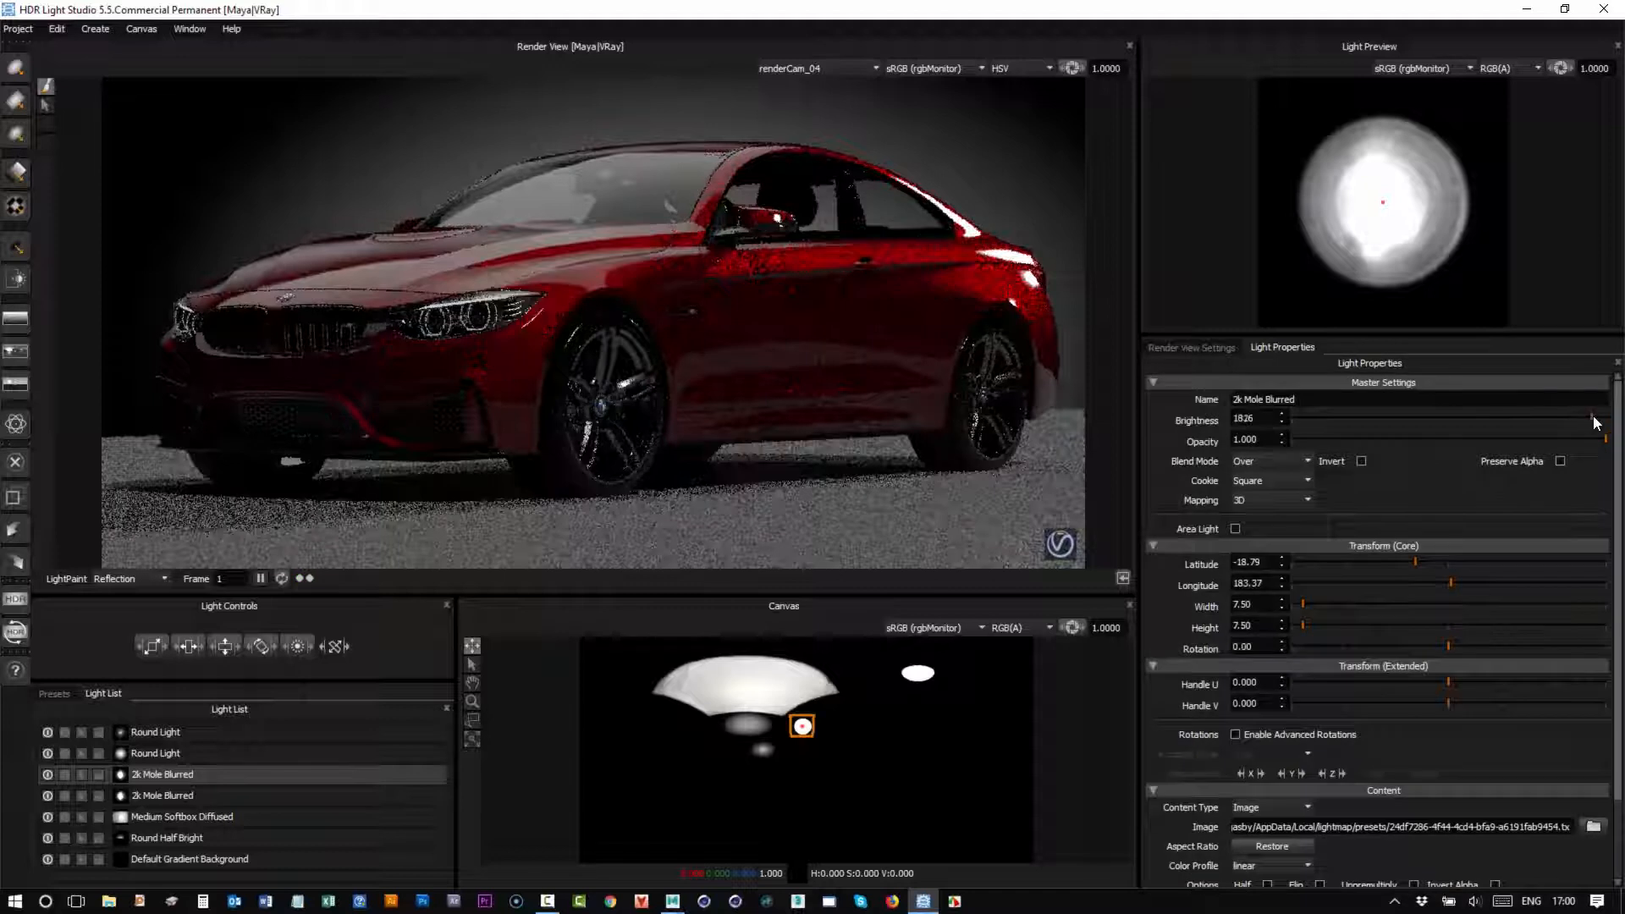
Duplicate the 2k Mole Blurred light again and position the copy so it highlights the car's front grille edge.
left_click(60, 28)
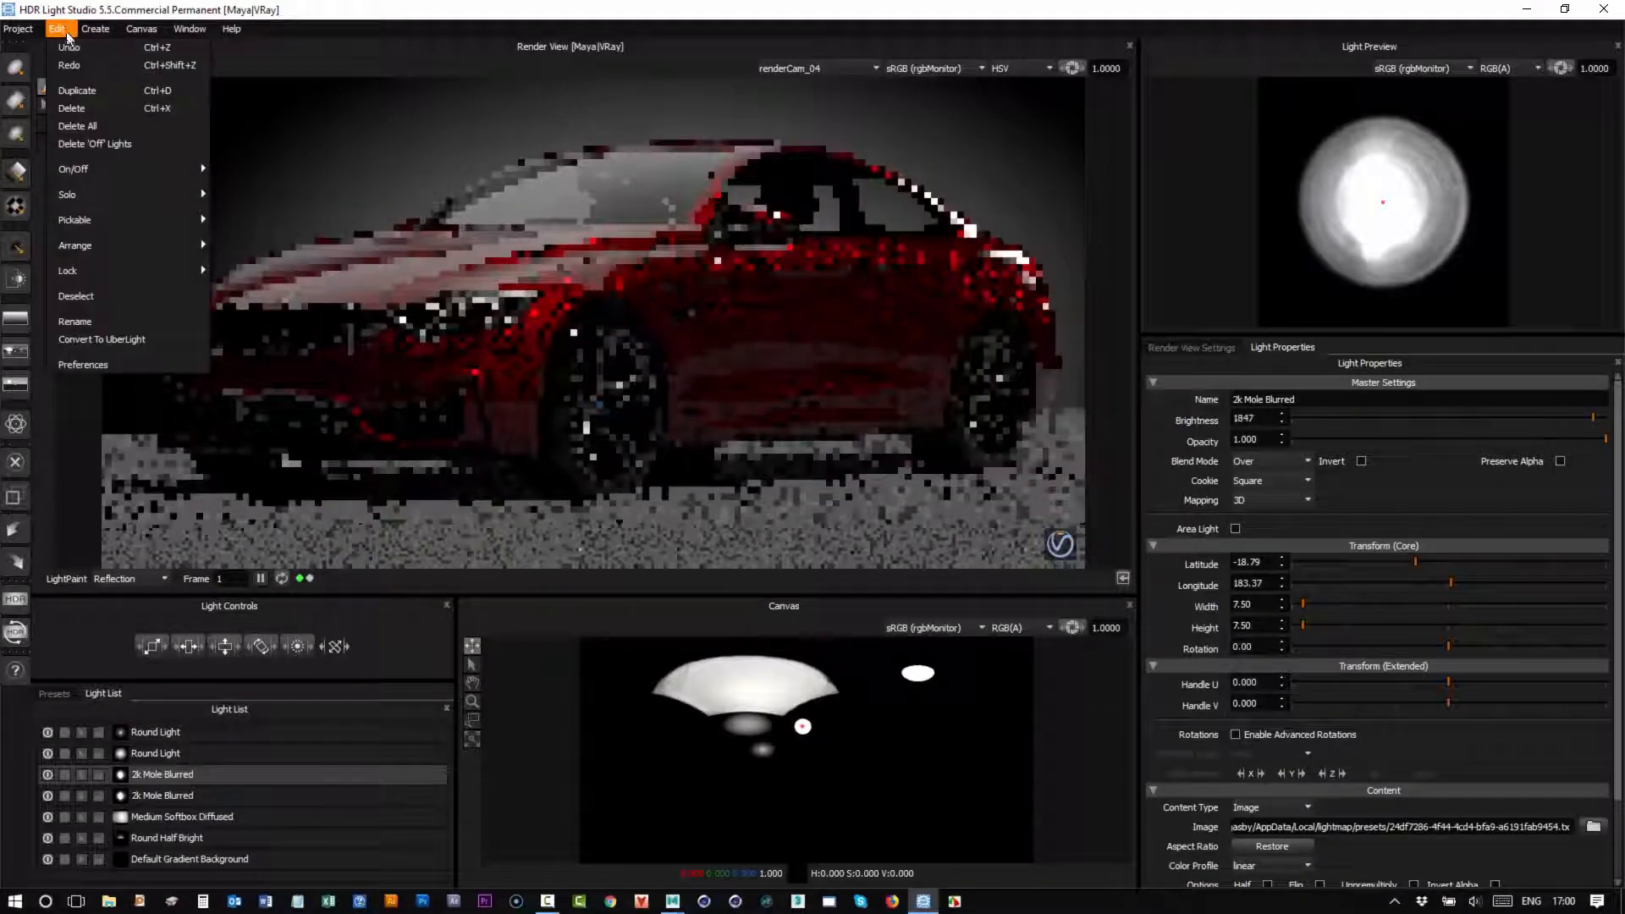
left_click(86, 90)
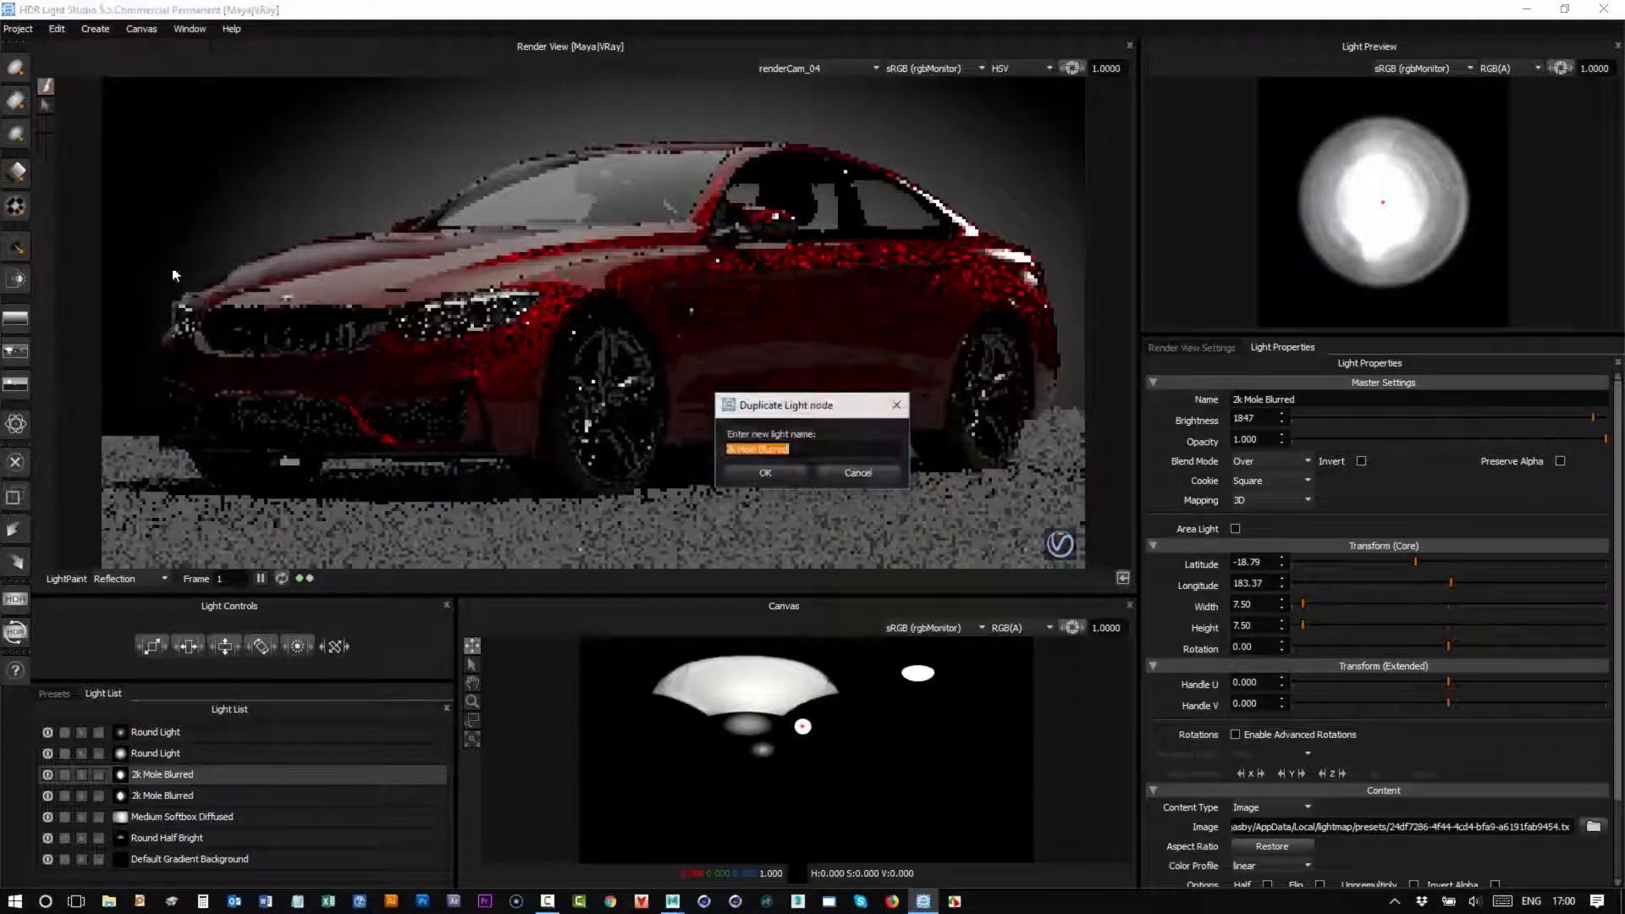
left_click(729, 476)
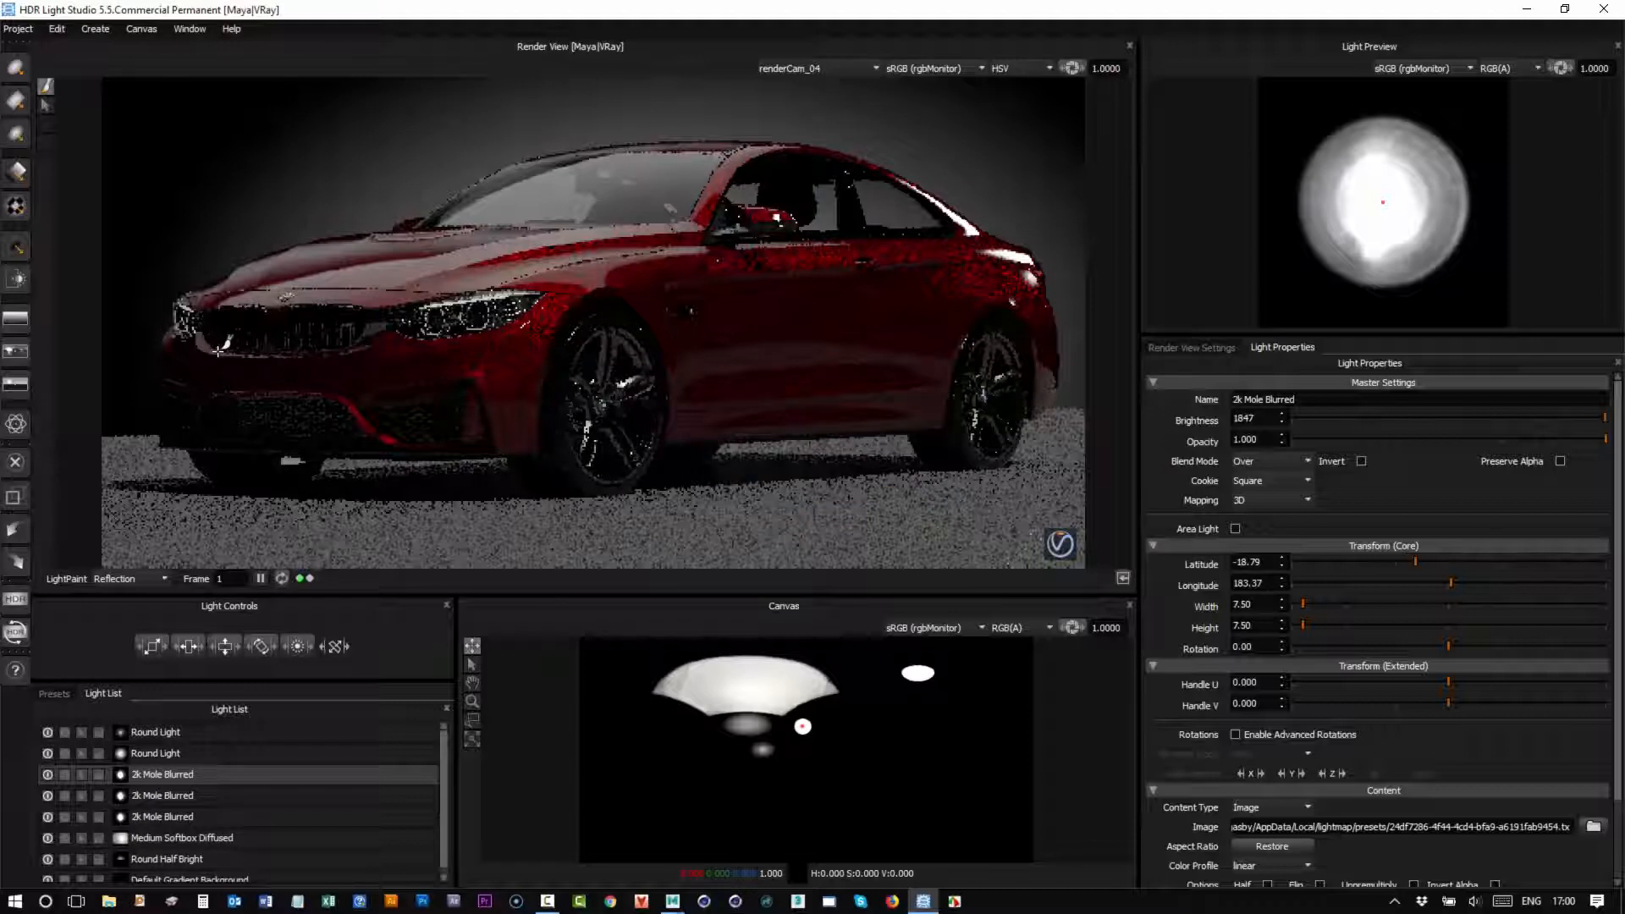
left_click(520, 257)
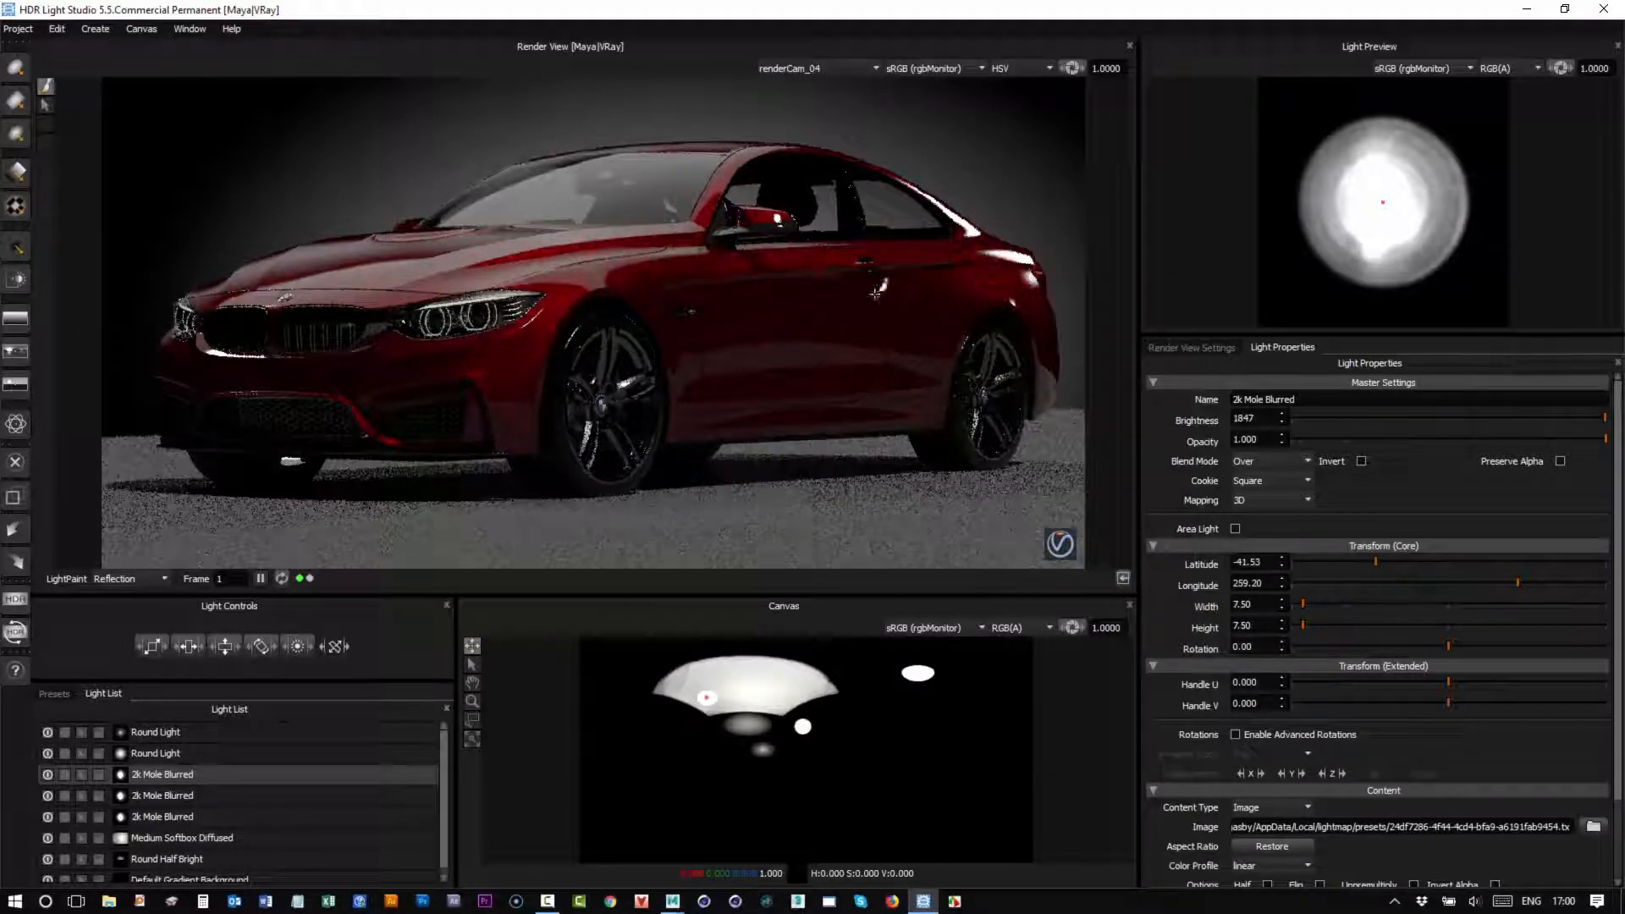
Add a new Round Light, turn it into an area light and set its Smart Dolly to 3.78.
left_click(14, 67)
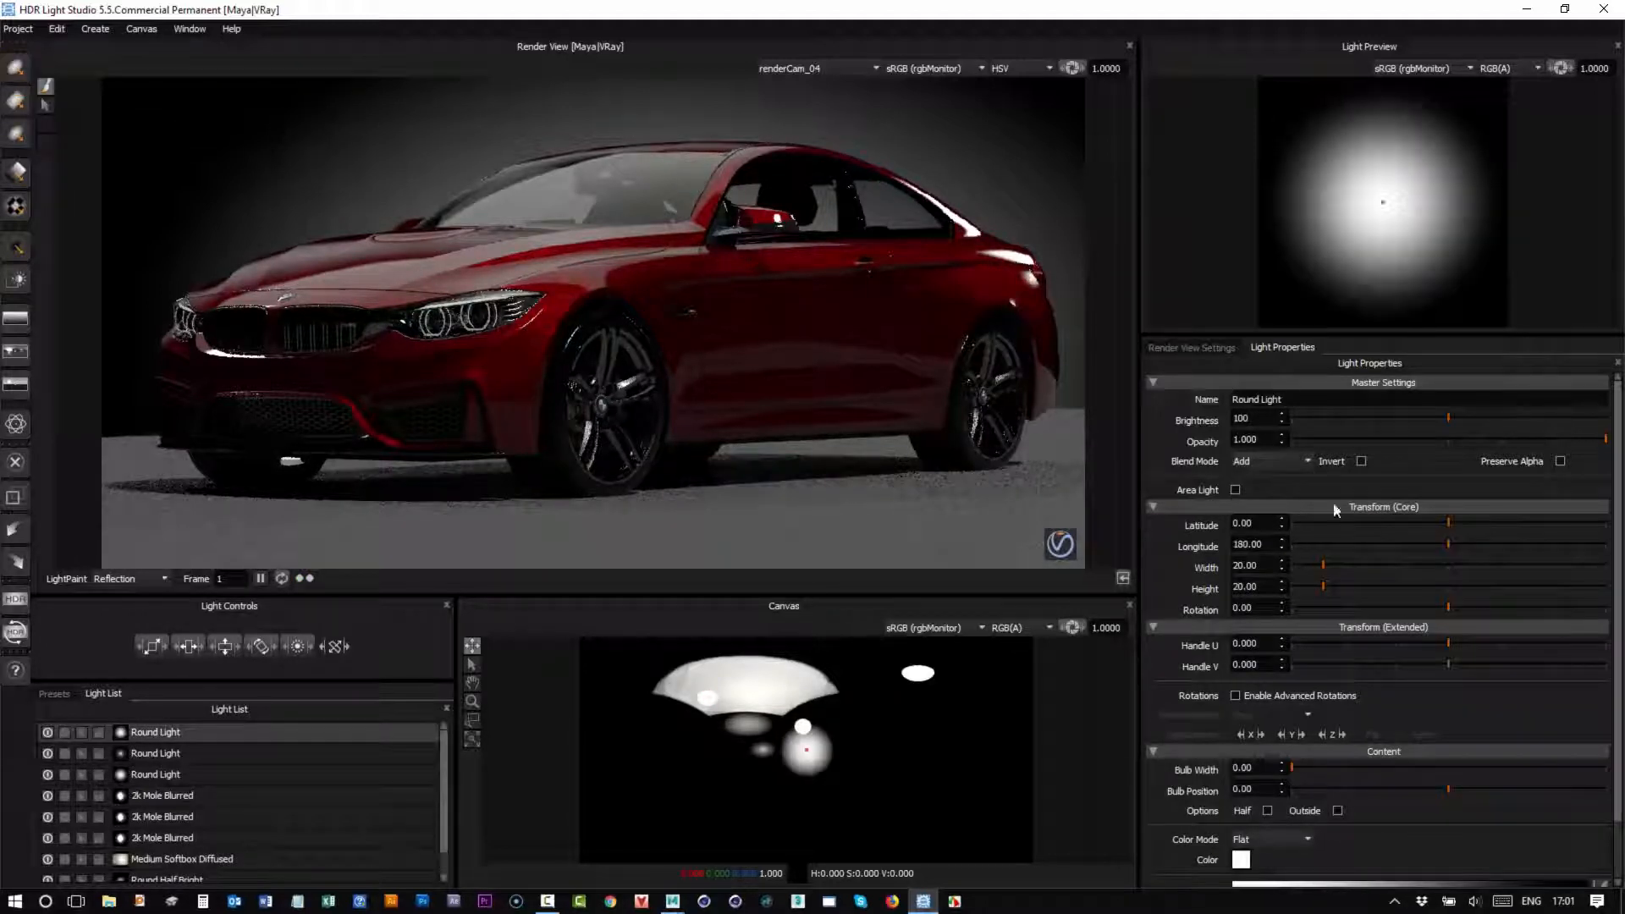
left_click(1235, 491)
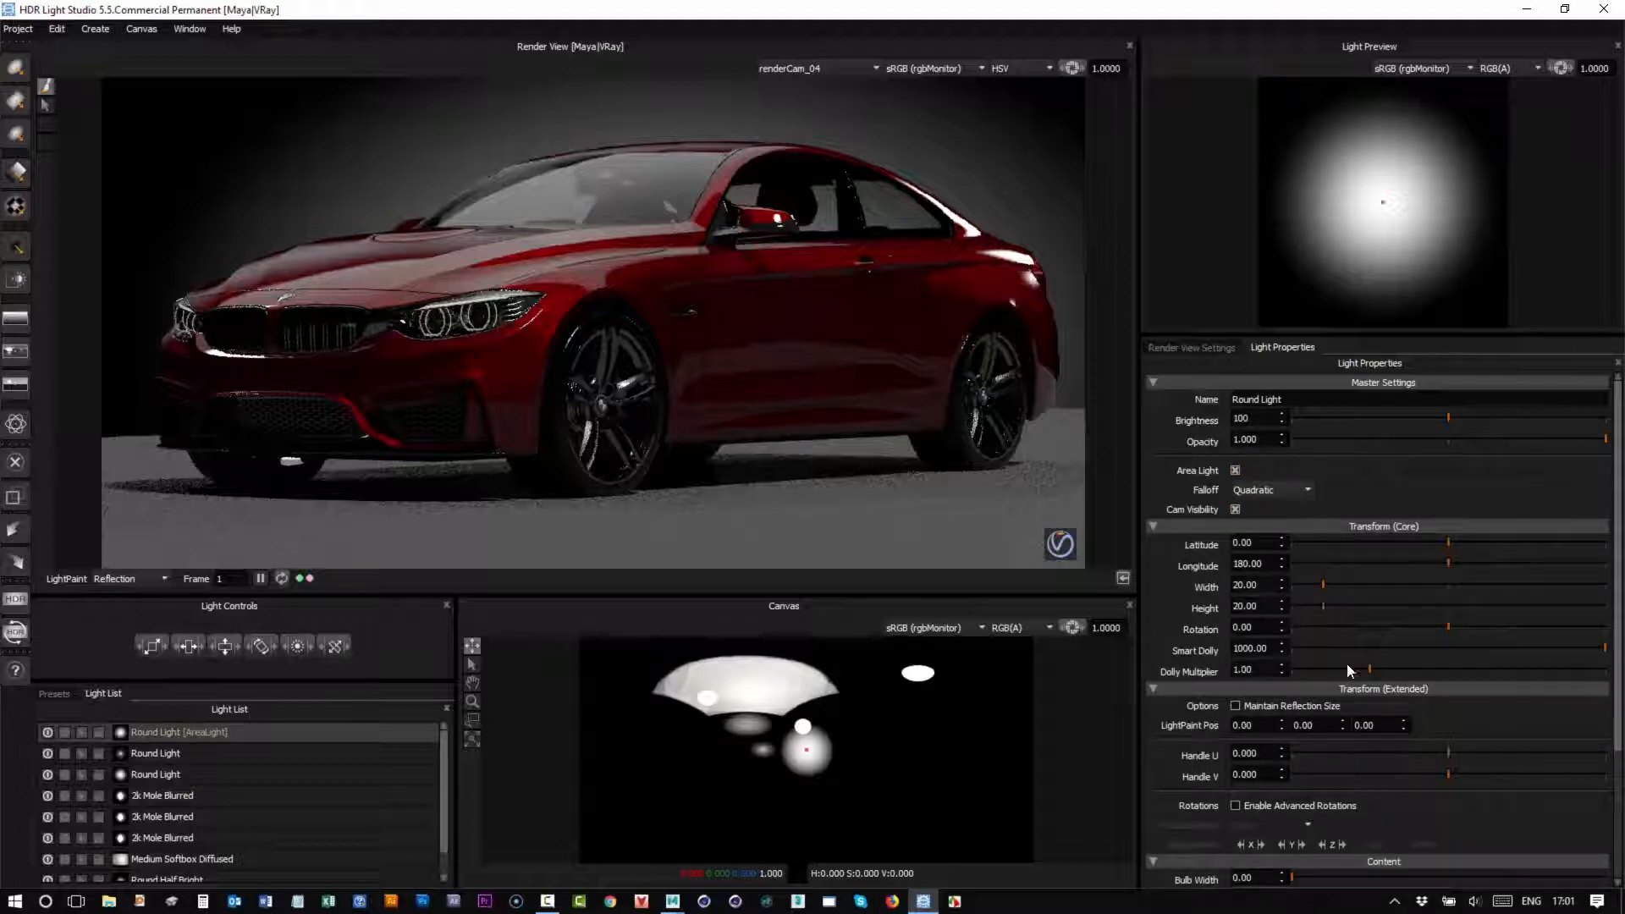
left_click(1309, 649)
left_click(1303, 647)
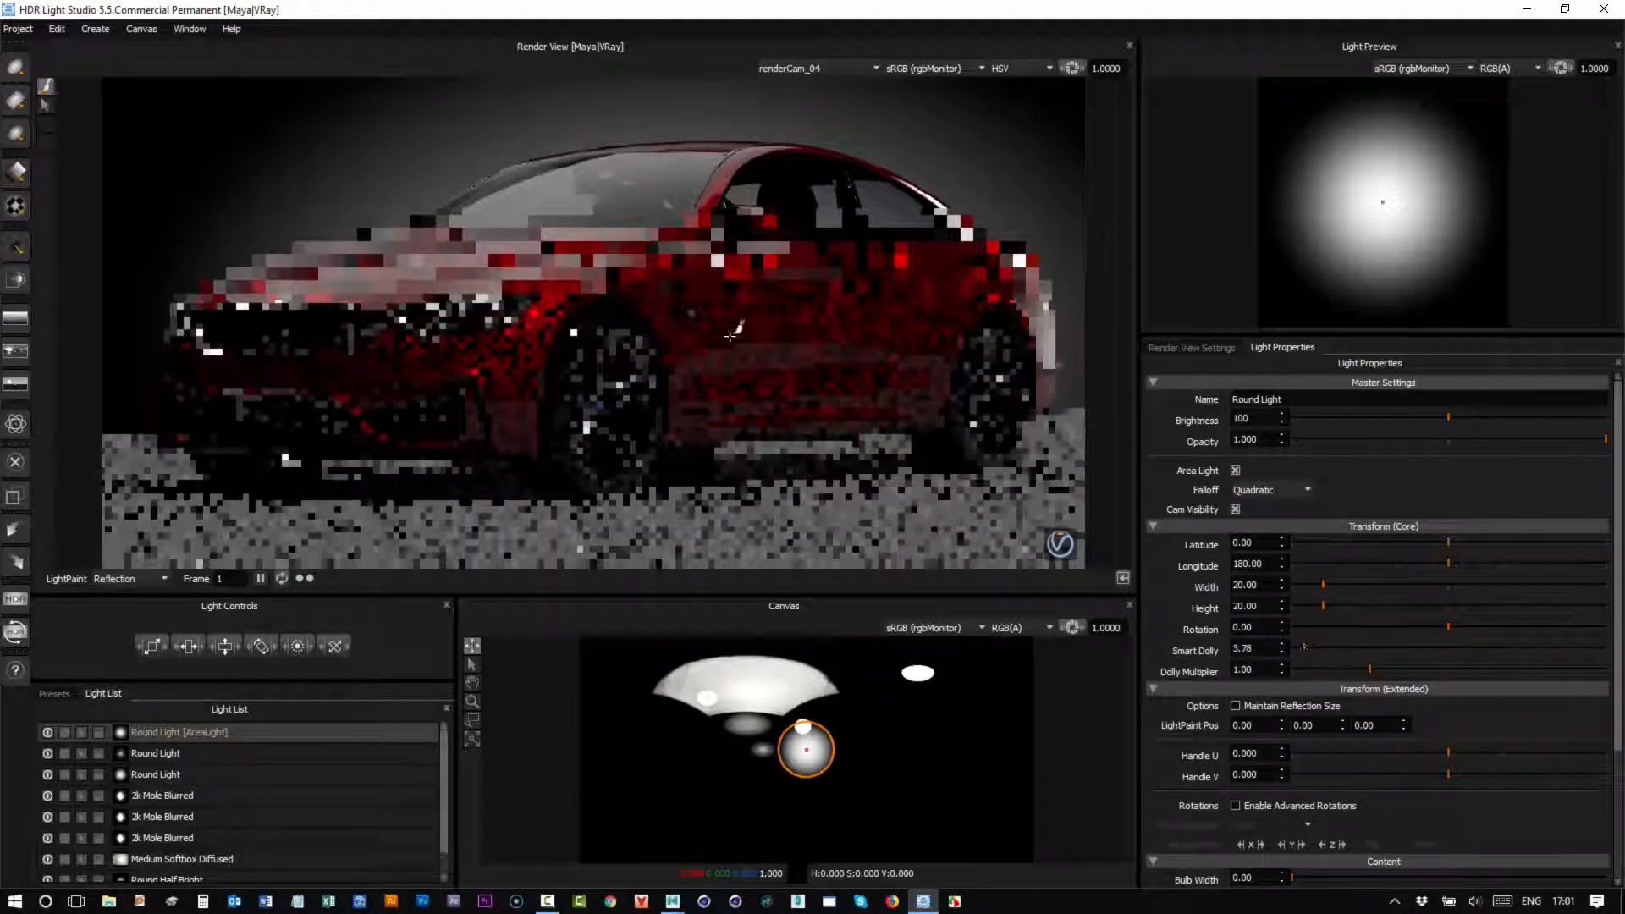
Place the area light's reflection on the car's side door and set its Smart Dolly to 101.08.
left_click(815, 323)
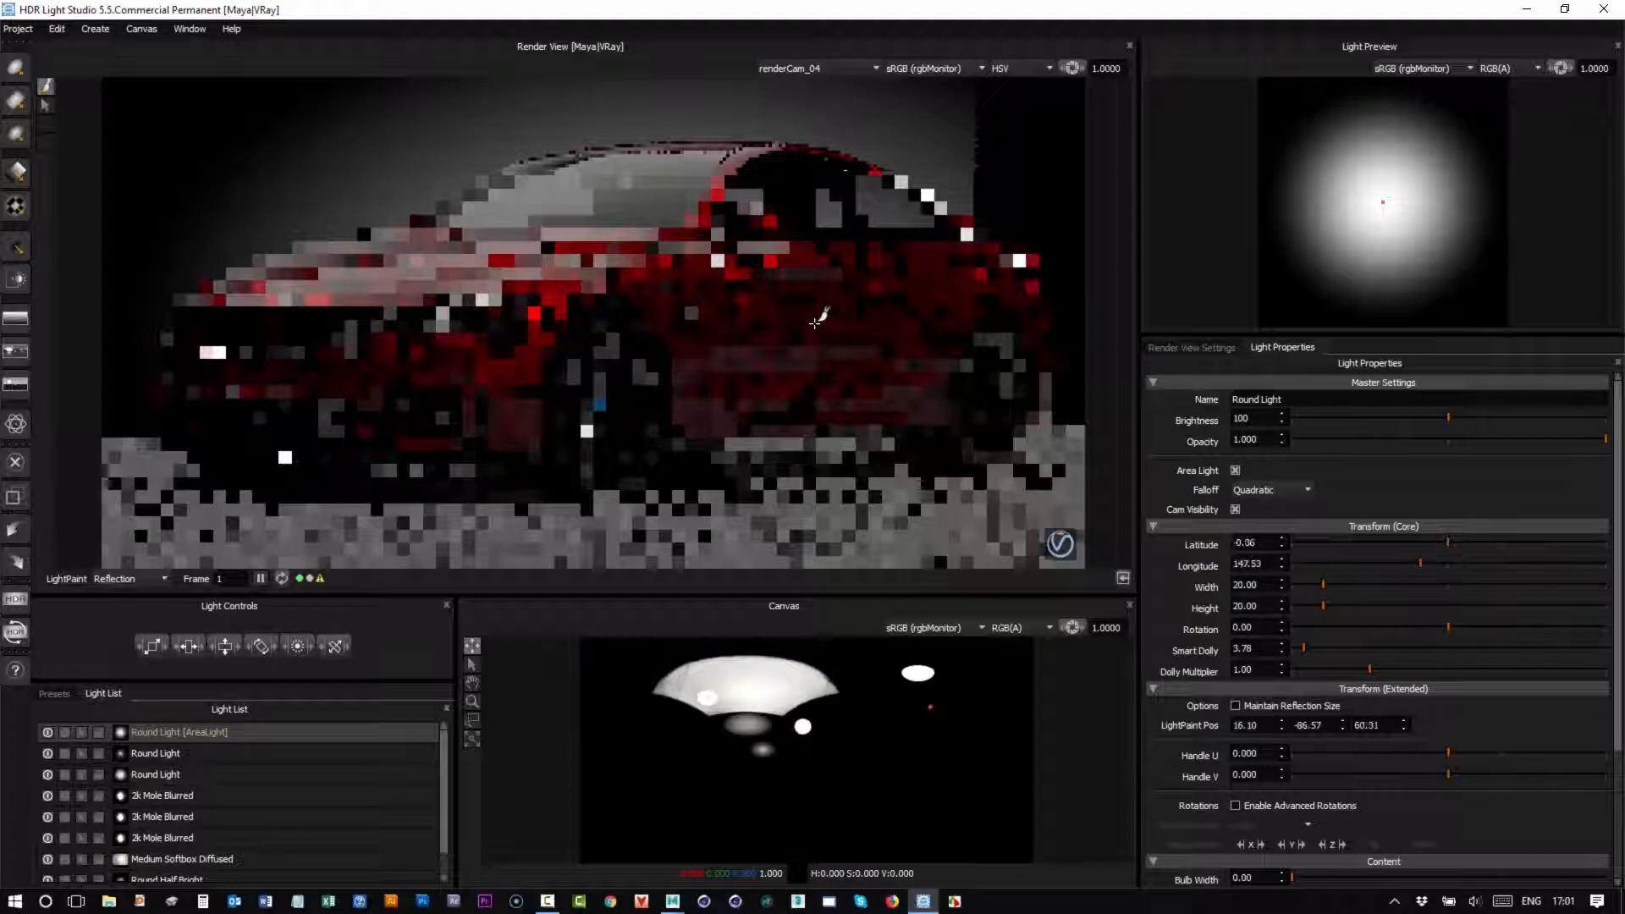
left_click(1296, 648)
left_click_drag(1348, 654, 1410, 652)
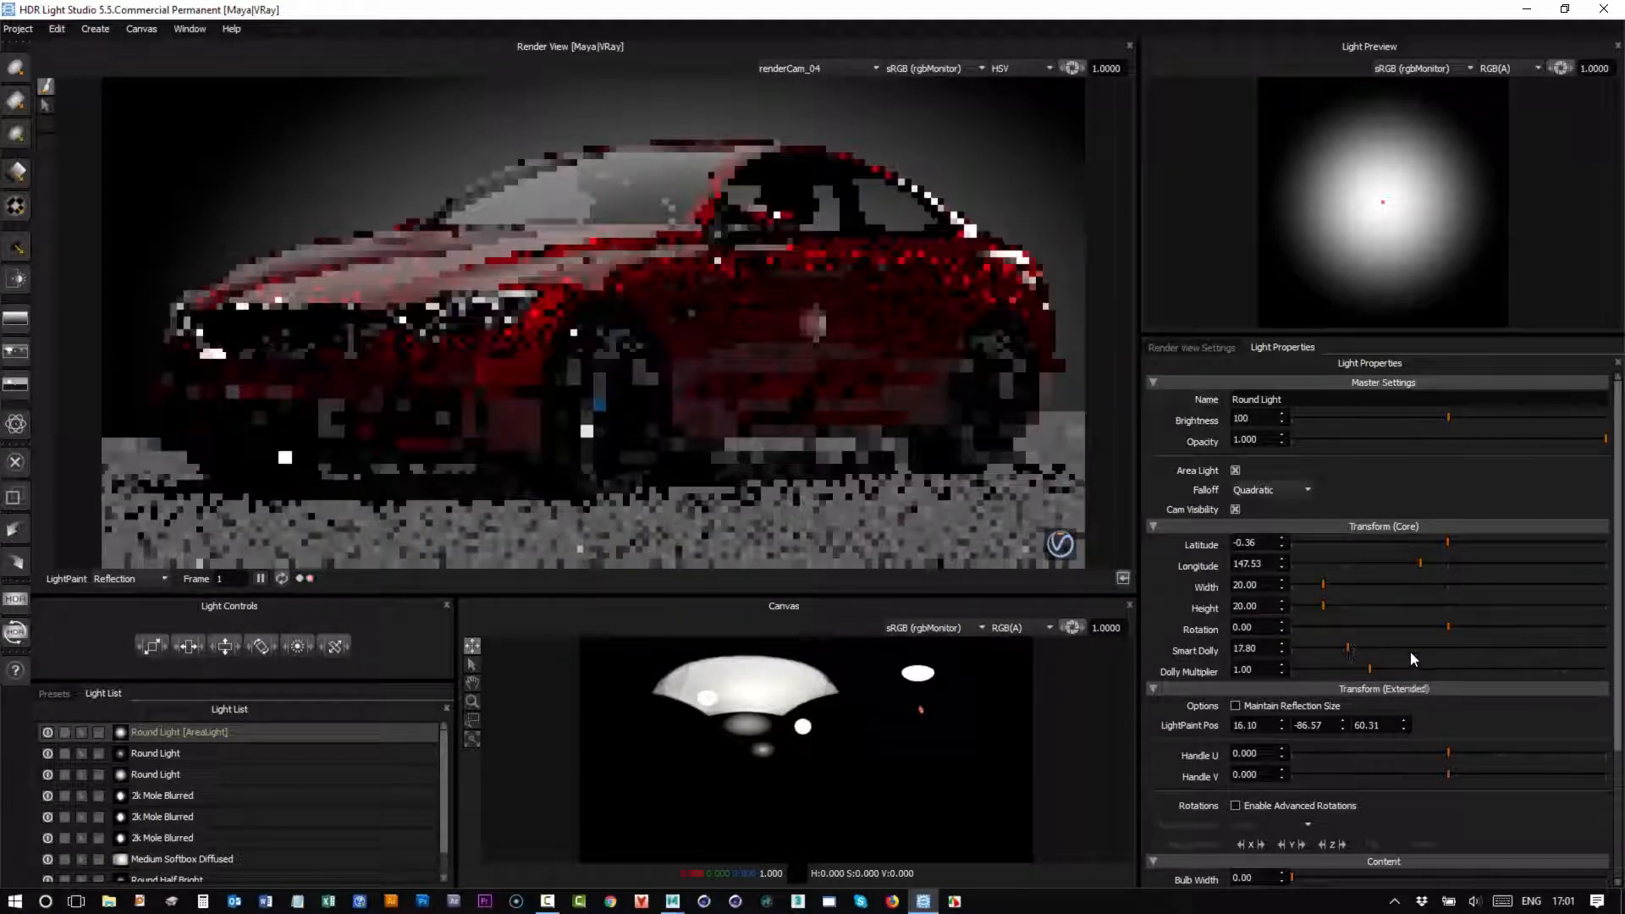
left_click(1456, 648)
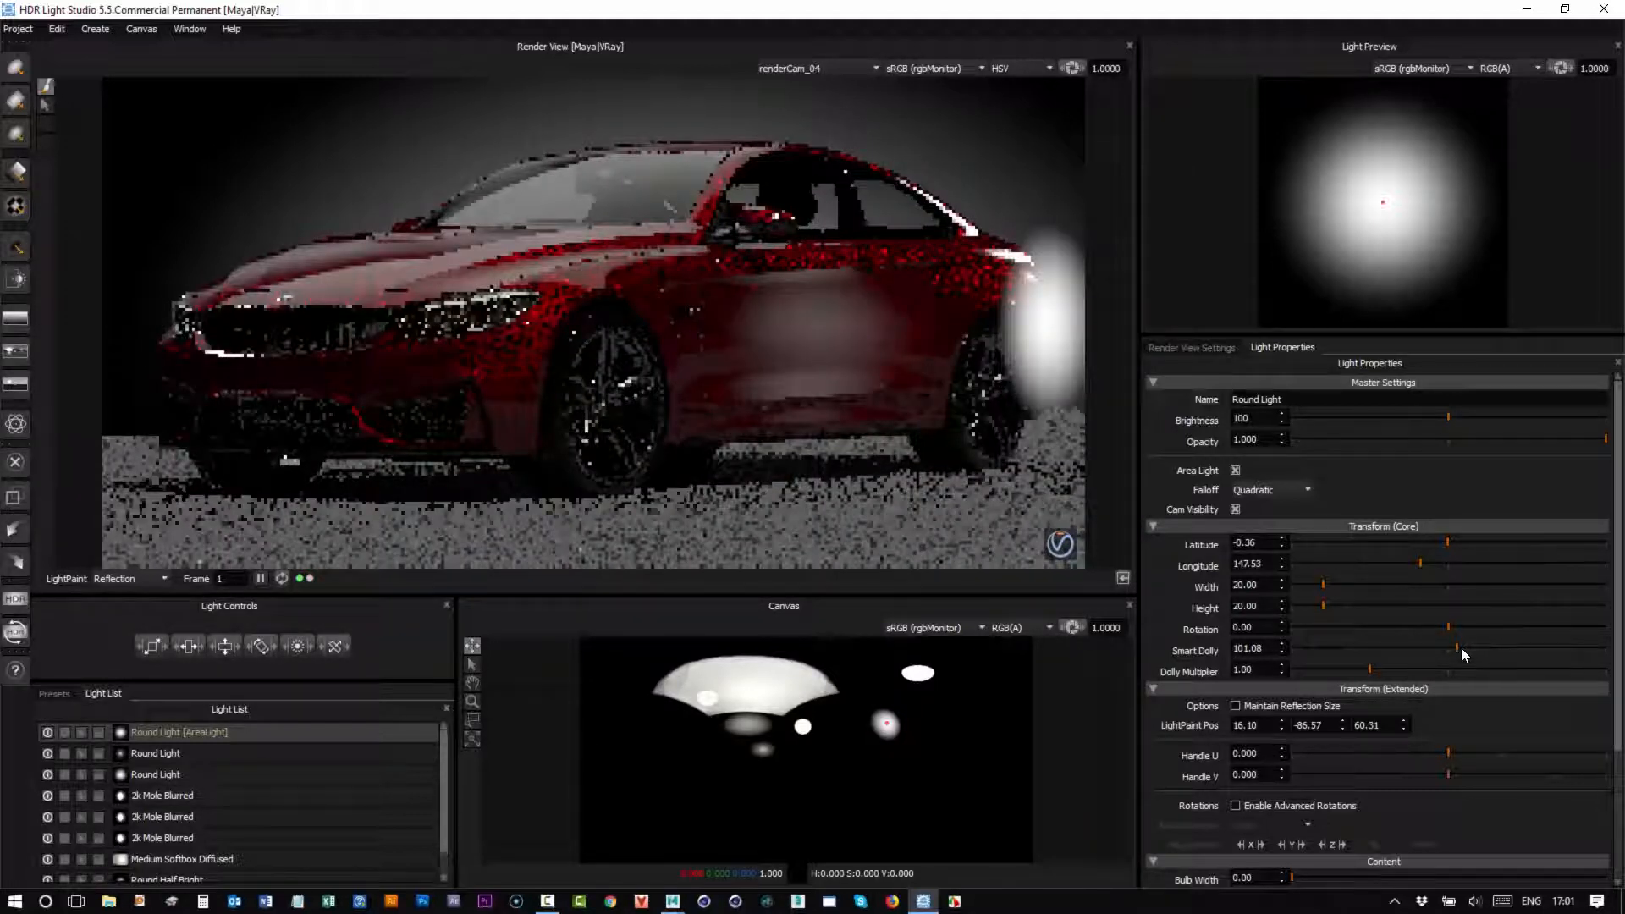
Move the area light's reflection to the front wheel and set its Smart Dolly to 34.77.
left_click(602, 404)
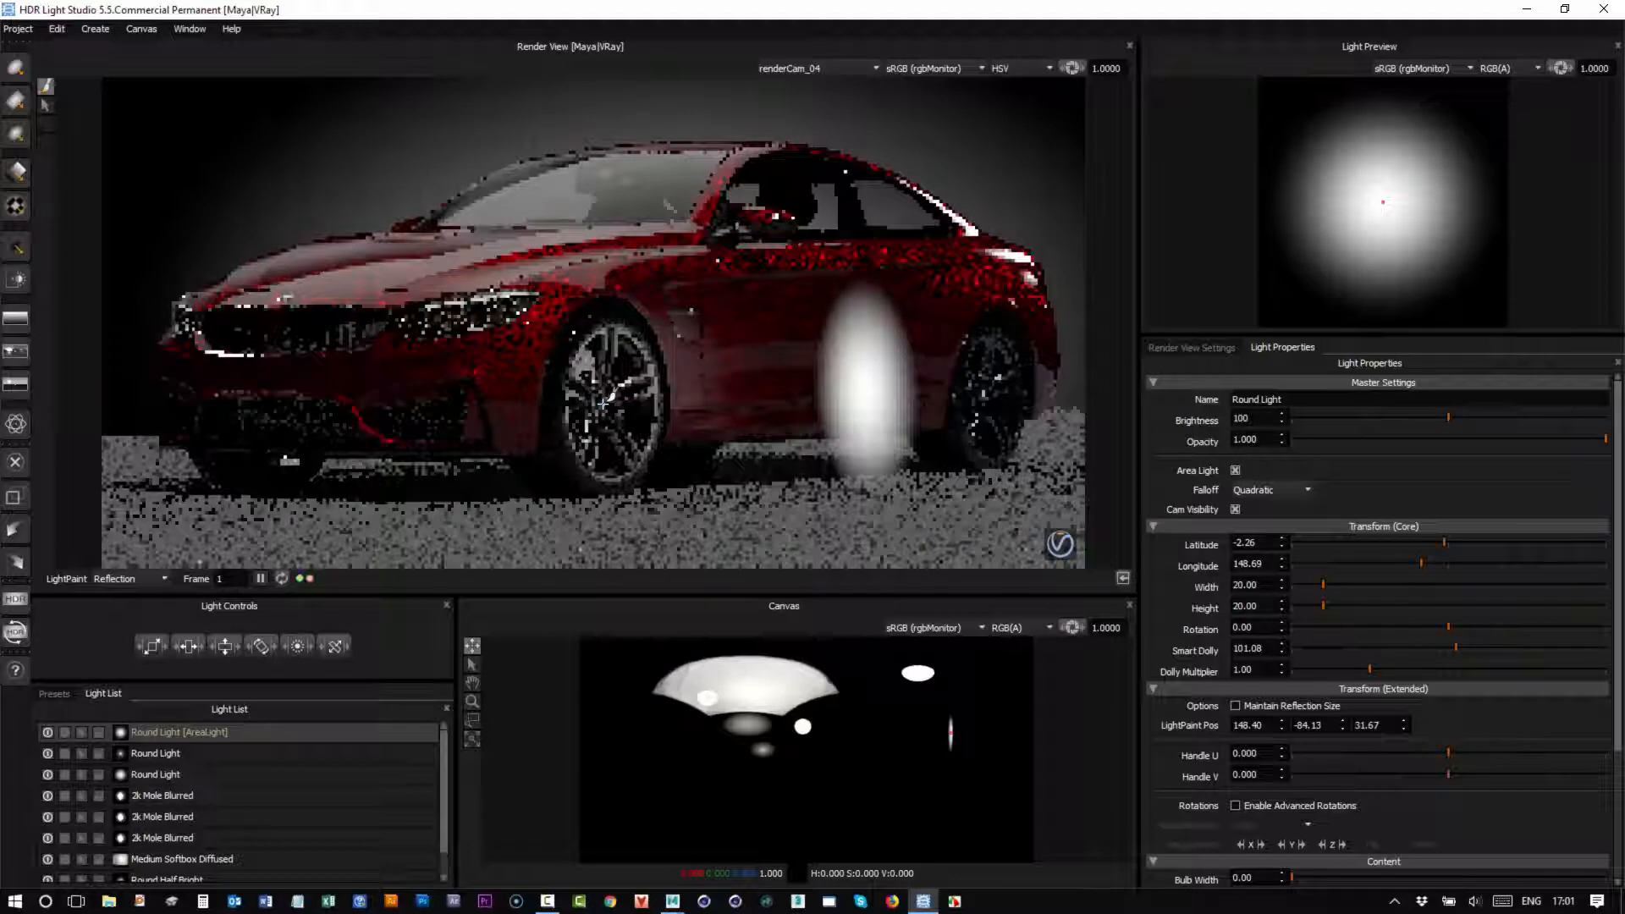
left_click(1376, 648)
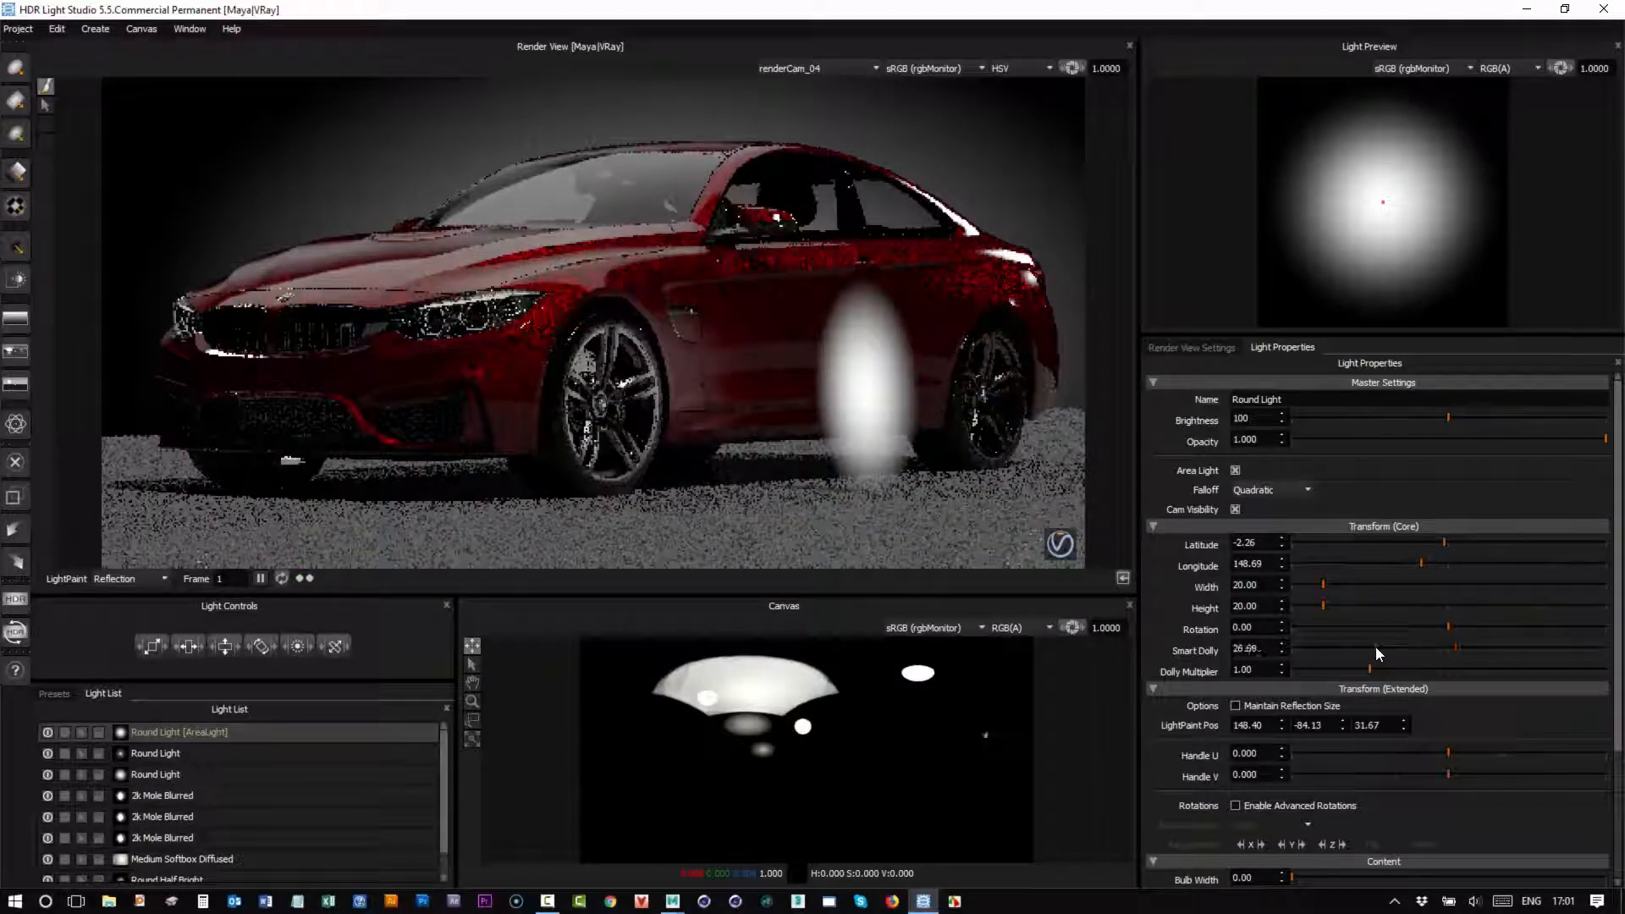
left_click_drag(1374, 647, 1400, 652)
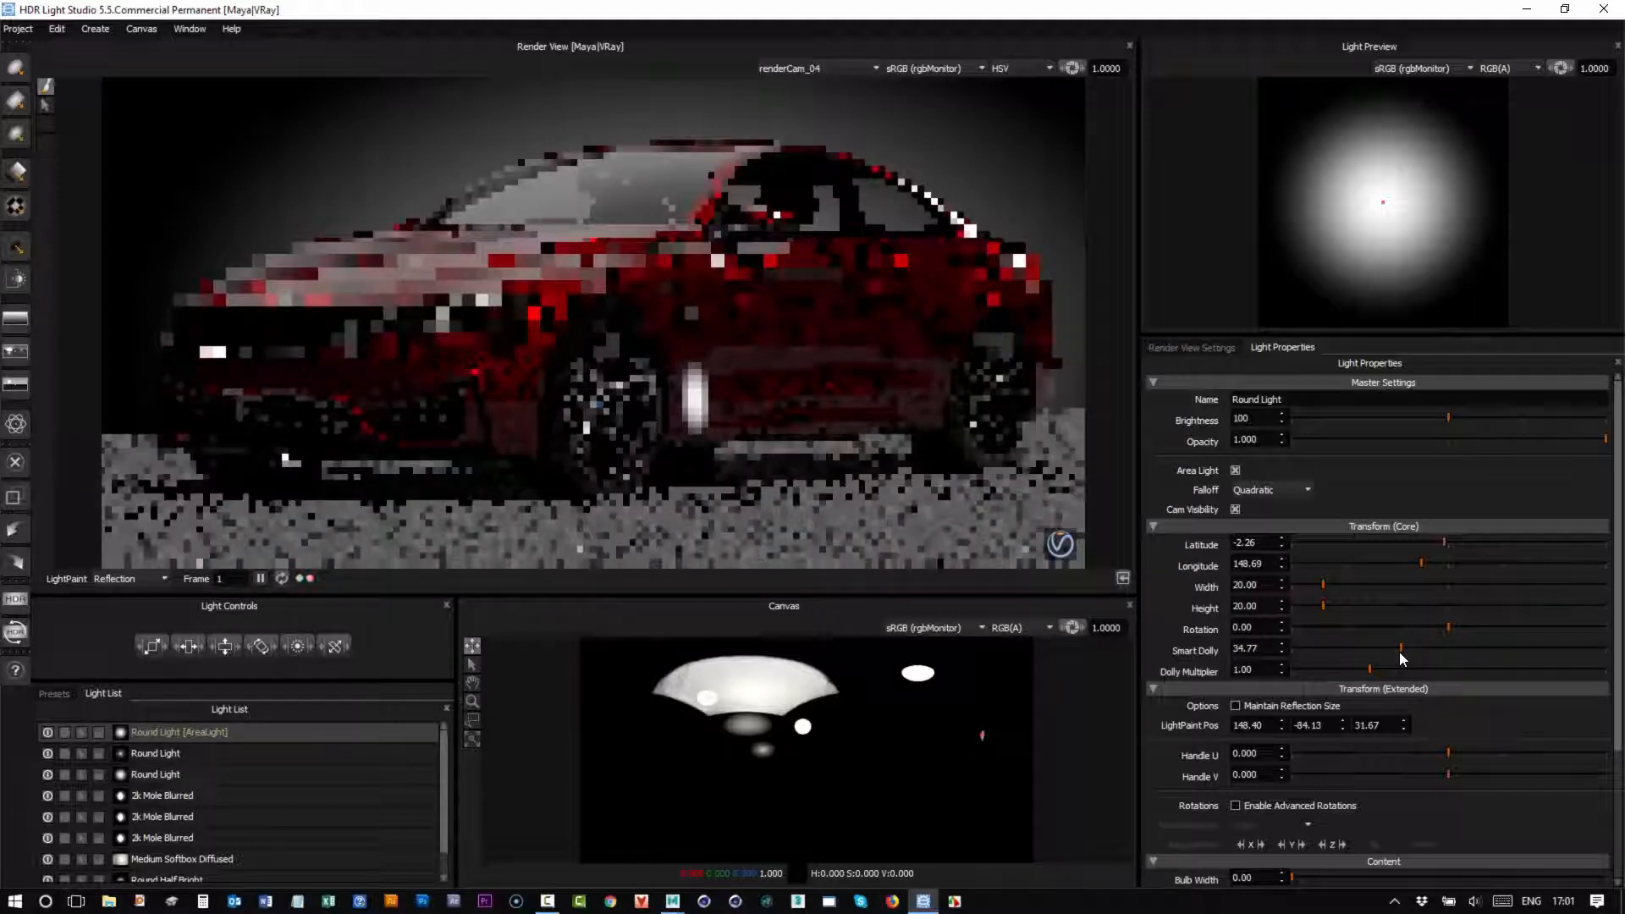
Scale the front wheel's area light to 52.50 by 52.50 and set its longitude to 183.39.
left_click_drag(151, 648, 252, 658)
left_click_drag(153, 648, 146, 660)
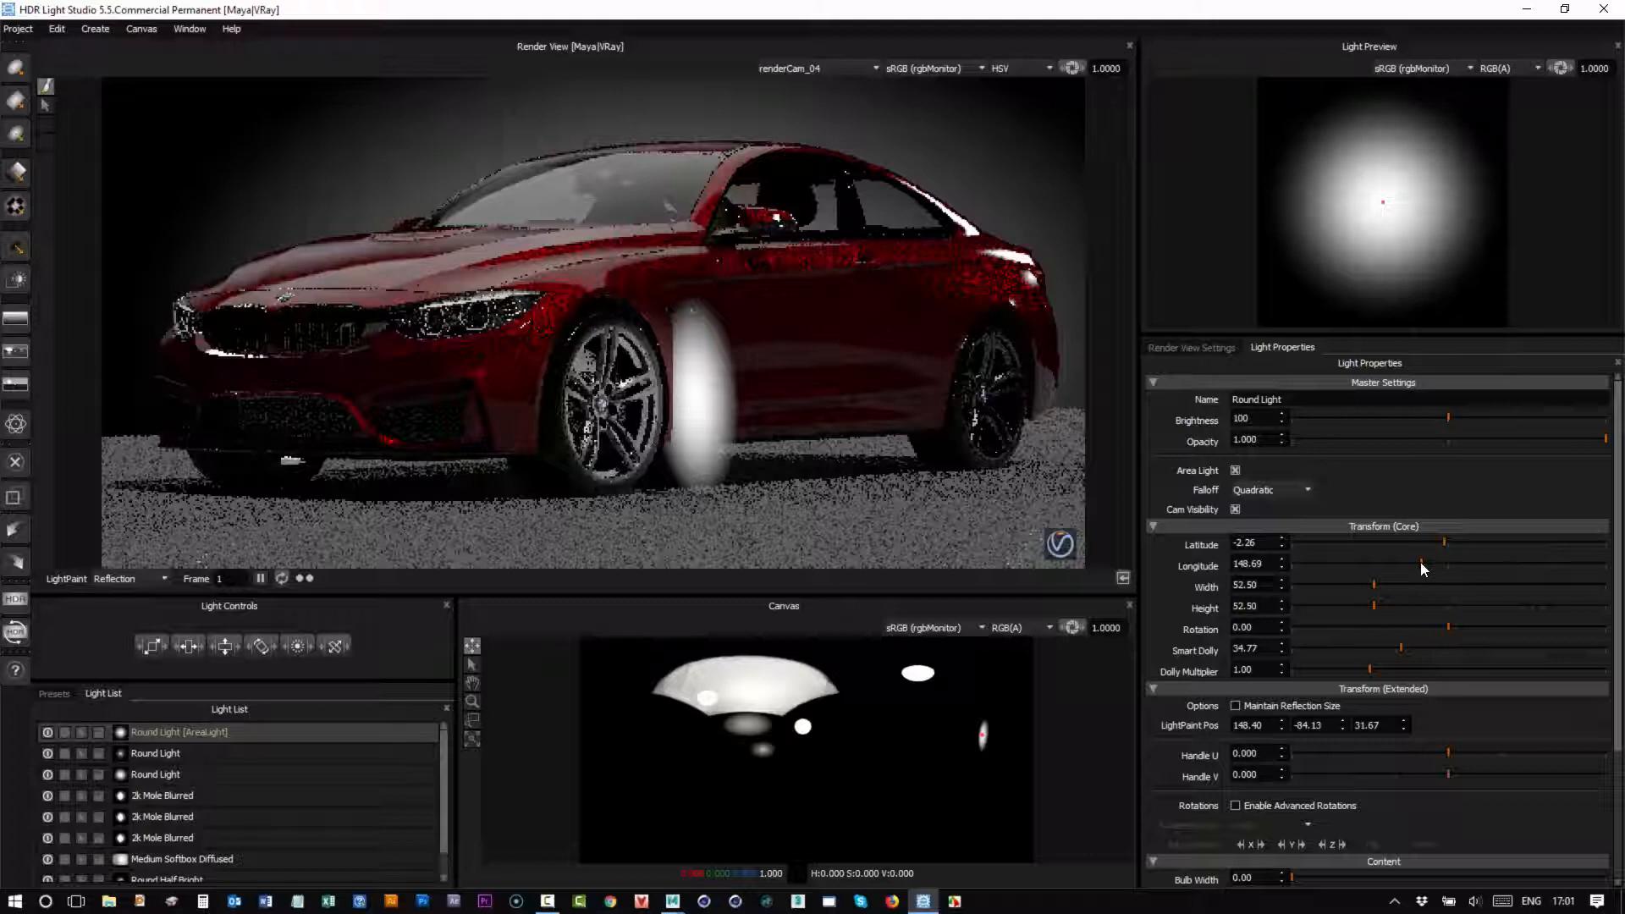
left_click(1393, 566)
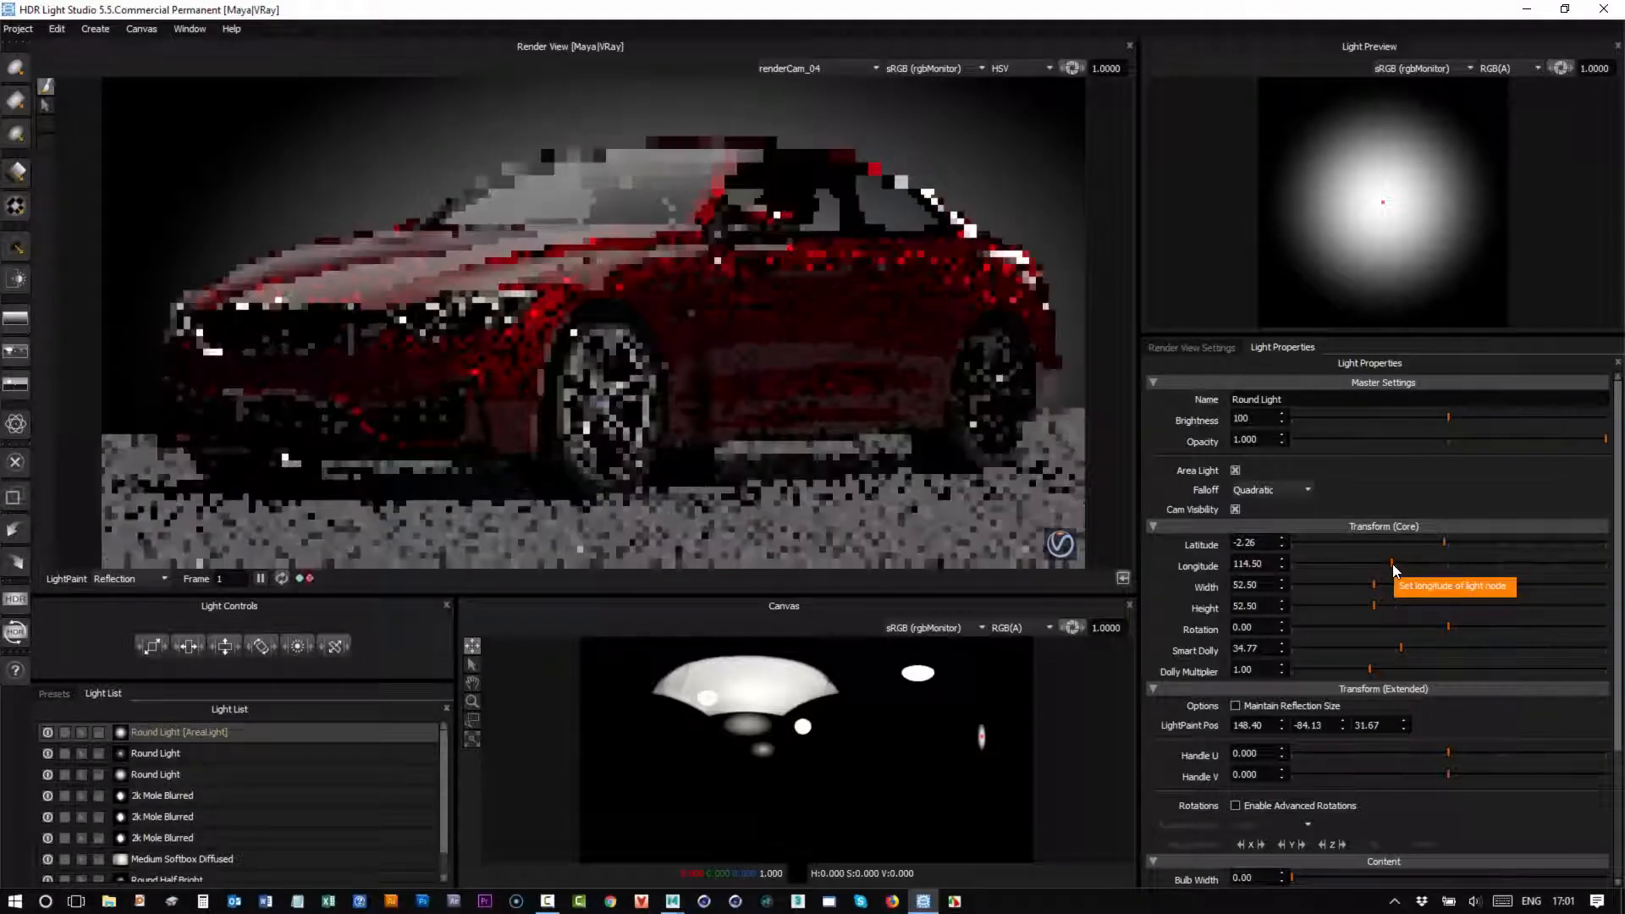
left_click(1451, 565)
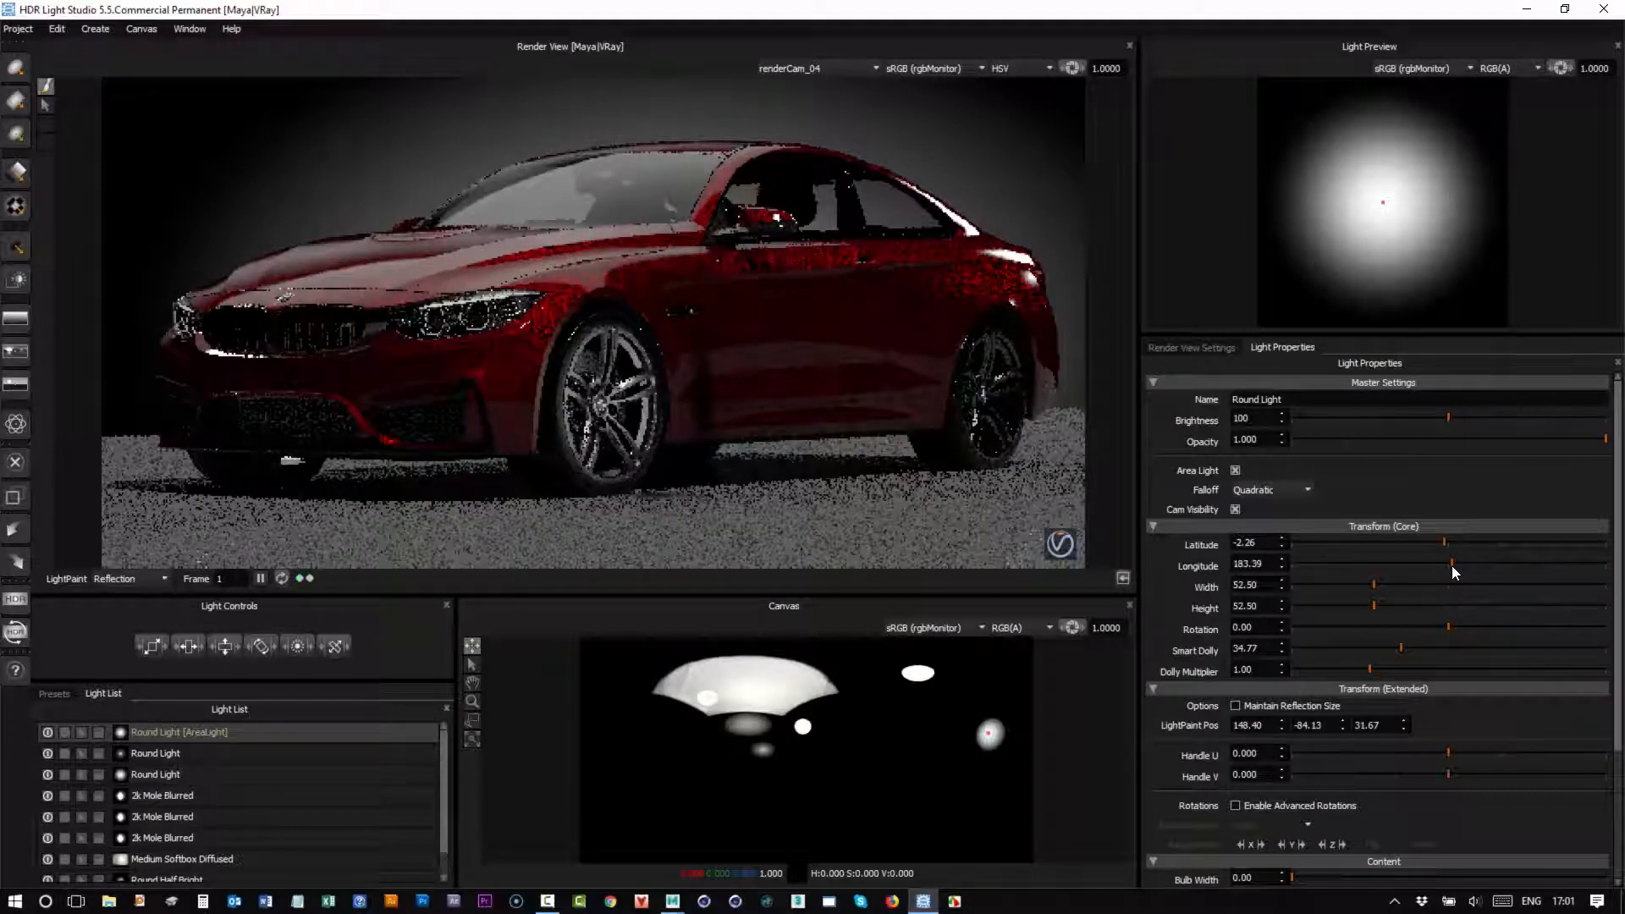
Solo the front wheel's area light, giving it longitude 64.04, brightness 887 and no camera visibility.
left_click_drag(1452, 567, 1347, 566)
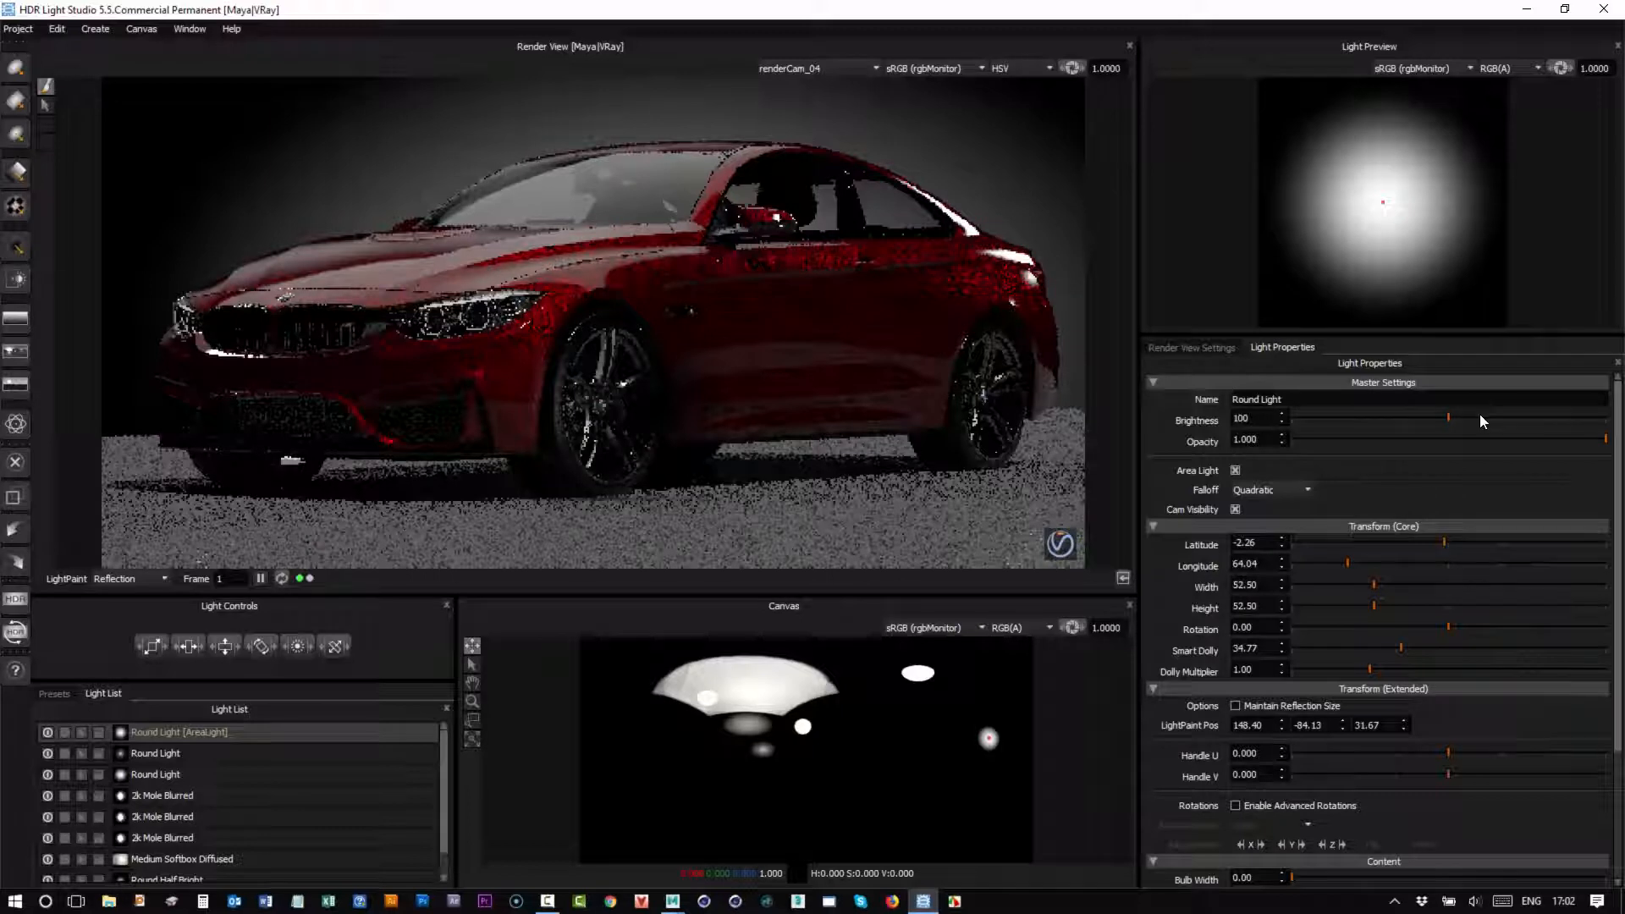
left_click(66, 732)
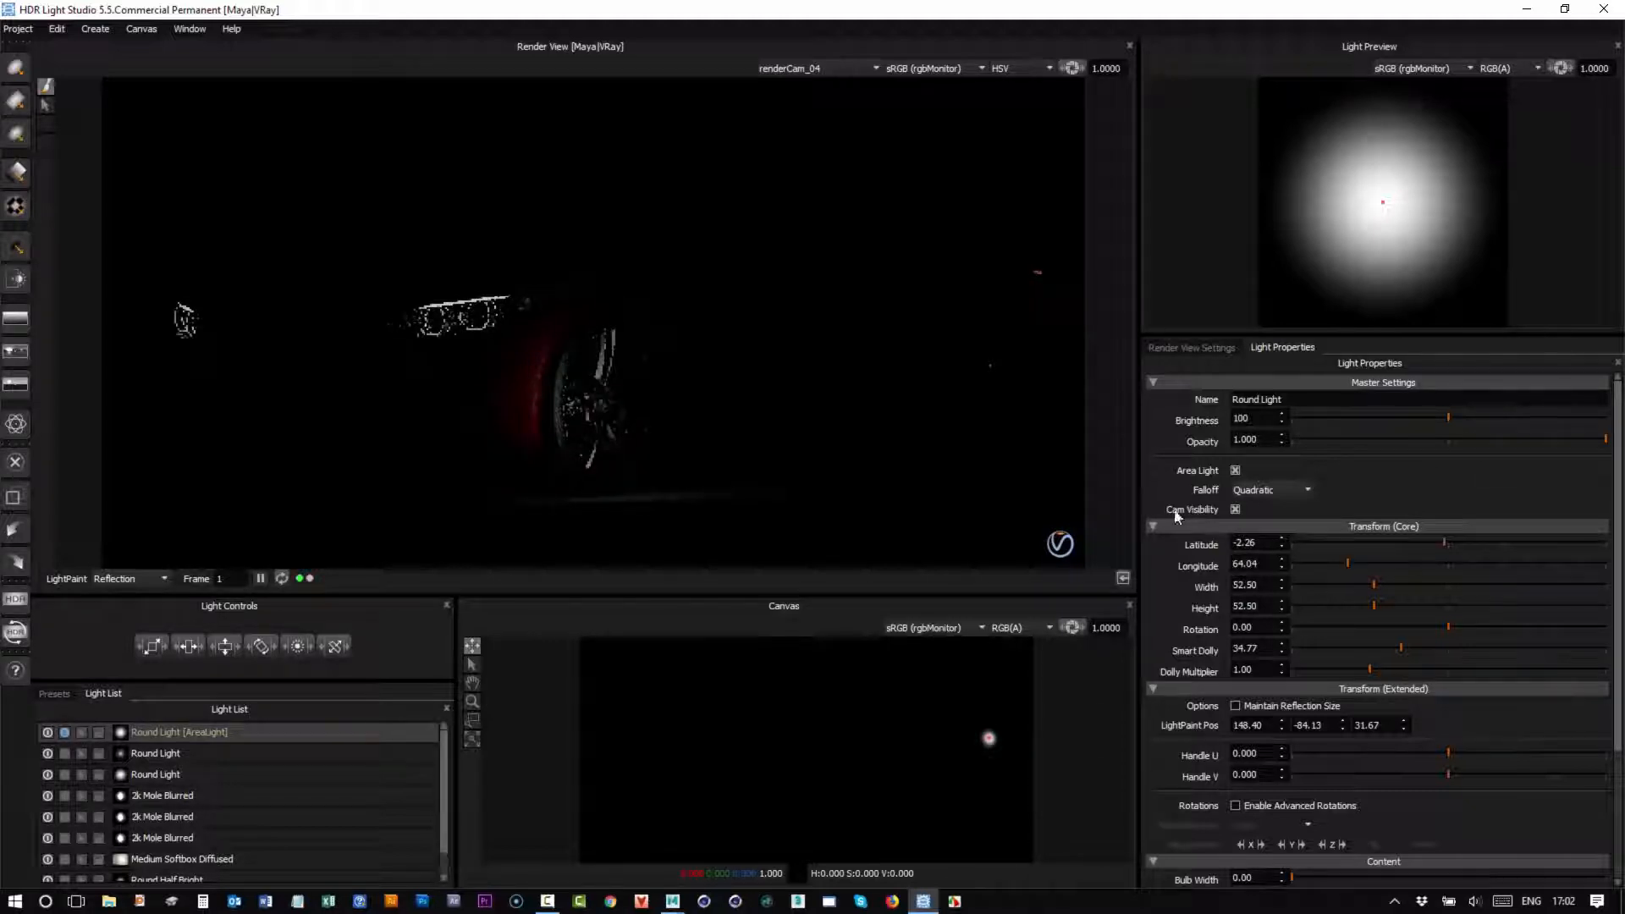
left_click(1236, 510)
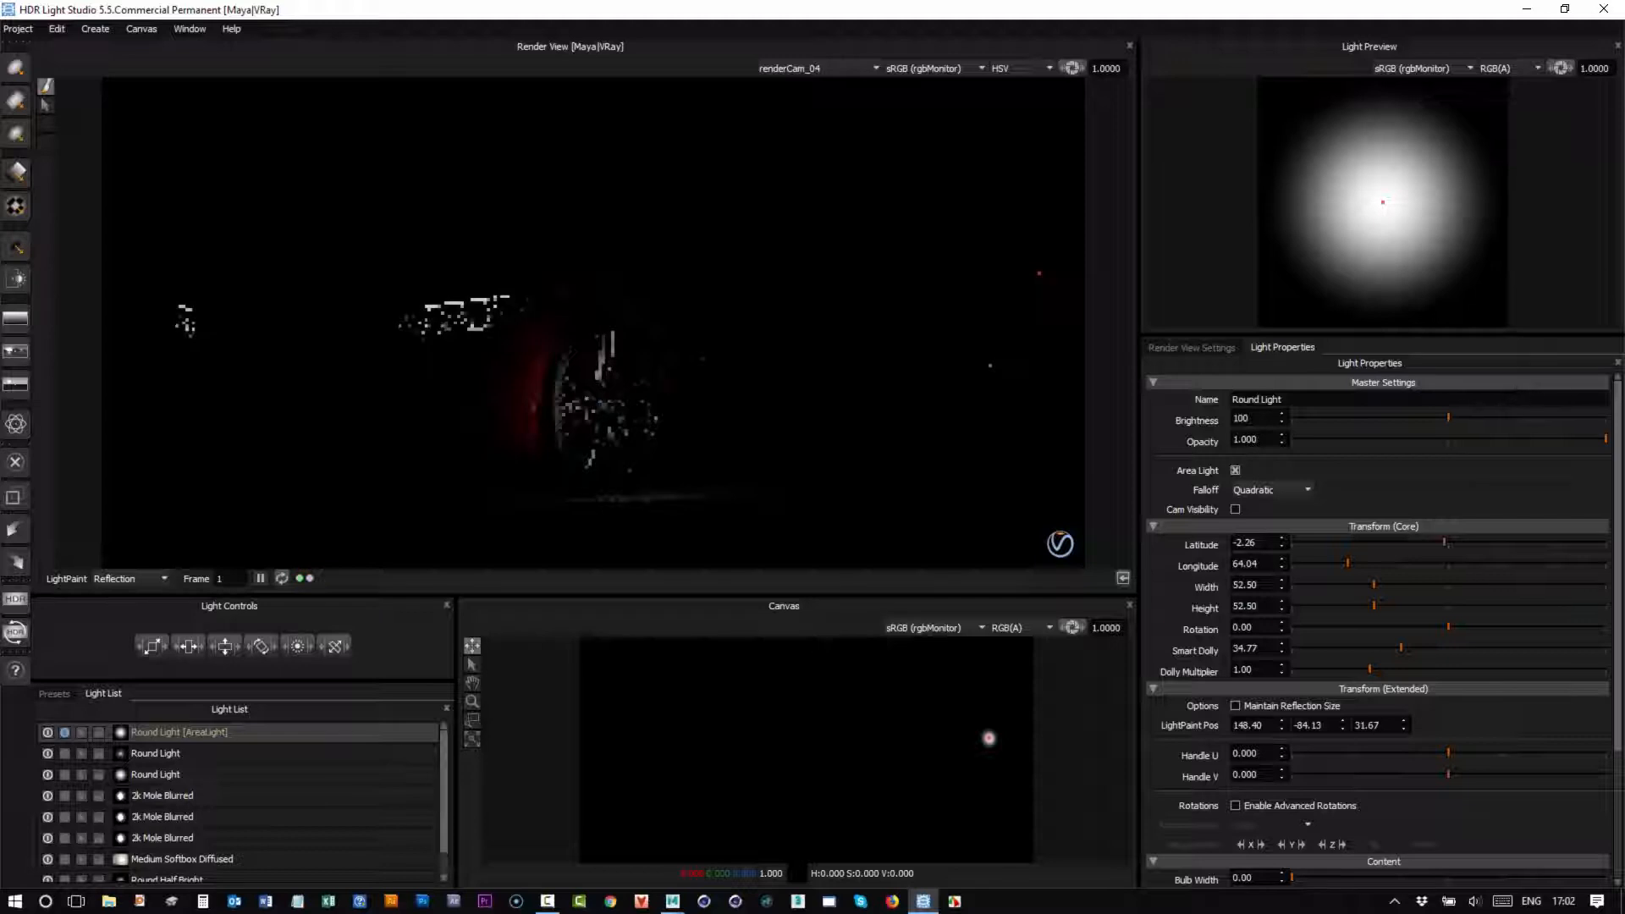
left_click(1514, 419)
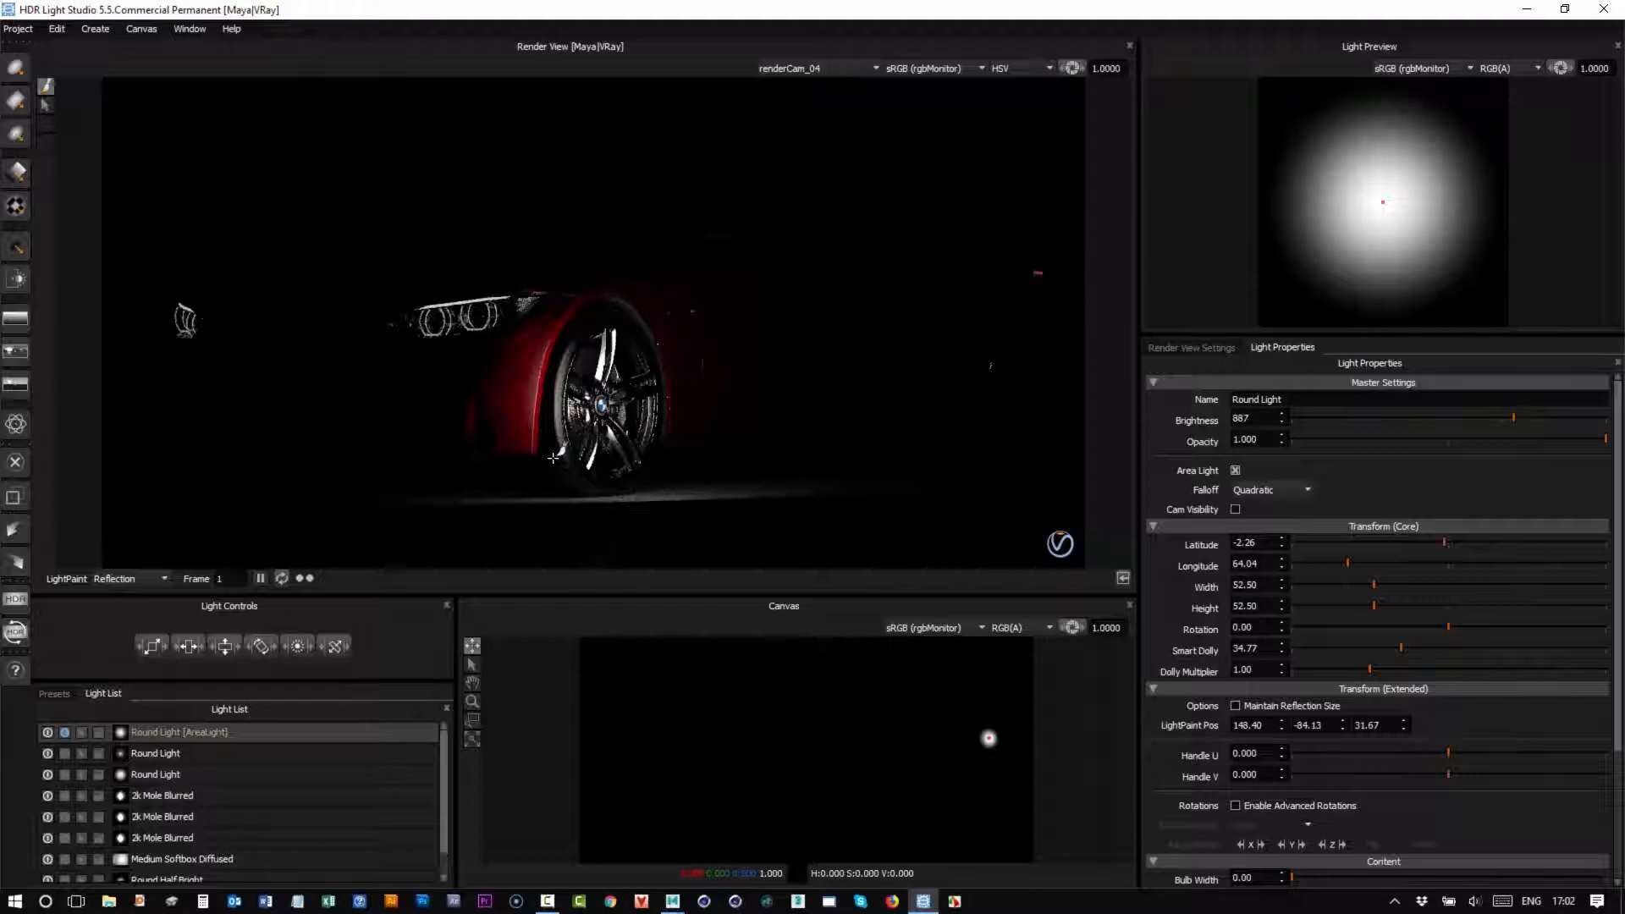
Duplicate the front wheel's area light and place the copy's reflection on the rear wheel.
left_click(57, 28)
left_click(102, 66)
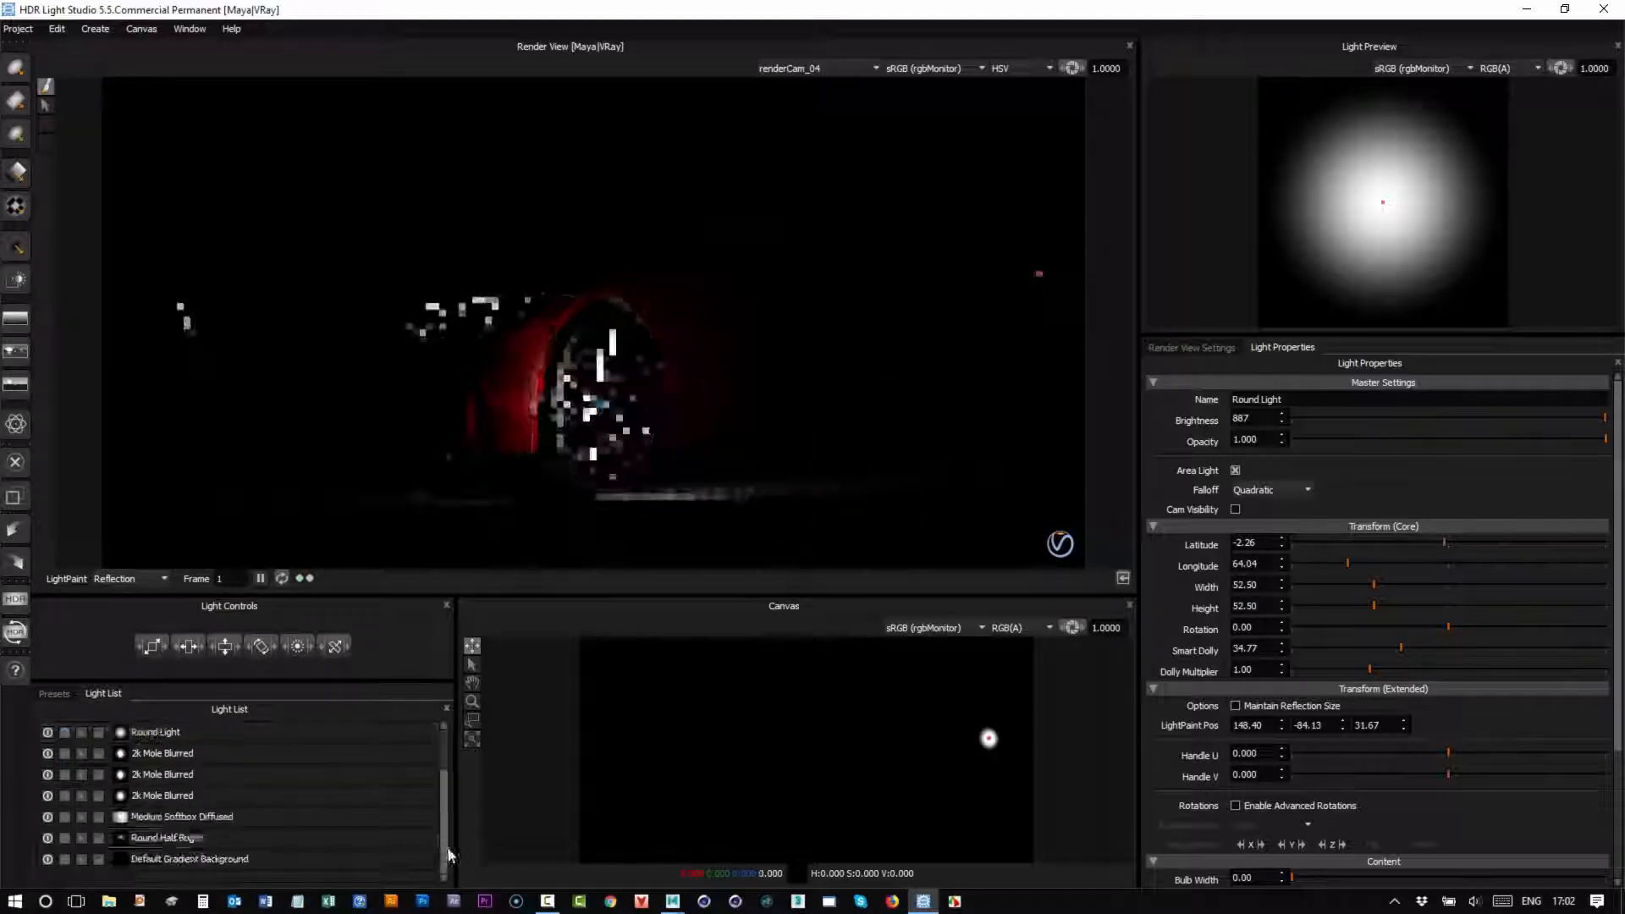
left_click(985, 366)
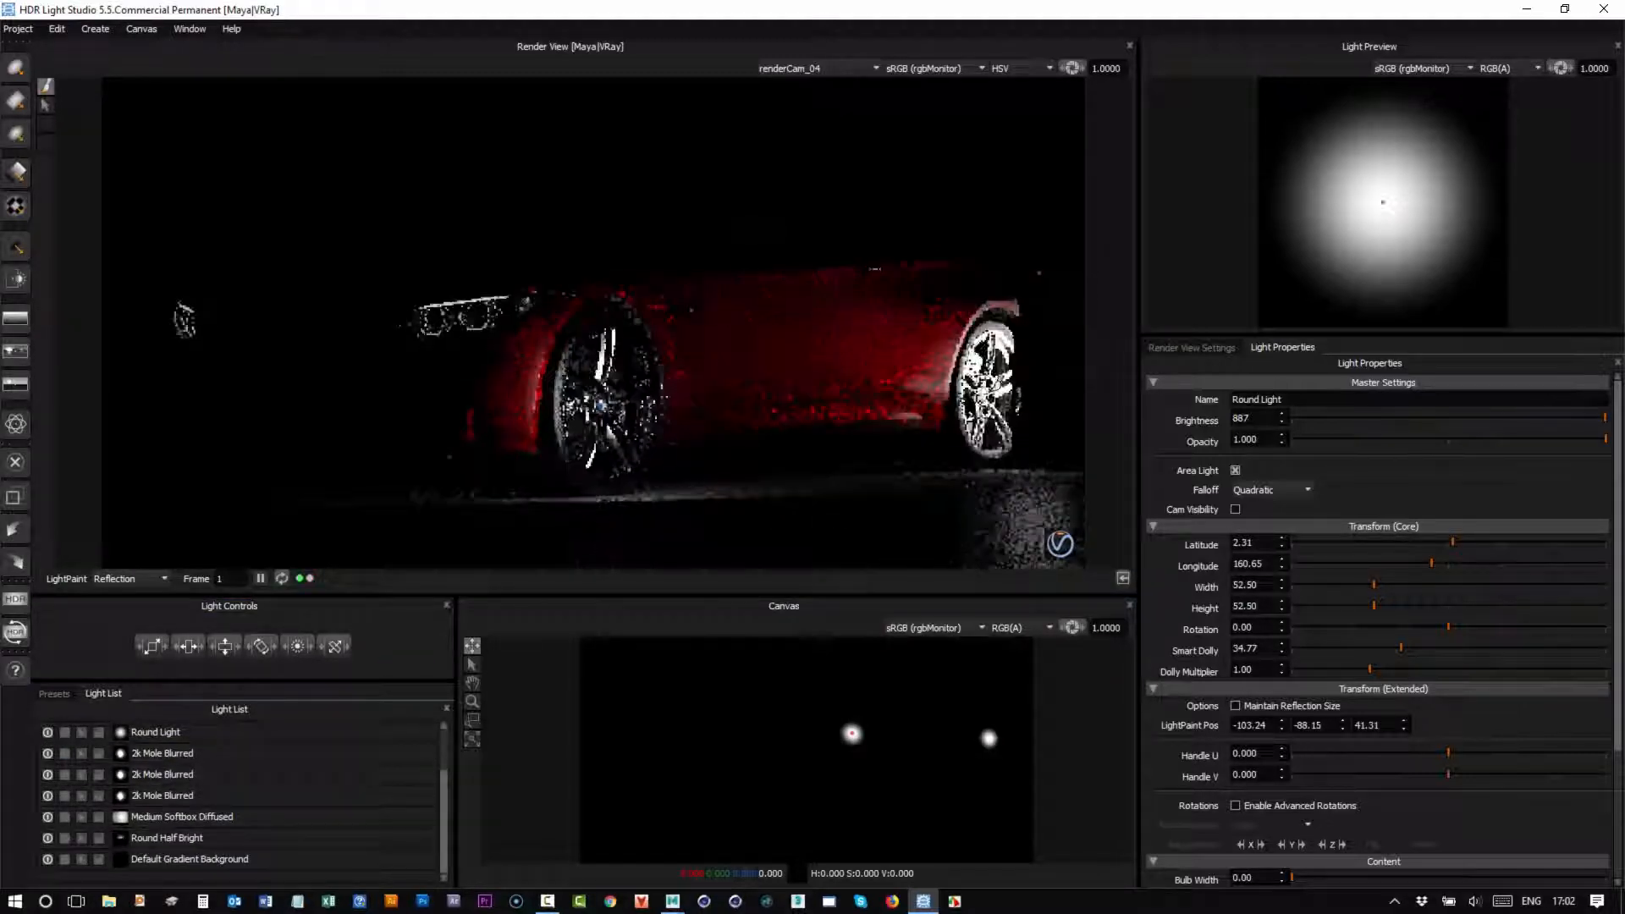
left_click(976, 392)
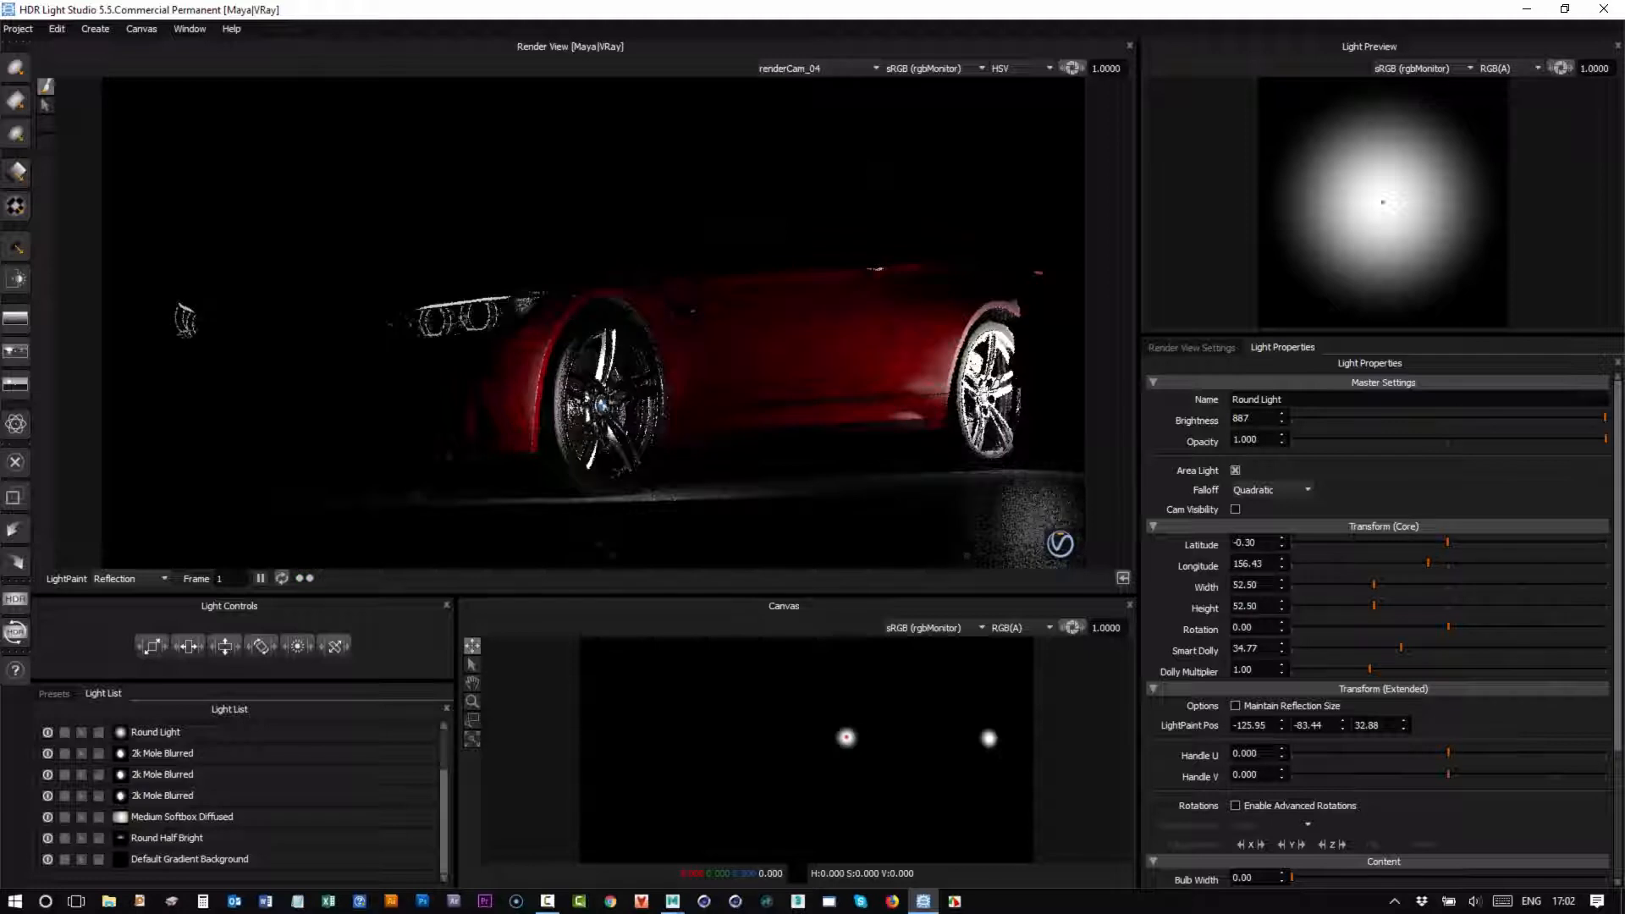
Set the rear wheel's area light to longitude 128.08 and brightness 141, and turn off solo for both area lights.
left_click(1393, 565)
left_click(1403, 566)
left_click(1440, 420)
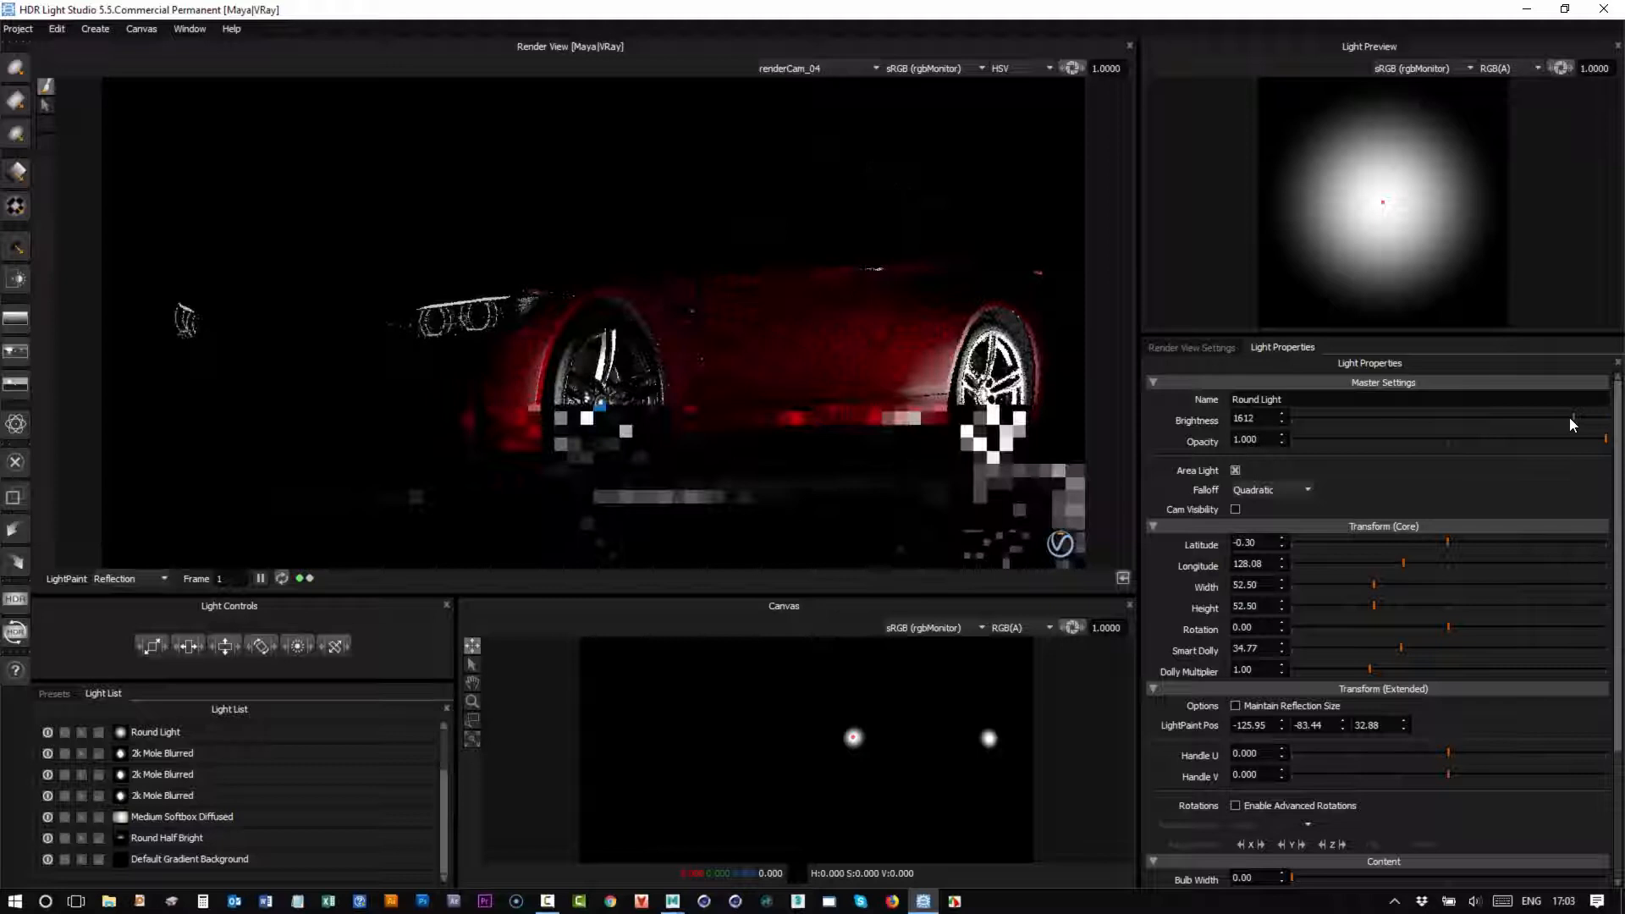
left_click(1452, 420)
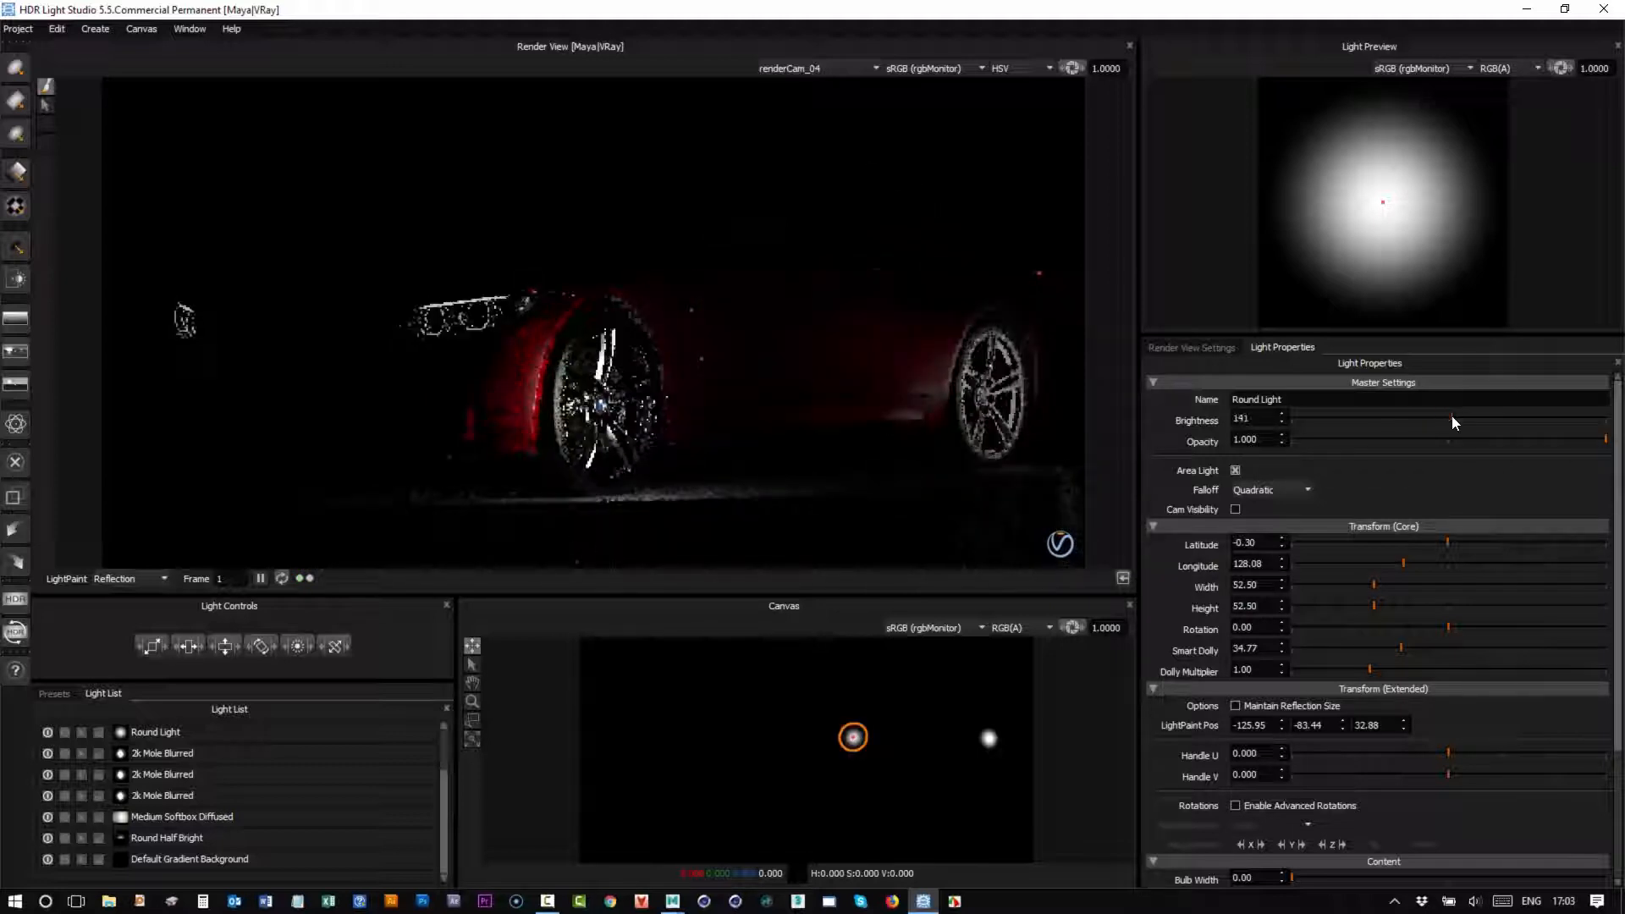
left_click(66, 756)
left_click(66, 734)
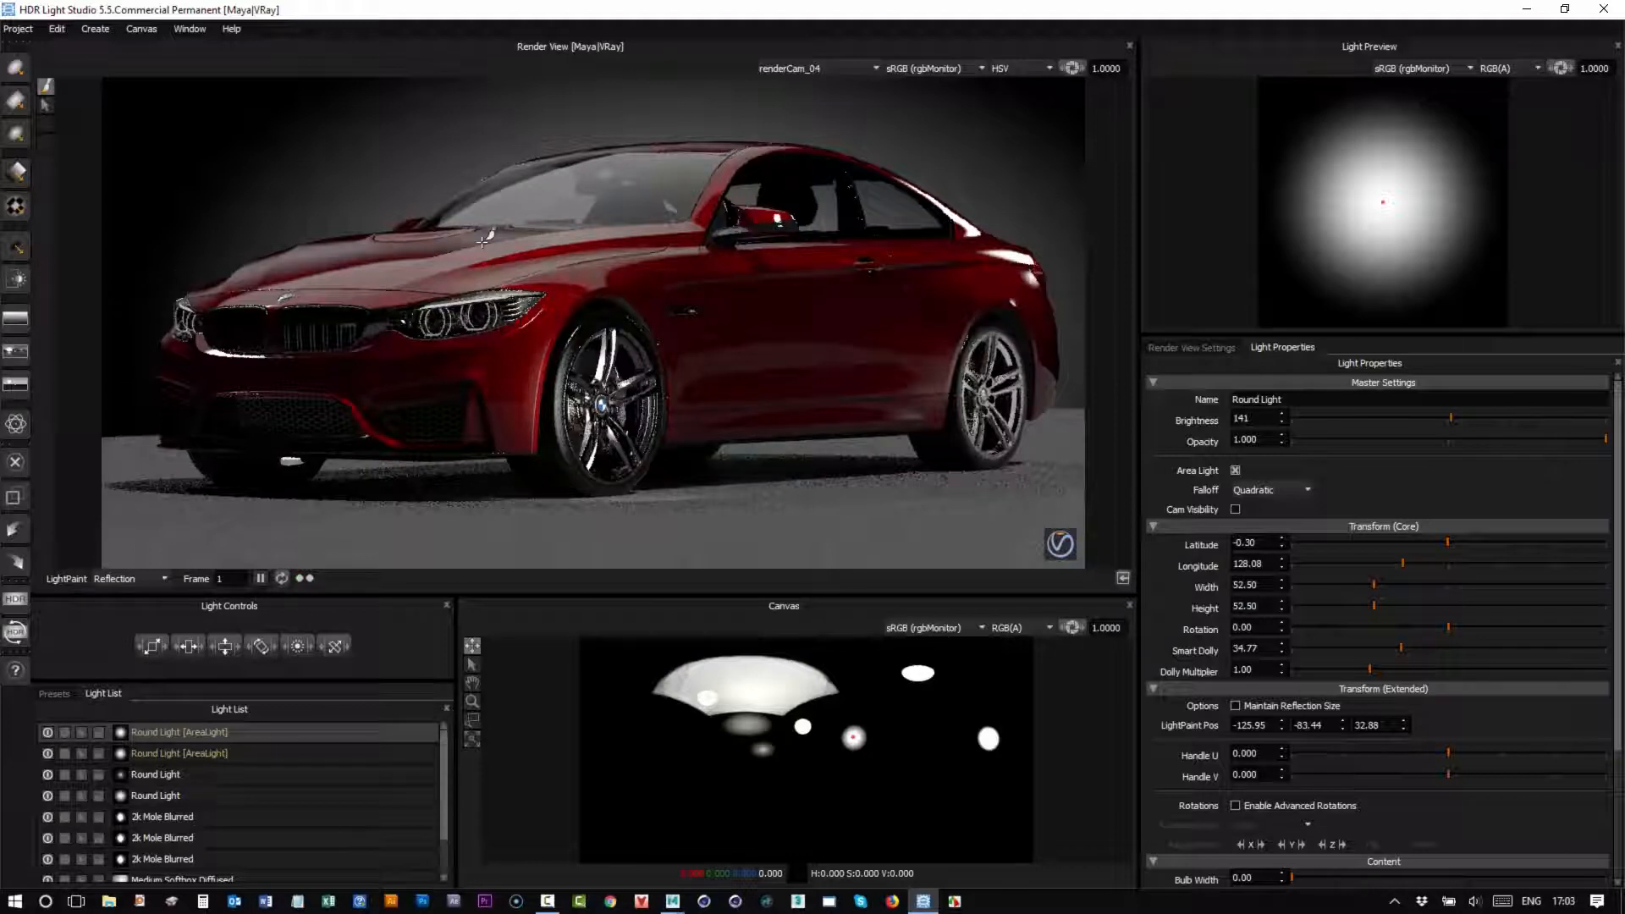
Run a production render of the lighting, saving the master file on the Desktop as an EXR named demo.
left_click(15, 600)
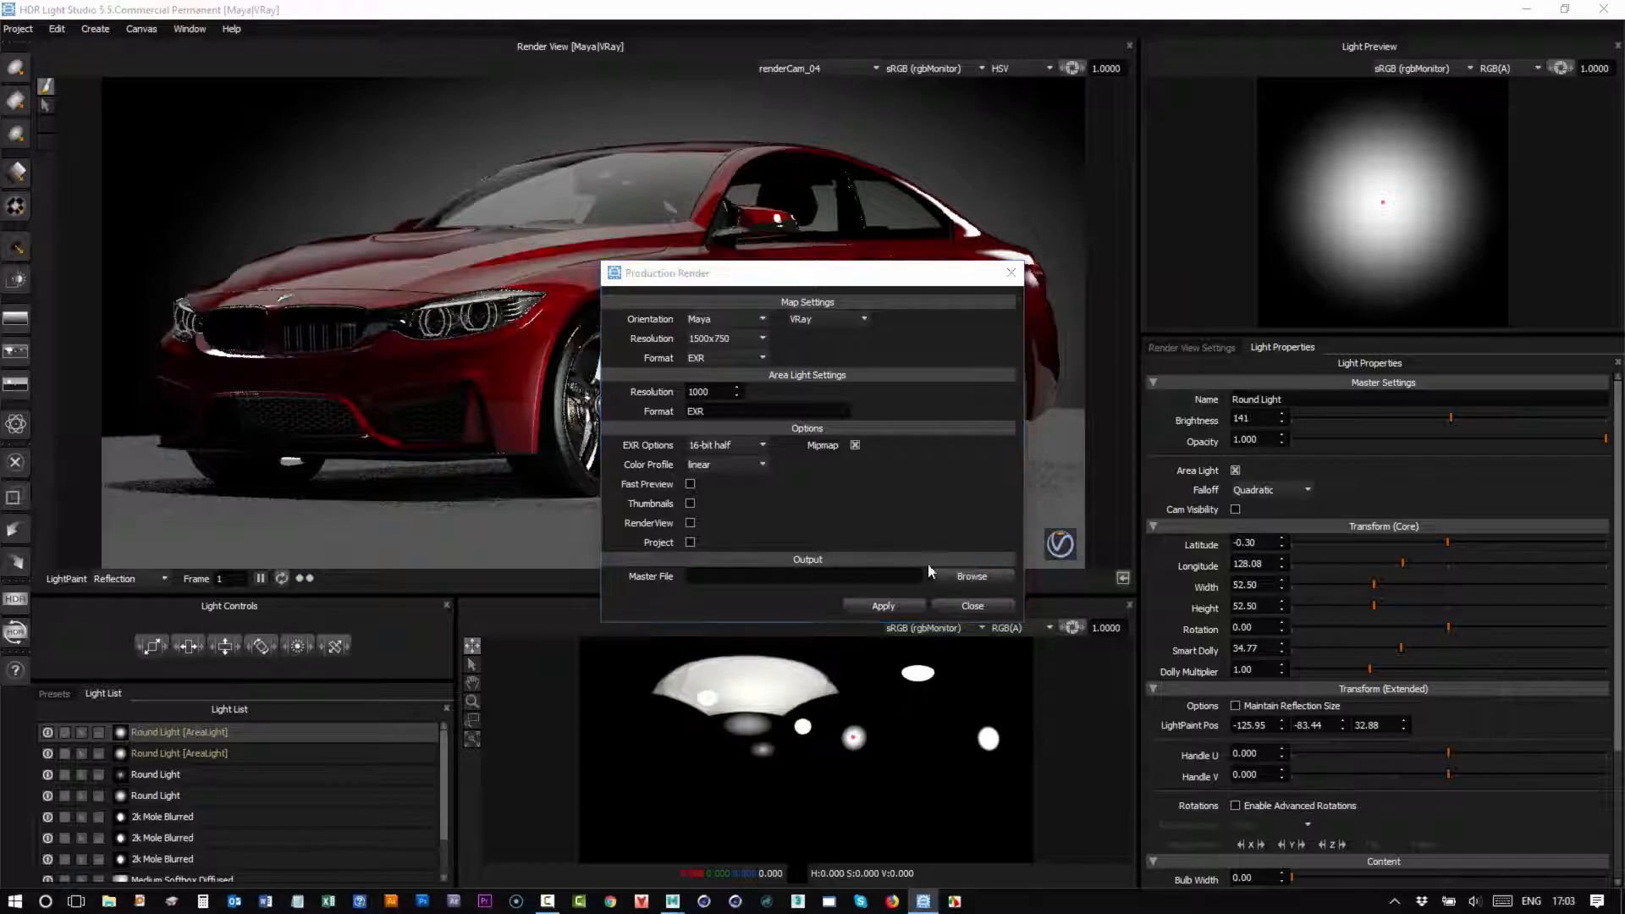
left_click(938, 576)
type("demo")
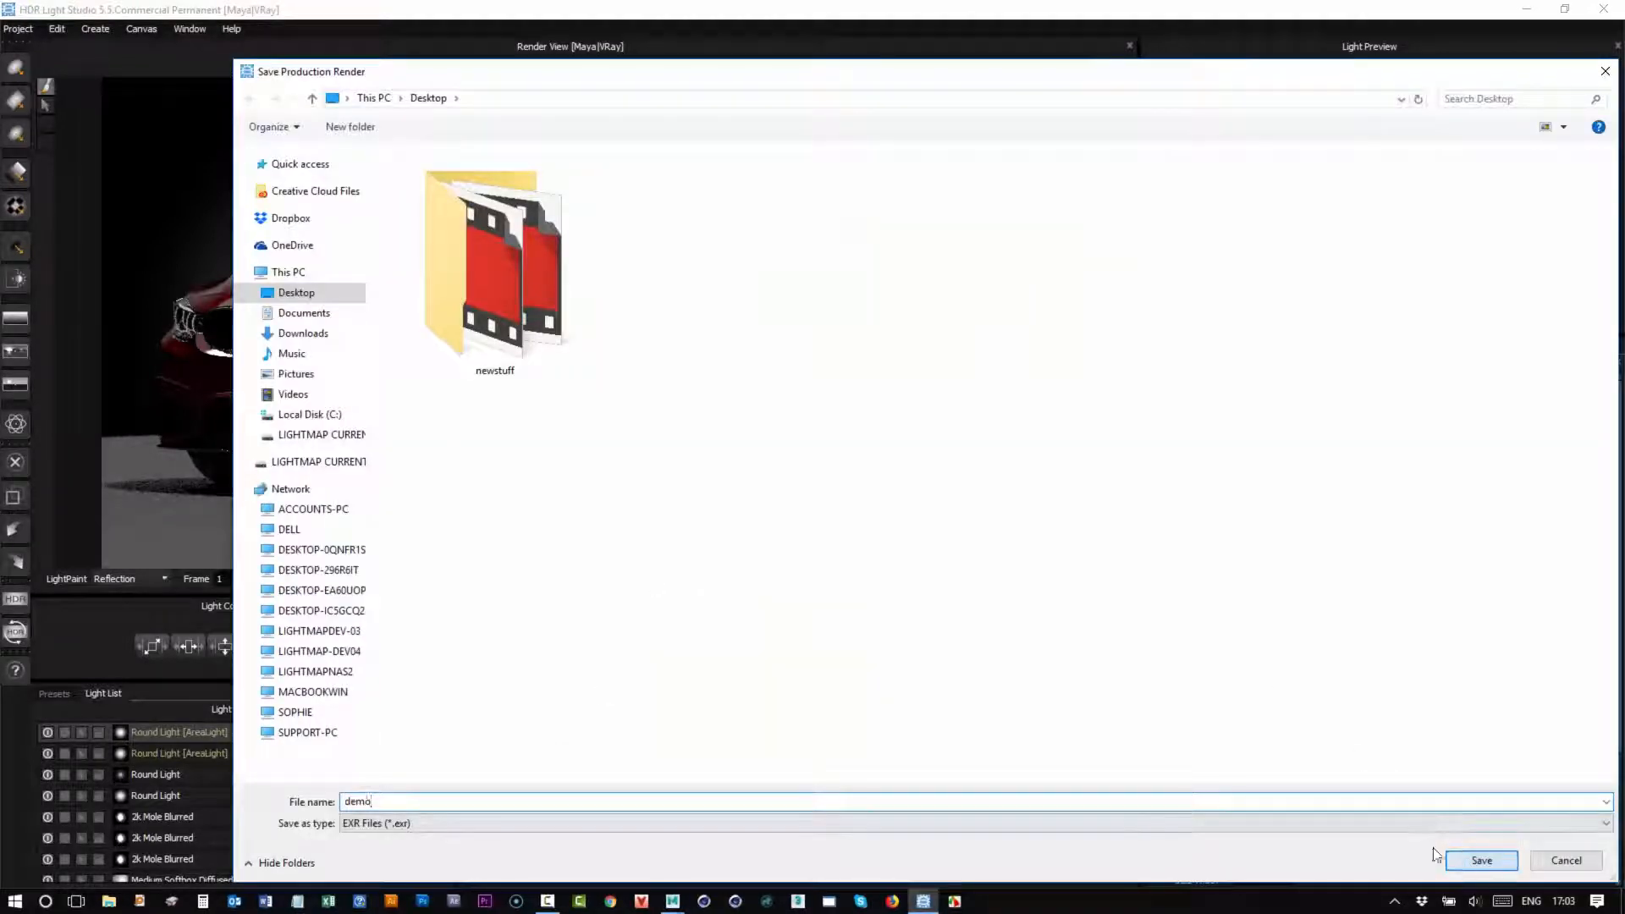
left_click(1481, 860)
left_click(771, 604)
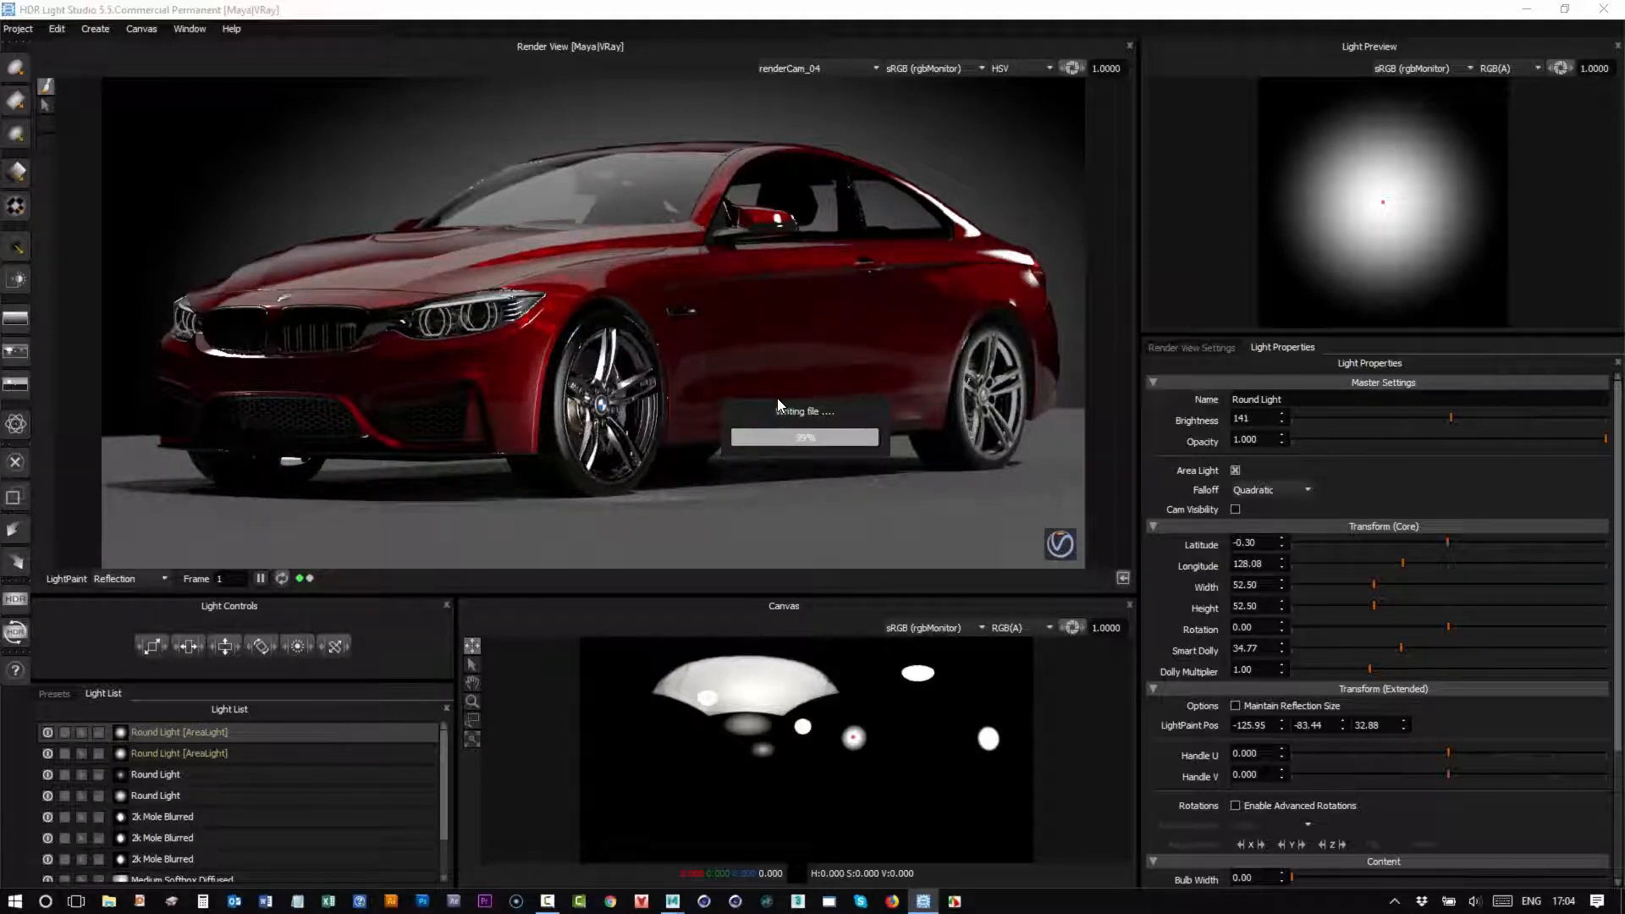
Switch to Maya, stop the HDR Light Studio connection and reposition the V-Ray frame buffer to show the whole car.
double_click(228, 11)
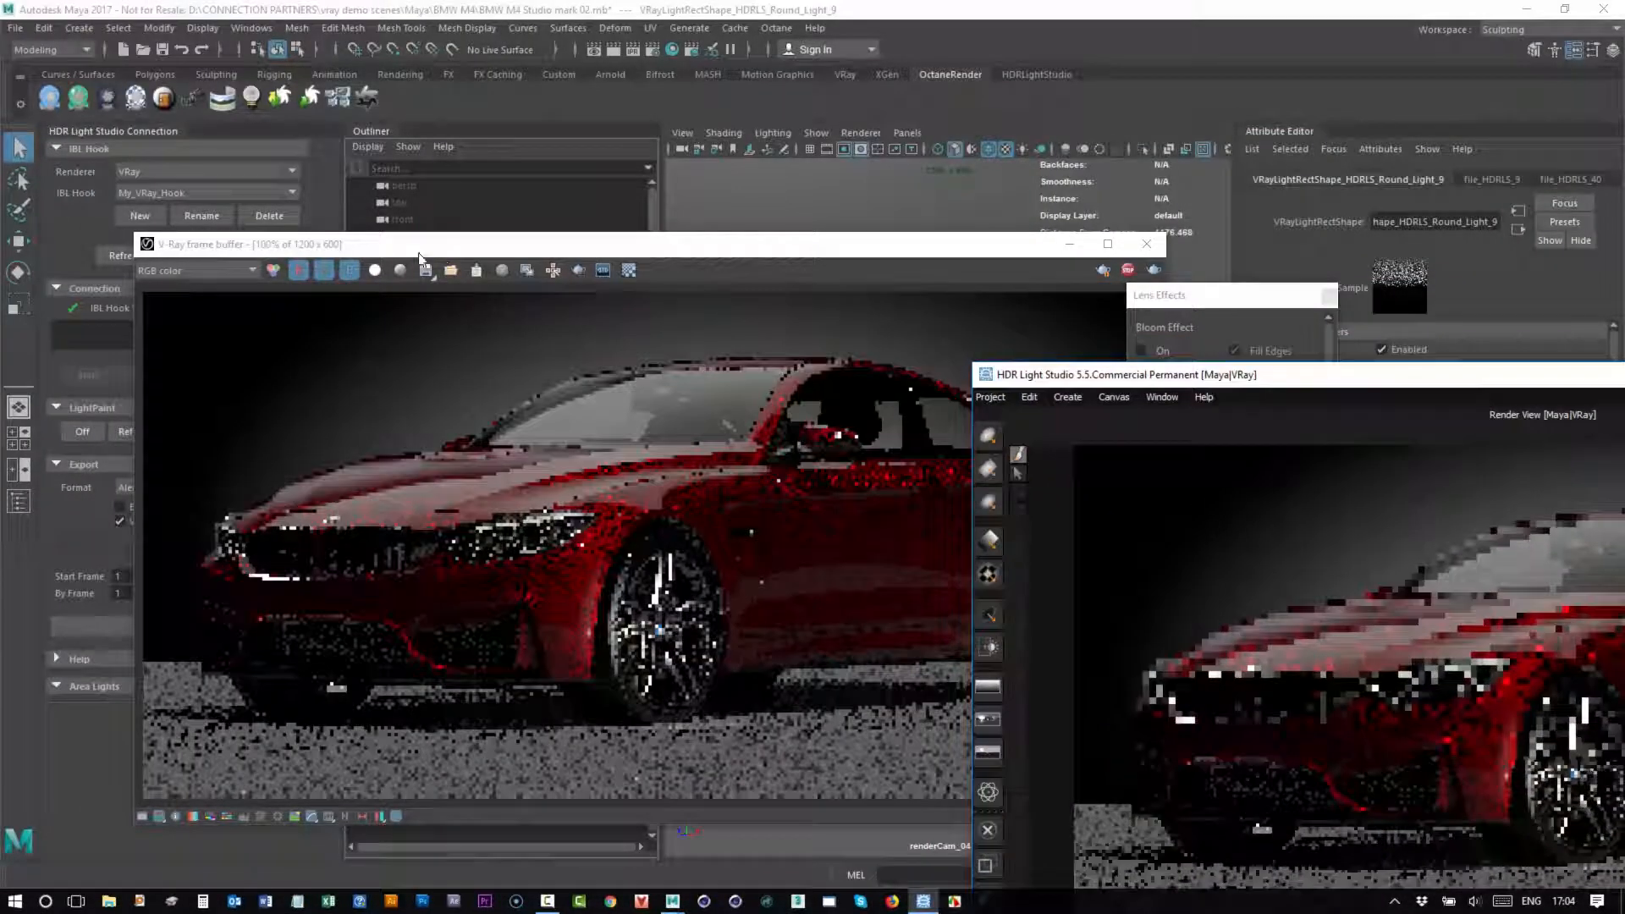
left_click(354, 250)
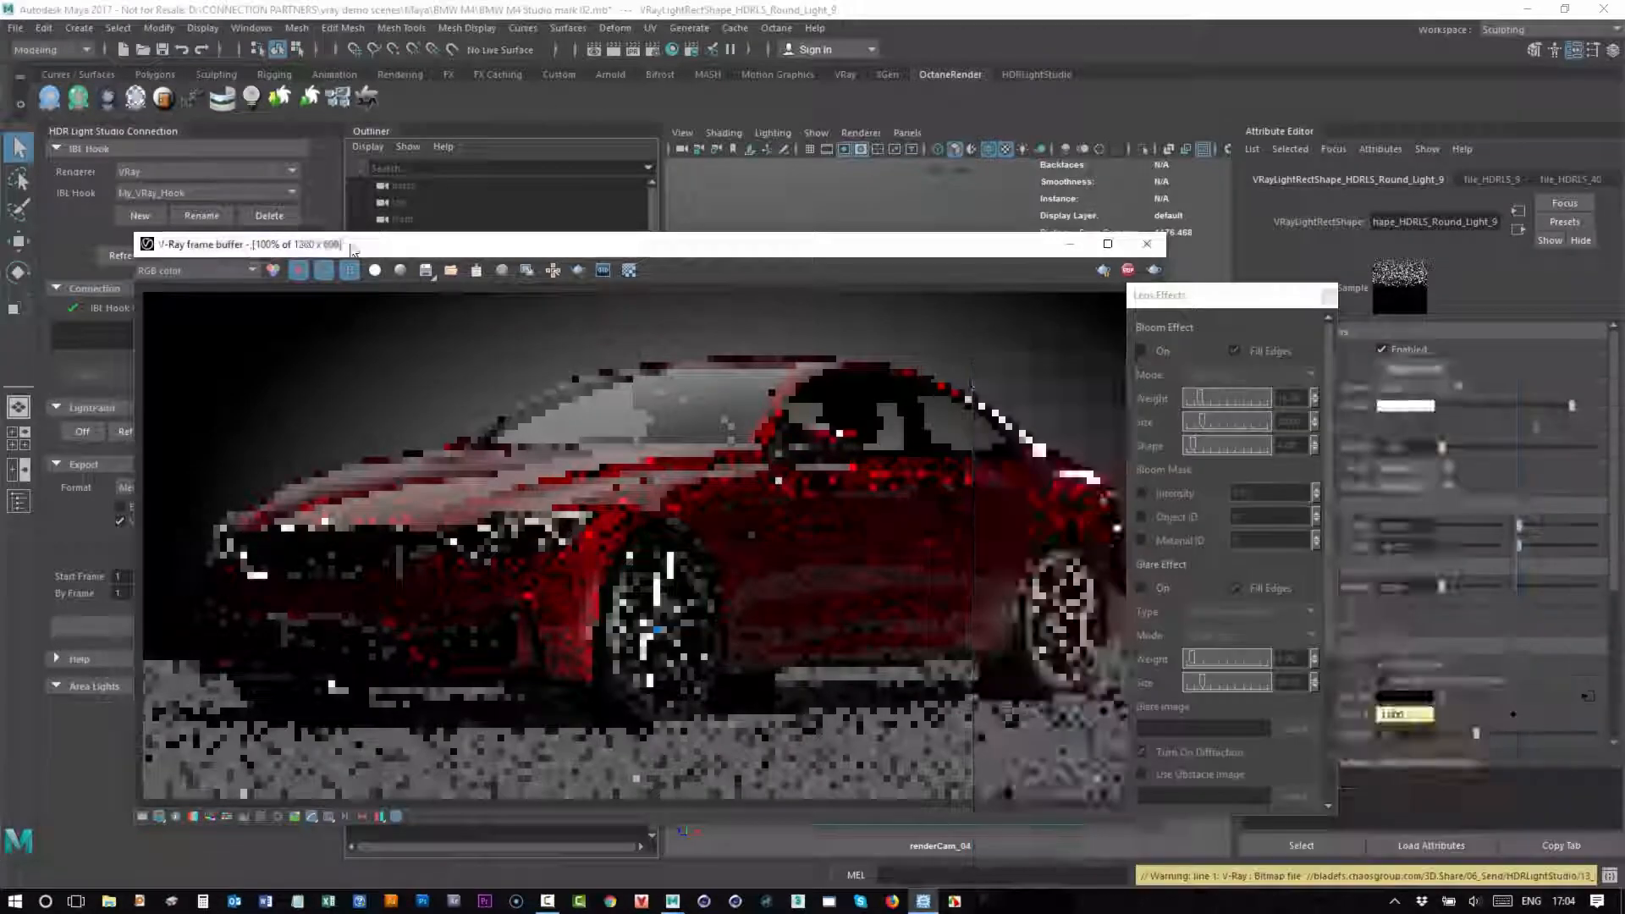
left_click_drag(354, 250, 755, 197)
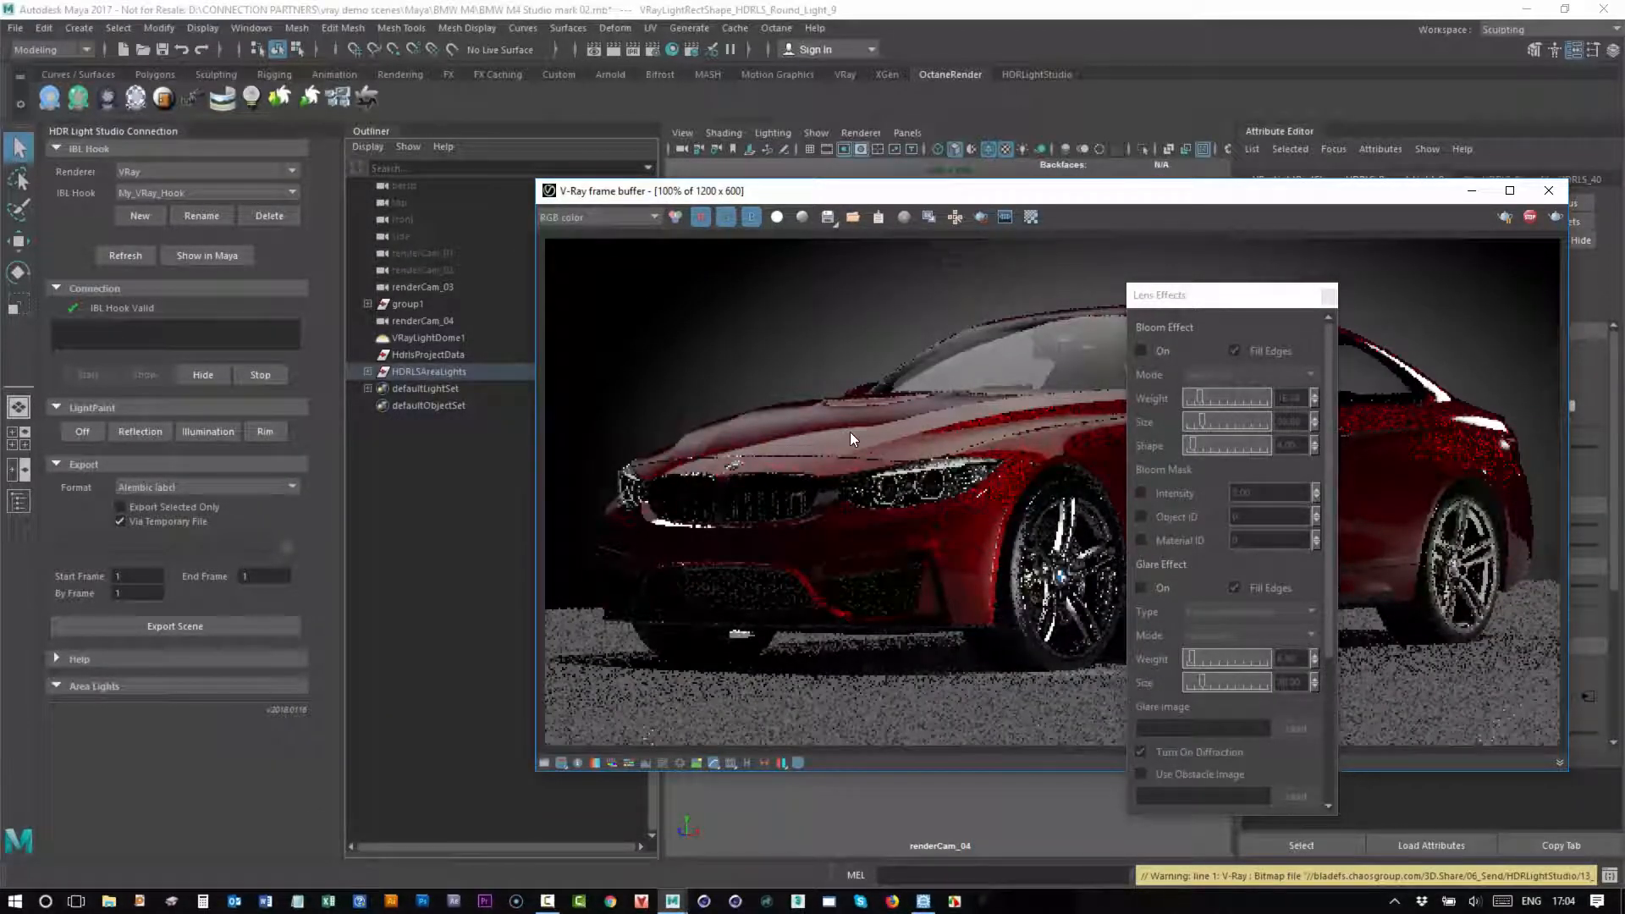
left_click(261, 374)
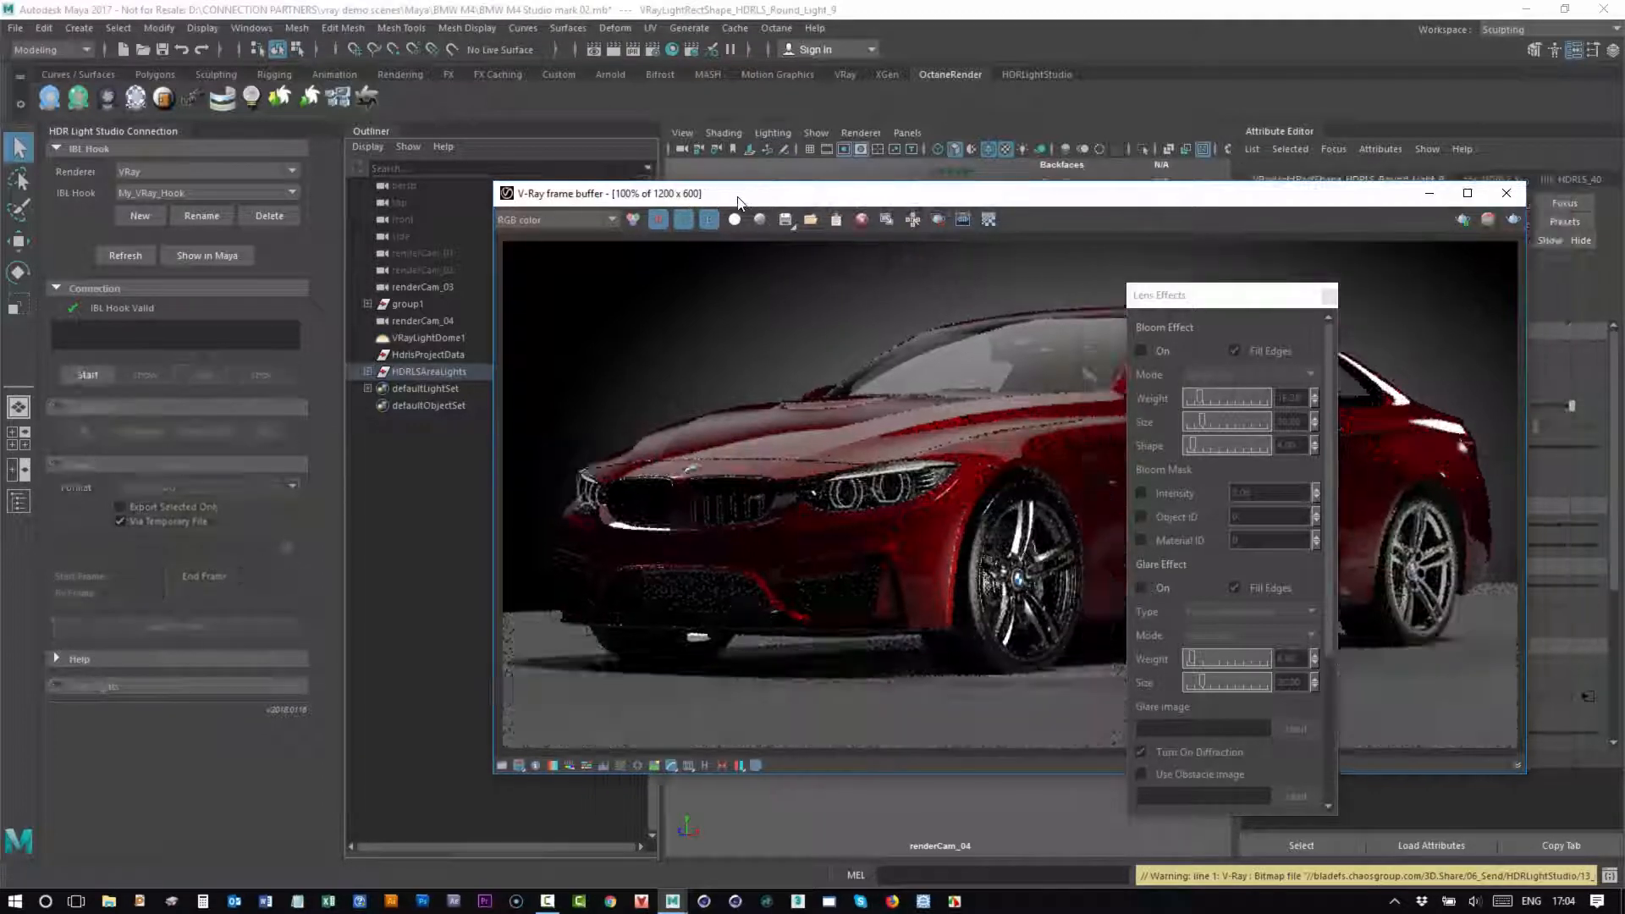
left_click_drag(739, 202, 392, 127)
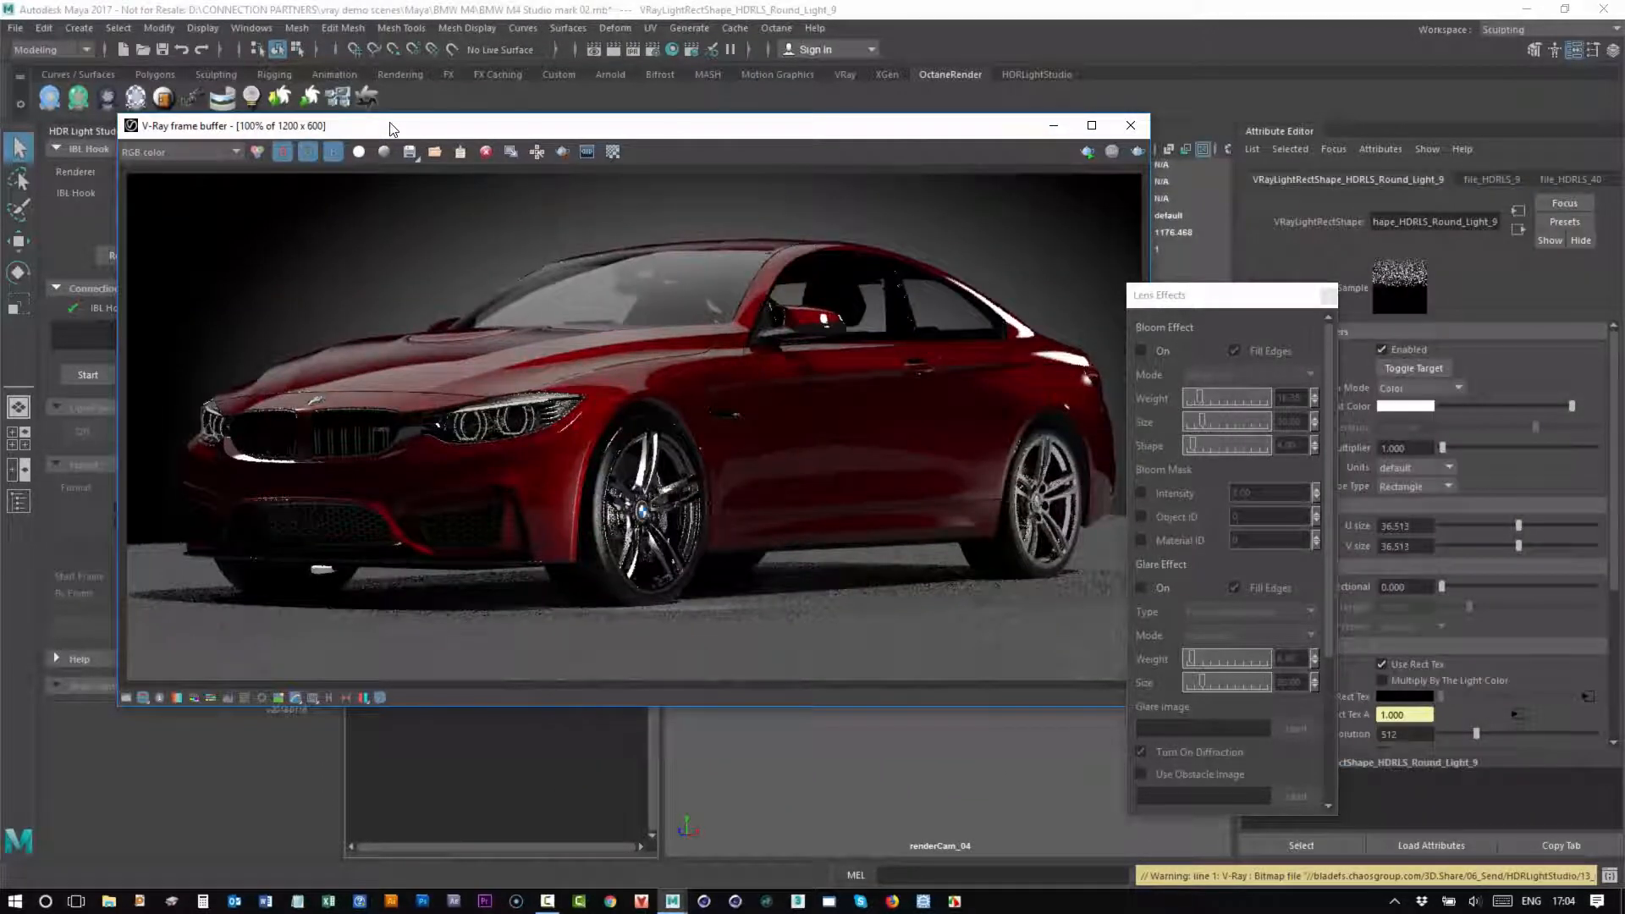